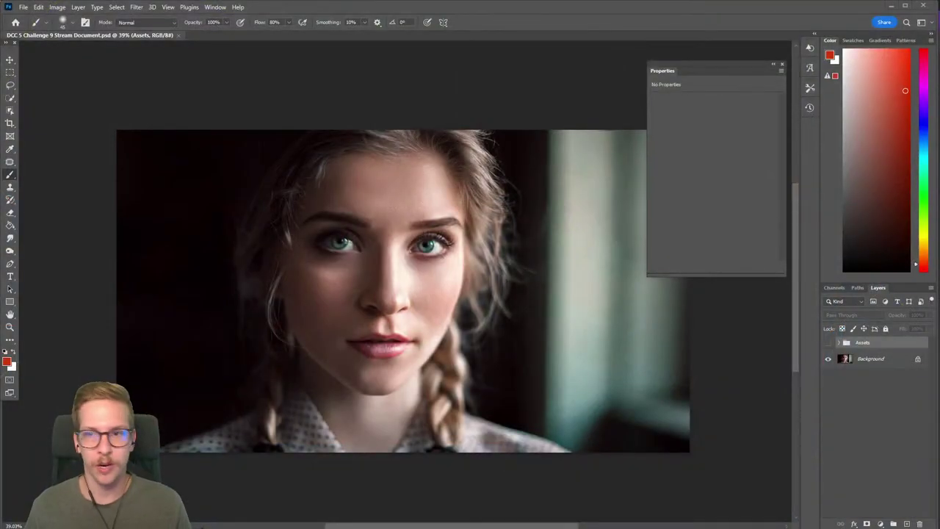
# Close the empty Properties panel, check the Assets group's layers and leave it collapsed, then select Background
pyautogui.click(783, 65)
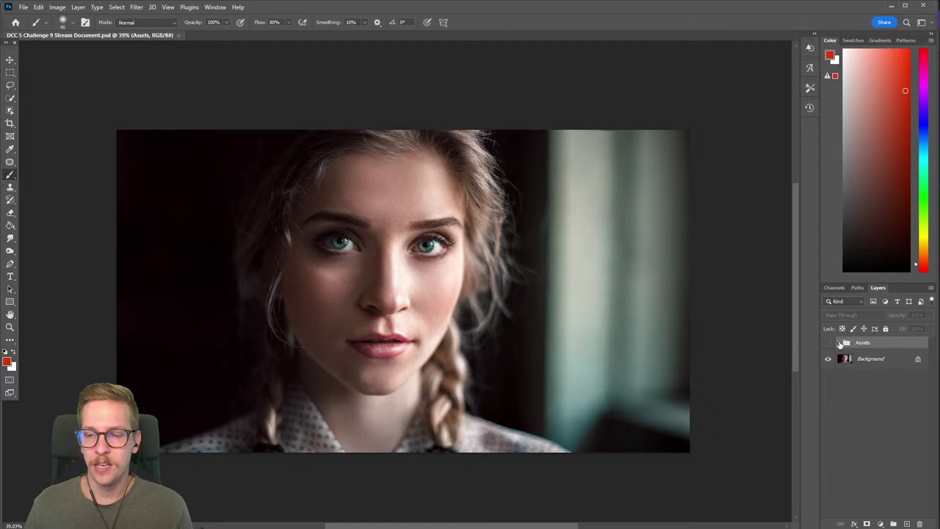
pyautogui.click(840, 343)
pyautogui.click(840, 344)
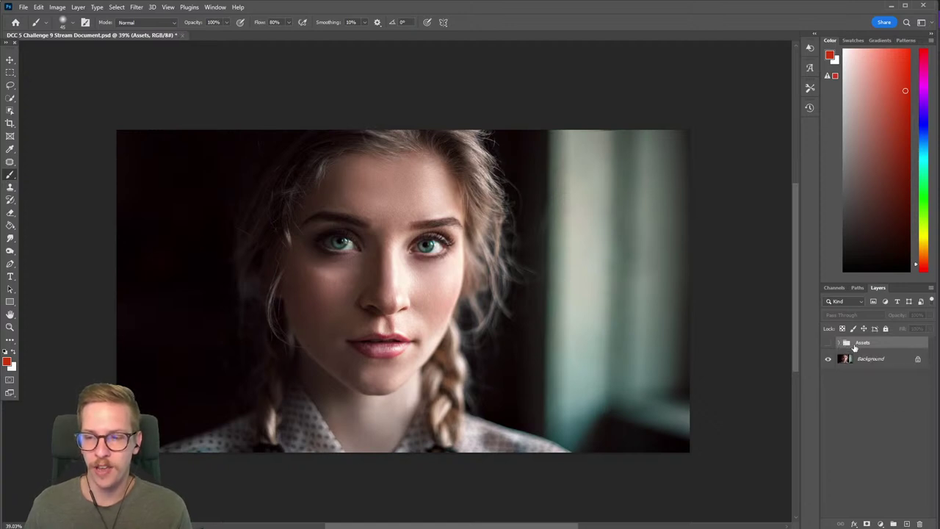
pyautogui.click(840, 343)
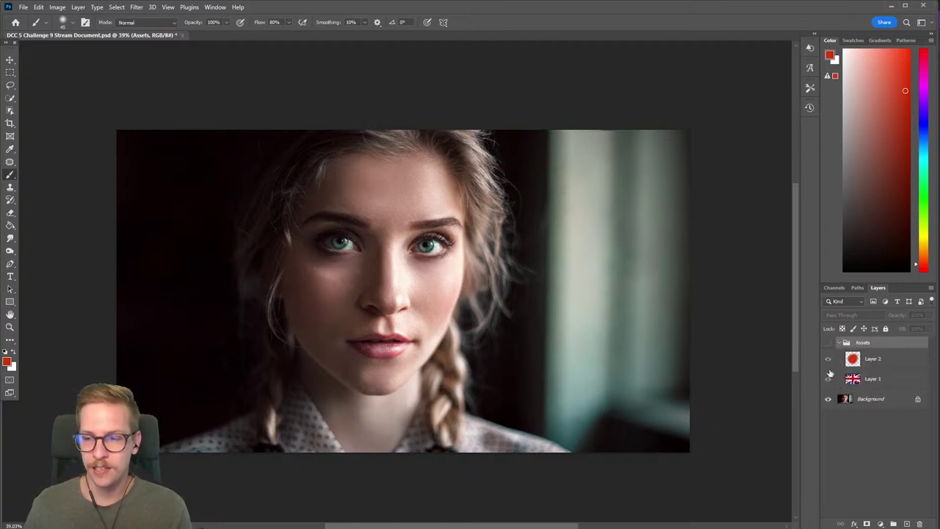
pyautogui.click(839, 344)
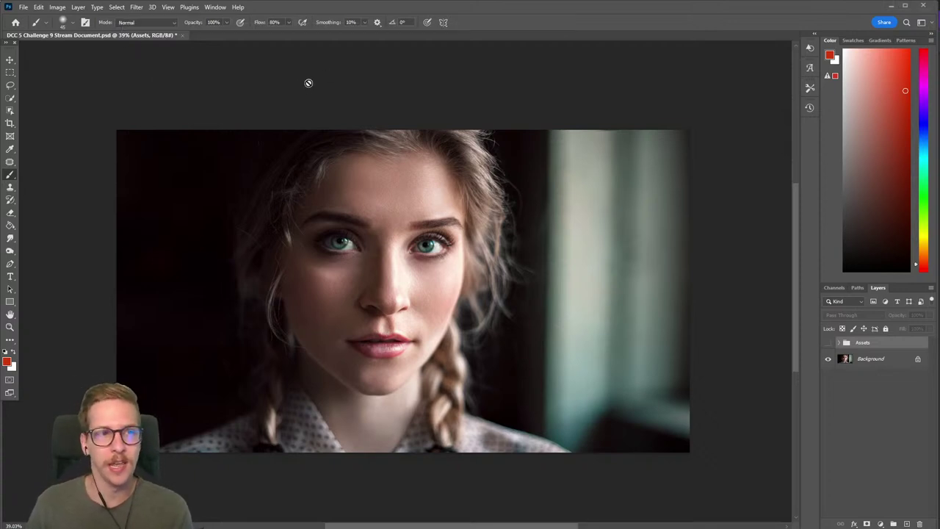
pyautogui.click(881, 366)
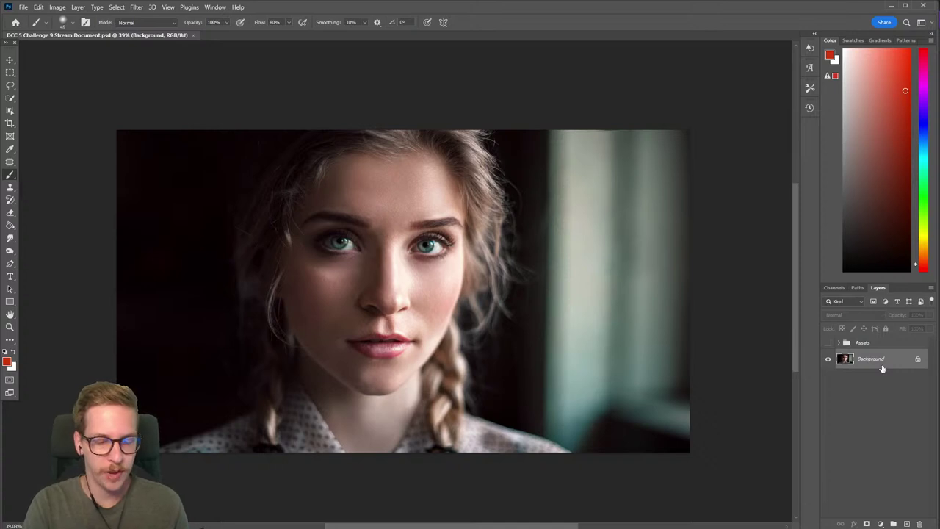
# Create a new layer named Test and switch to the Inking Brush
pyautogui.hotkey('ctrl', 'shift', 'n')
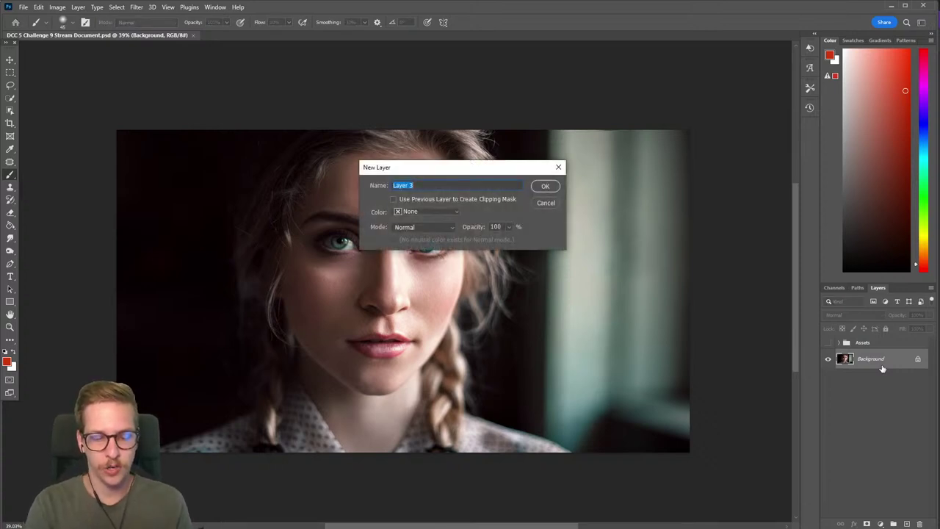
pyautogui.write('Test')
pyautogui.press('Return')
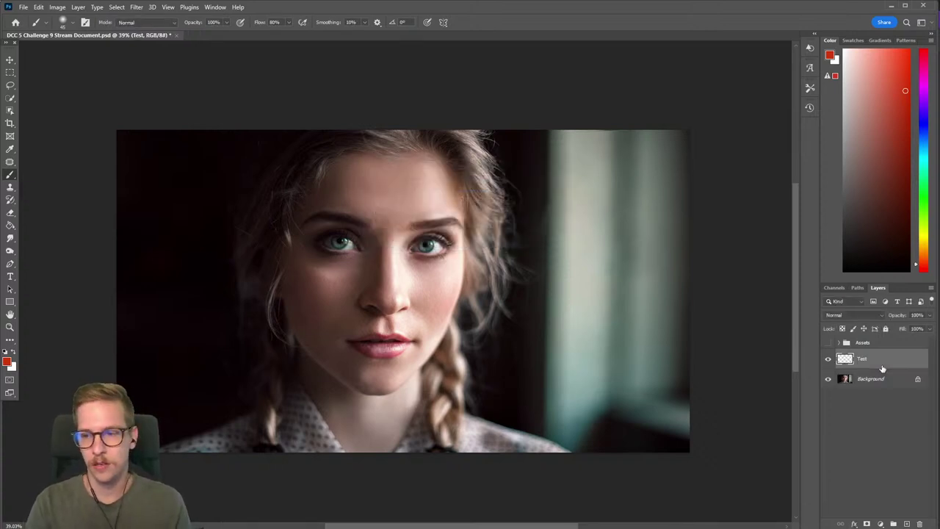
pyautogui.rightClick(330, 182)
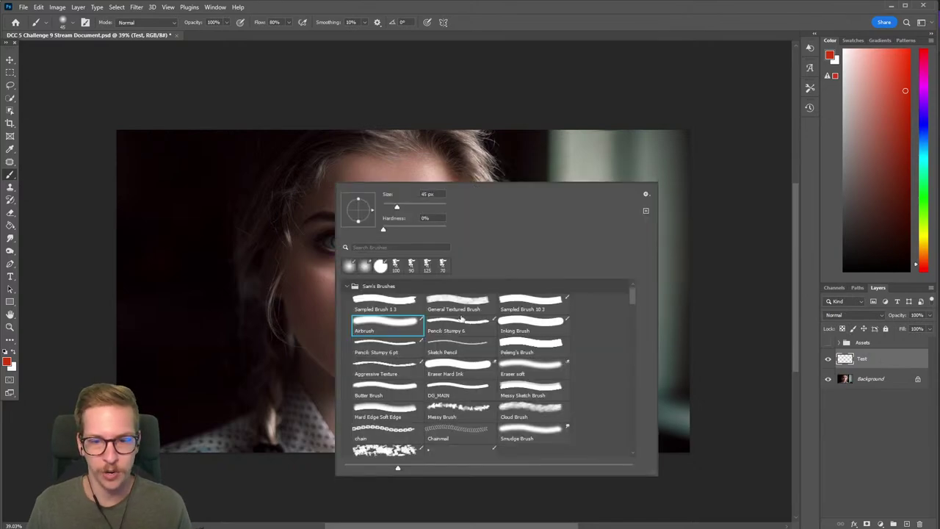
pyautogui.click(533, 328)
pyautogui.click(567, 77)
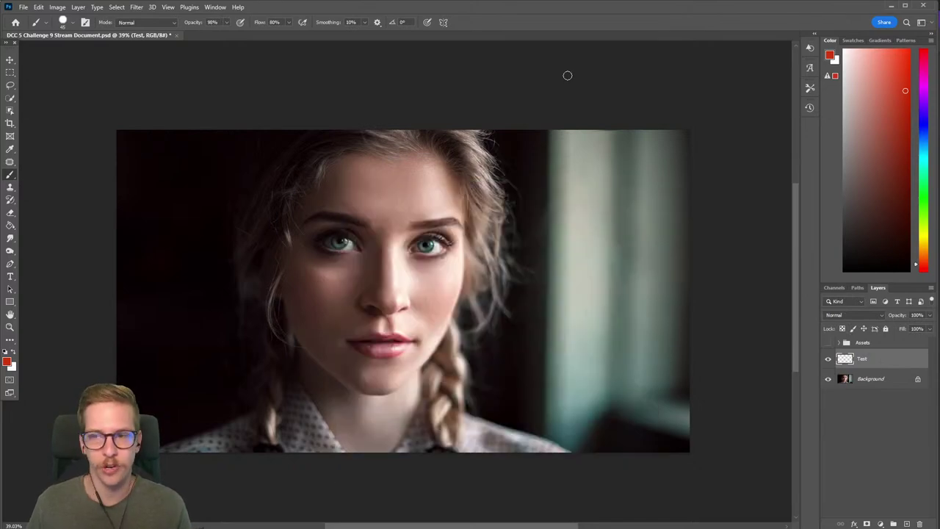
# Paint a red band across the forehead
pyautogui.click(898, 90)
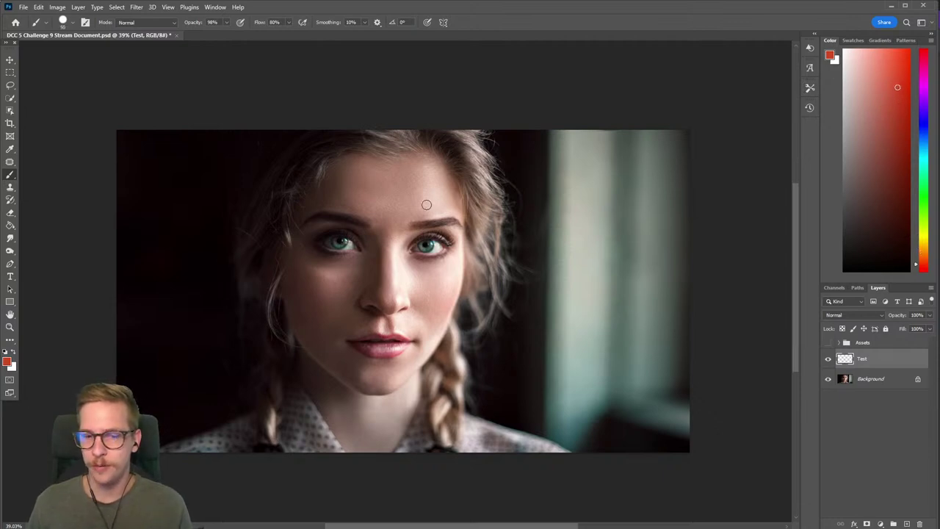
pyautogui.moveTo(316, 198); pyautogui.dragTo(481, 198)
pyautogui.hotkey('ctrl', 'z')
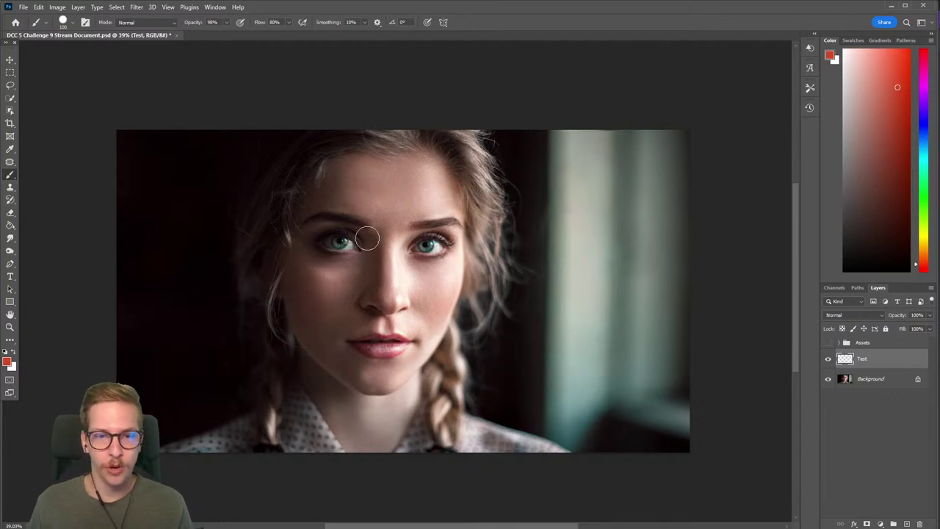
pyautogui.moveTo(323, 190); pyautogui.dragTo(437, 191)
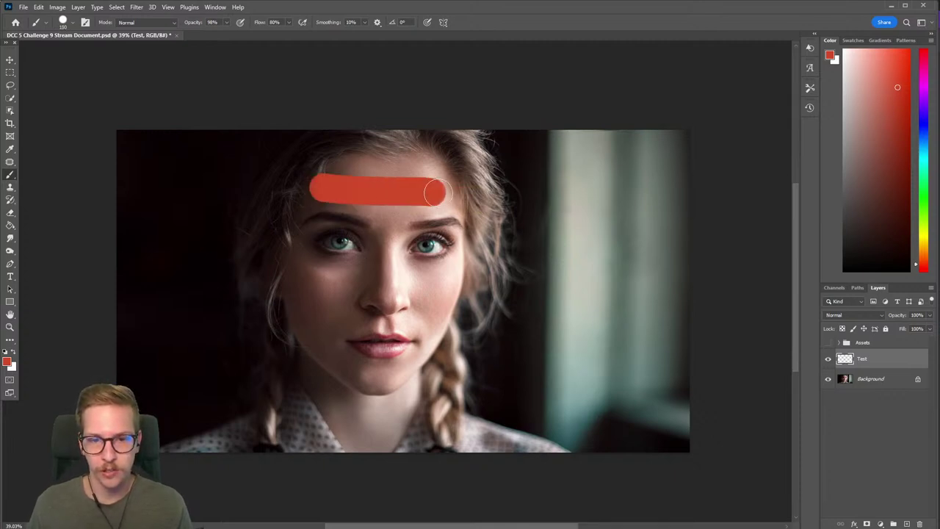
pyautogui.moveTo(310, 275); pyautogui.dragTo(441, 278)
pyautogui.hotkey('ctrl', 'z')
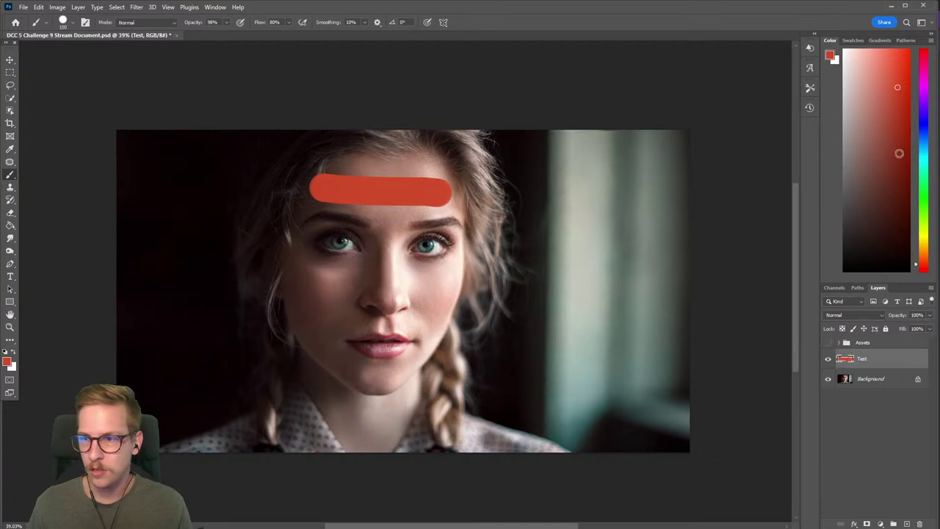
# Paint a cyan band across the nose and a yellow band across the mouth
pyautogui.moveTo(924, 134); pyautogui.dragTo(921, 159)
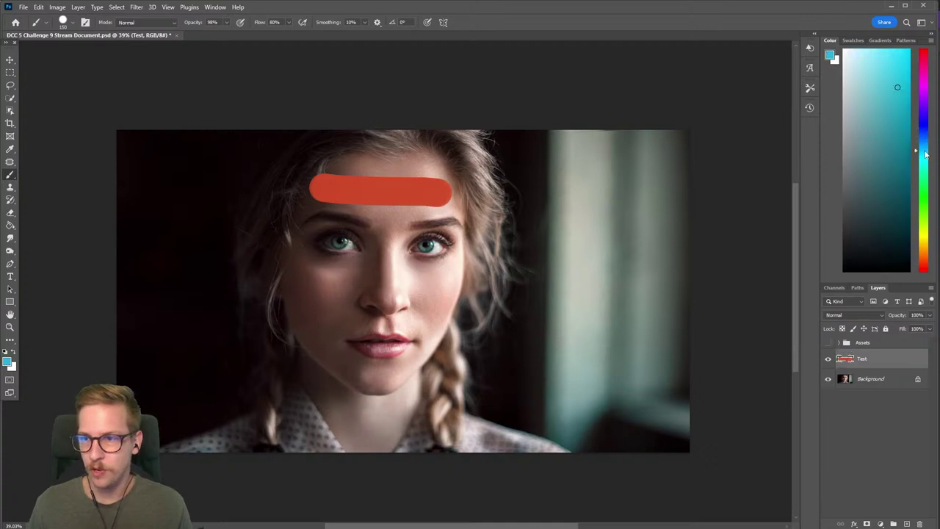
pyautogui.moveTo(302, 287); pyautogui.dragTo(446, 288)
pyautogui.click(924, 233)
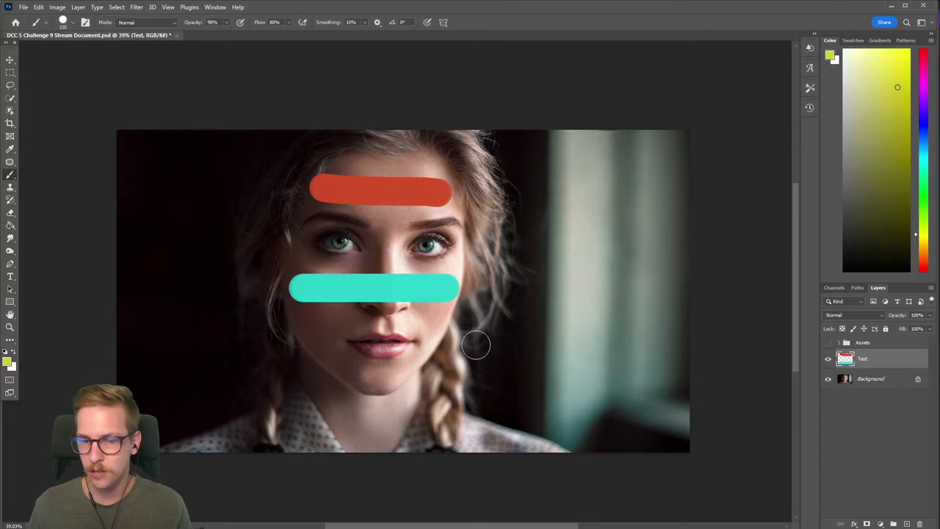
pyautogui.moveTo(322, 341); pyautogui.dragTo(424, 340)
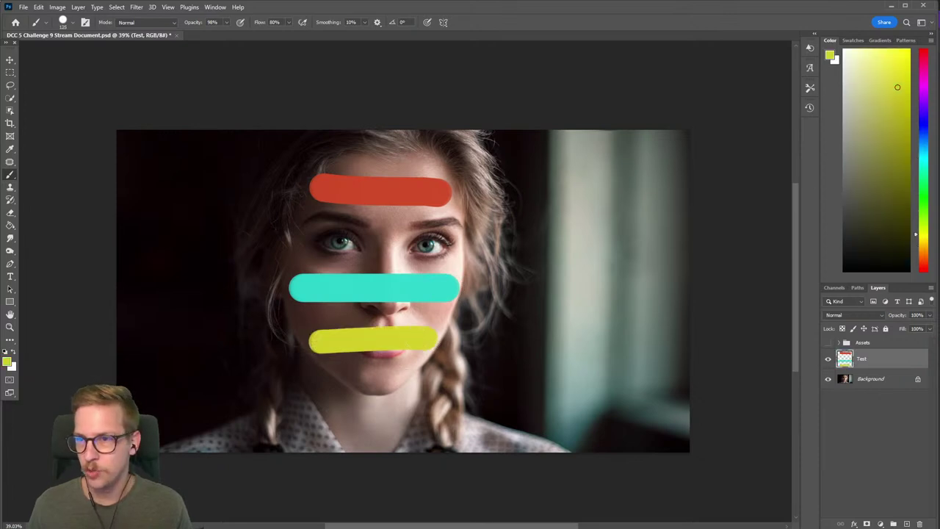
# Paint purple bands below the red band and below the yellow band
pyautogui.click(895, 144)
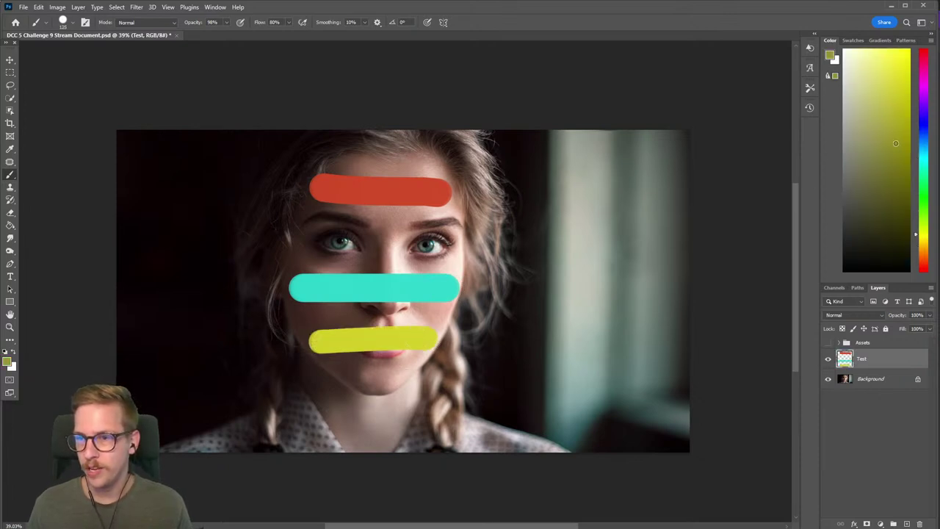
pyautogui.click(922, 83)
pyautogui.moveTo(327, 217); pyautogui.dragTo(457, 219)
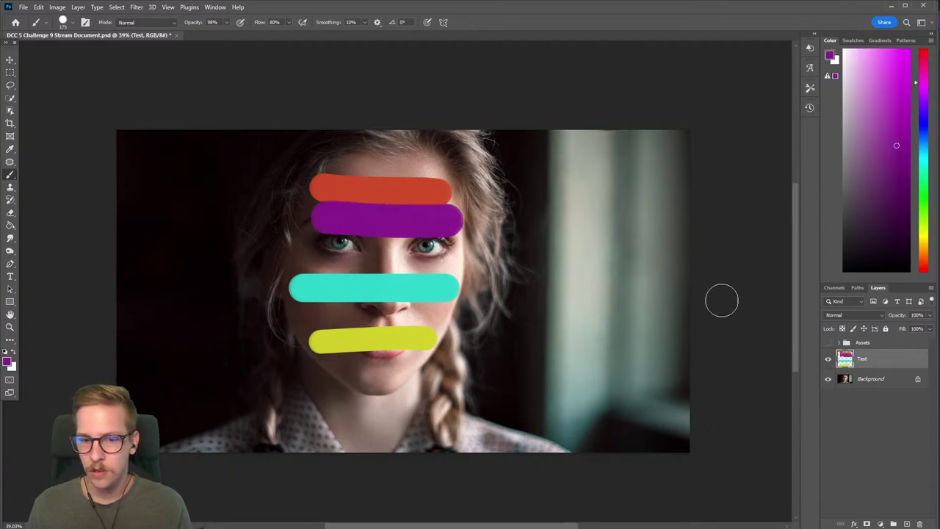
pyautogui.moveTo(347, 367); pyautogui.dragTo(398, 365)
# Add green bands above the red, between purple and cyan, and below cyan
pyautogui.click(896, 205)
pyautogui.moveTo(922, 203); pyautogui.dragTo(922, 197)
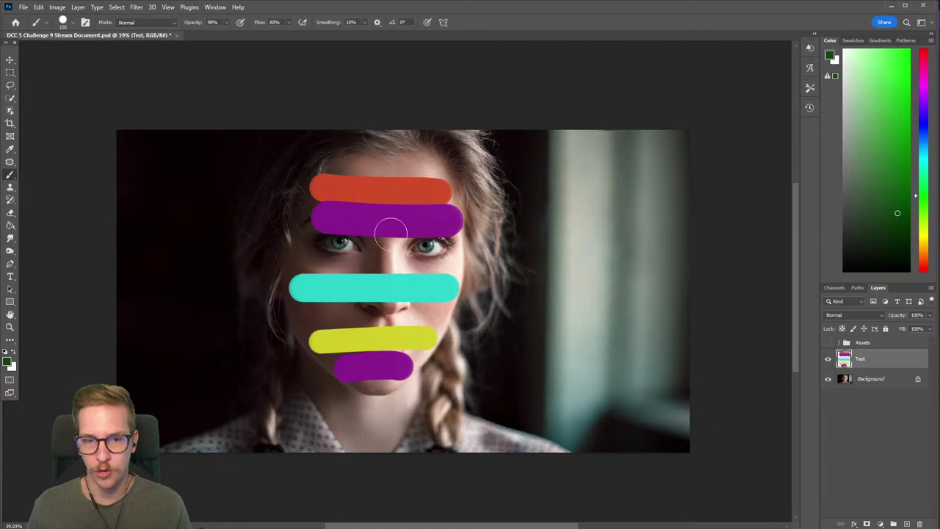
pyautogui.moveTo(318, 254); pyautogui.dragTo(445, 255)
pyautogui.click(356, 163)
pyautogui.moveTo(359, 165); pyautogui.dragTo(447, 167)
pyautogui.moveTo(323, 316); pyautogui.dragTo(436, 315)
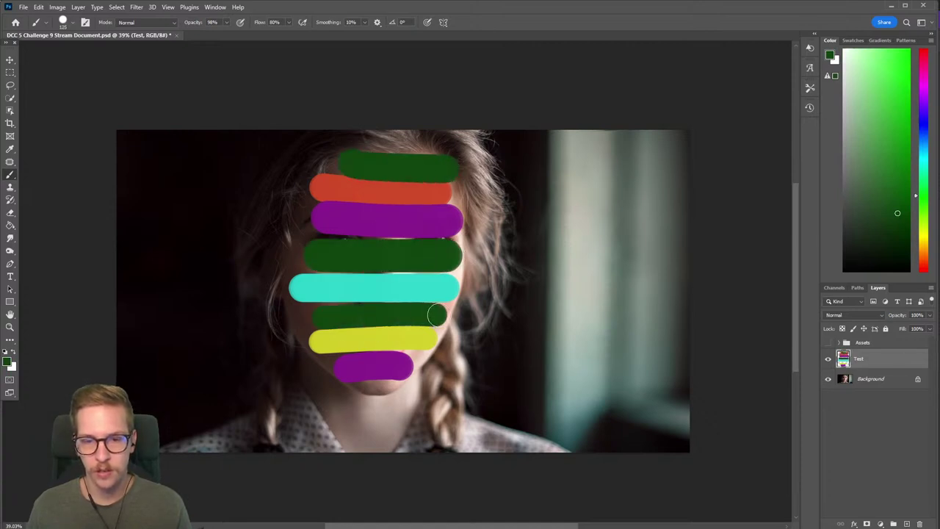
# Preview the Test layer's blend modes from Multiply through Vivid Light, settling on Pin Light
pyautogui.click(847, 316)
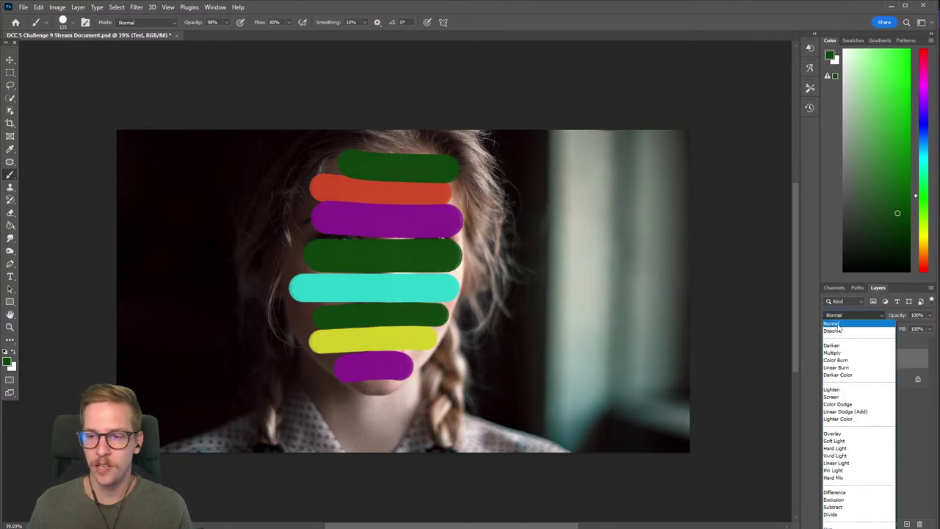
pyautogui.click(837, 324)
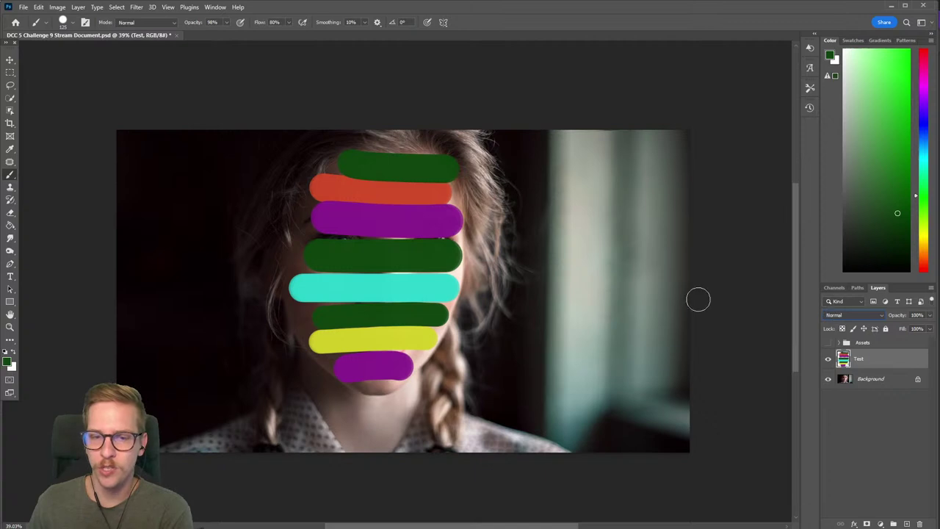
pyautogui.press('Down')
pyautogui.press('Down')
pyautogui.press('Down')
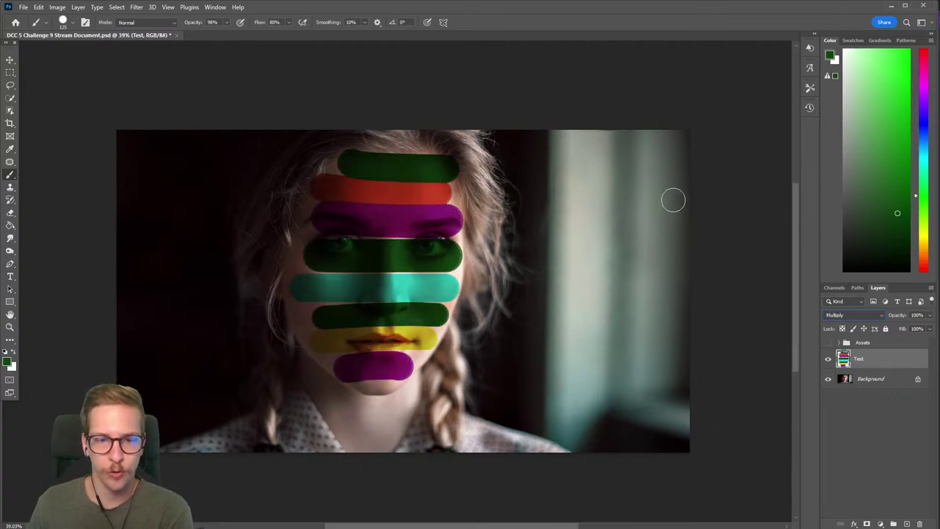
pyautogui.press('Down')
pyautogui.press('Down')
pyautogui.press('Down')
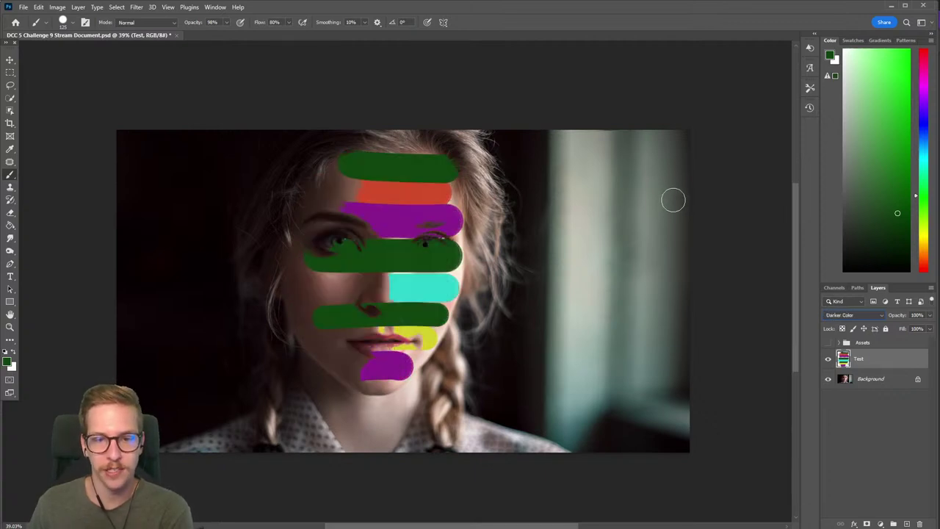
pyautogui.press('Down')
pyautogui.press('Down')
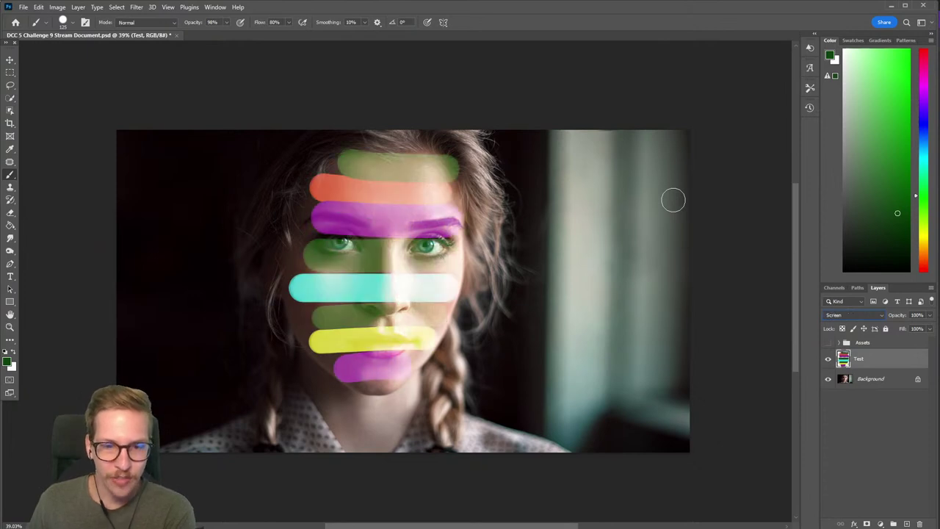
pyautogui.press('Down')
pyautogui.press('Down')
pyautogui.press('Down')
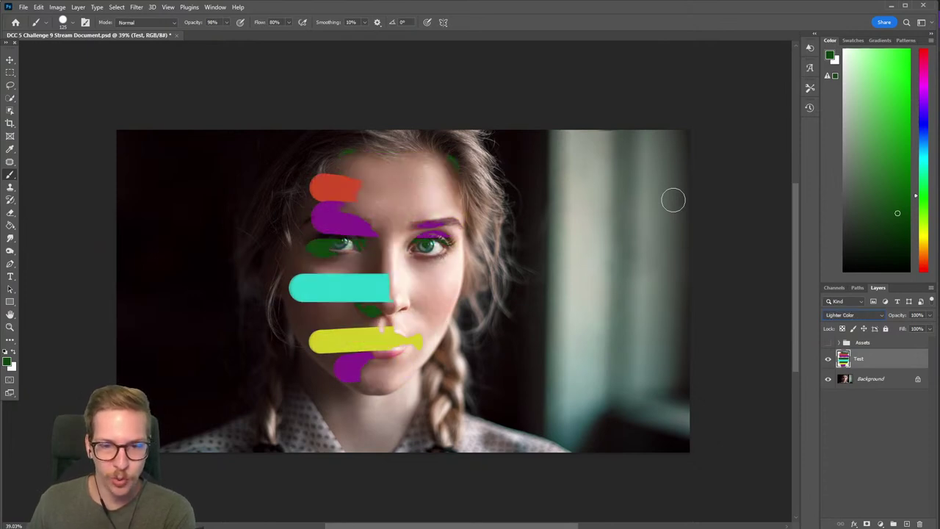
pyautogui.press('Down')
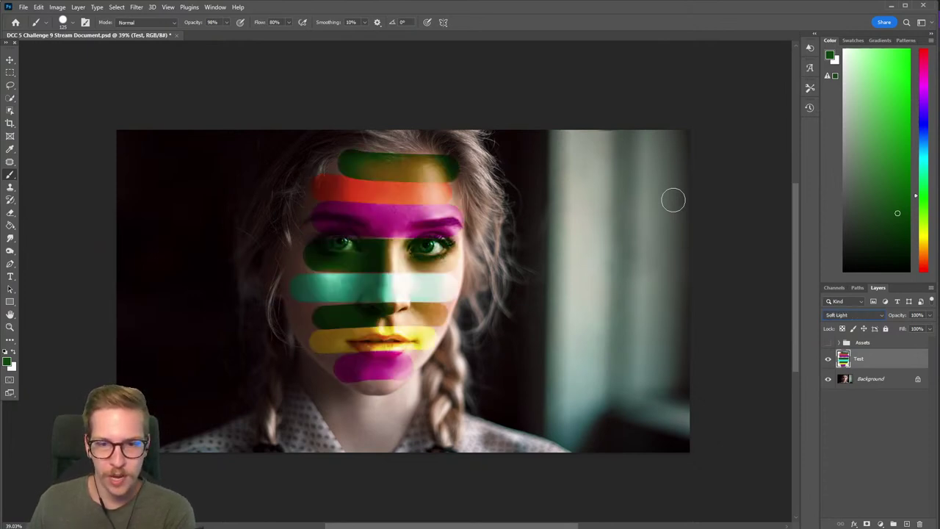
pyautogui.press('Down')
pyautogui.press('Down')
pyautogui.press('Down')
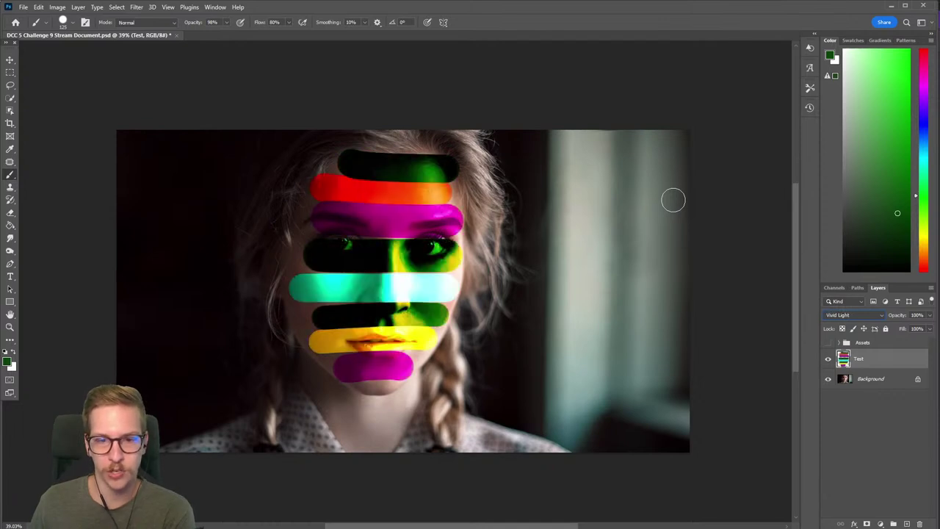
pyautogui.press('Down')
pyautogui.press('Up')
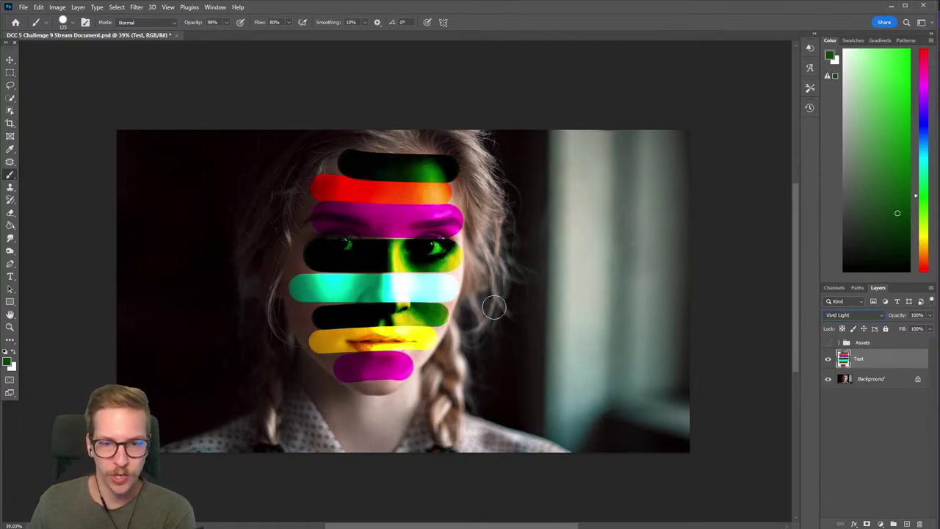
pyautogui.press('Down')
pyautogui.press('Down')
pyautogui.press('Down')
pyautogui.press('Up')
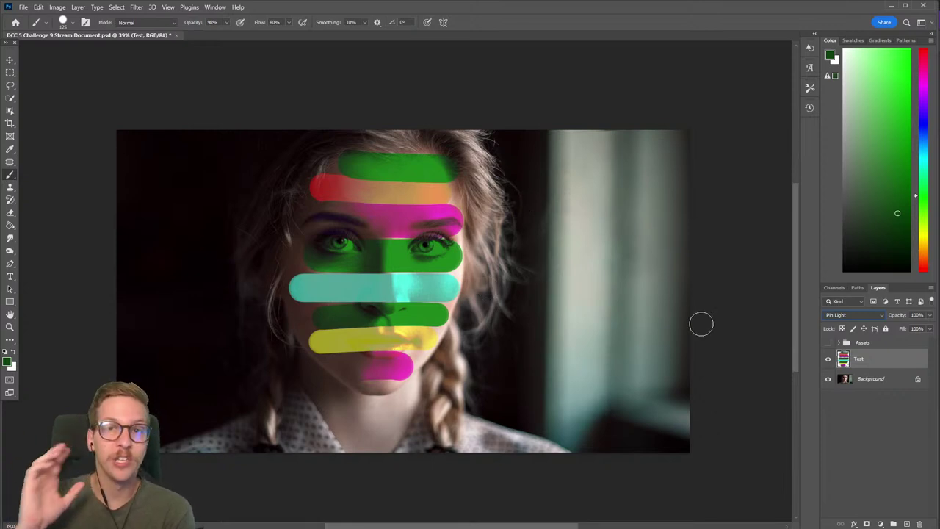
# Step through Difference, Subtract and Hue blending, finishing on Color
pyautogui.press('Down')
pyautogui.press('Down')
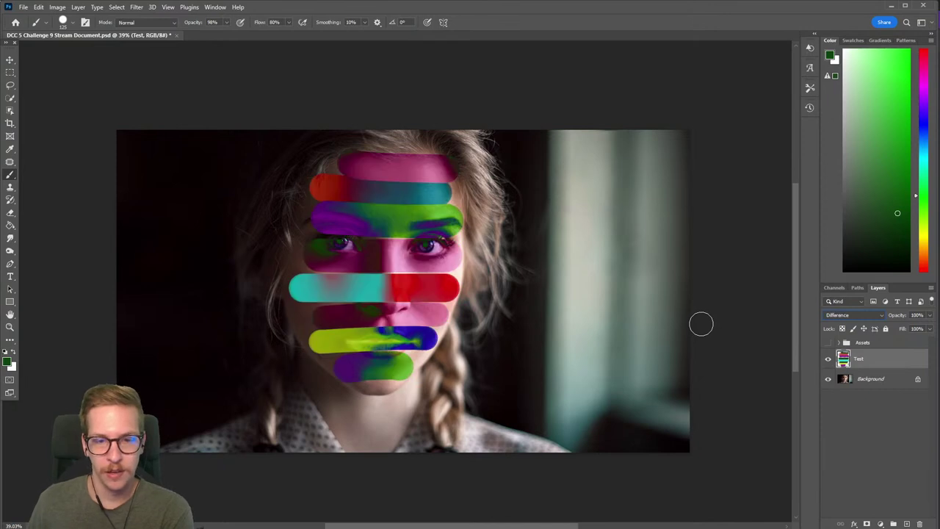
pyautogui.press('Down')
pyautogui.press('Down')
pyautogui.press('Down')
pyautogui.press('Up')
pyautogui.press('Up')
pyautogui.press('Down')
pyautogui.press('Up')
pyautogui.press('Down')
pyautogui.press('Down')
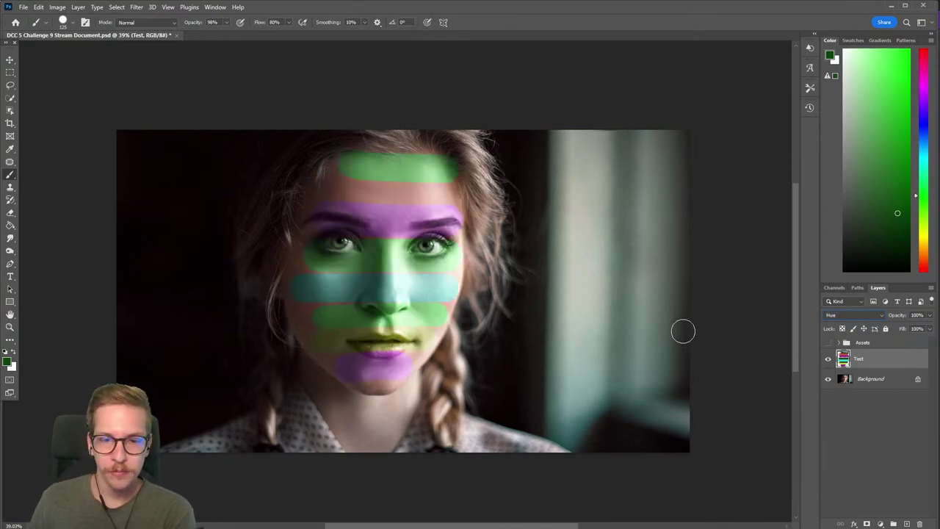
pyautogui.press('Down')
pyautogui.press('Down')
pyautogui.press('Down')
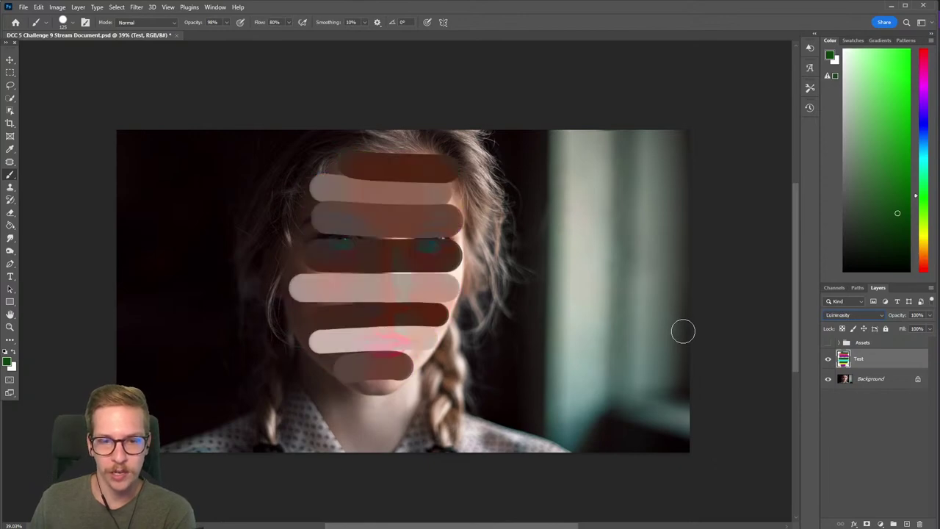
pyautogui.press('Up')
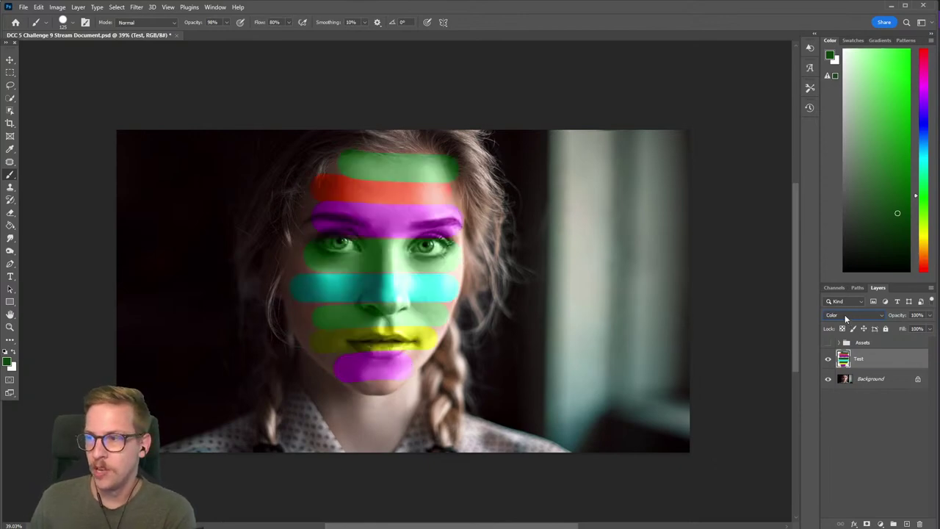
# Try Overlay, Multiply and Soft Light blending on the Test stripes, then delete the layer
pyautogui.click(844, 316)
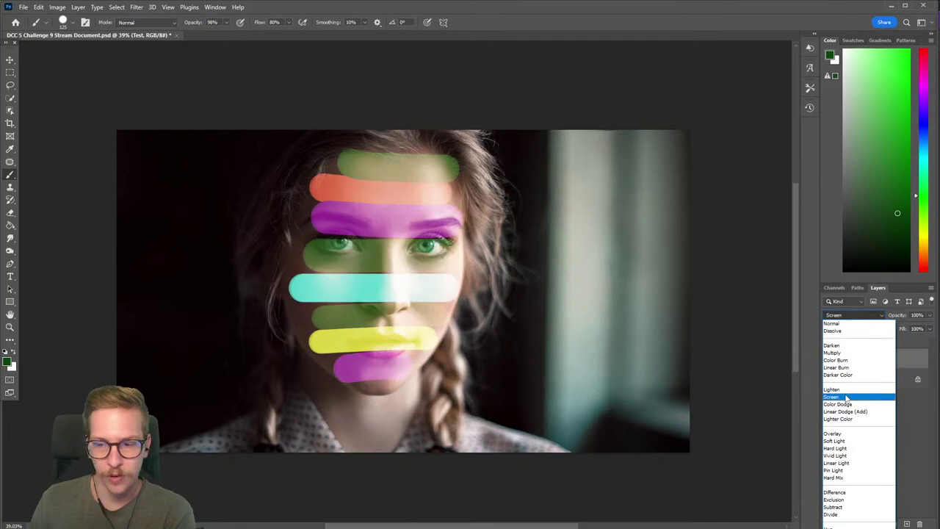
pyautogui.click(515, 248)
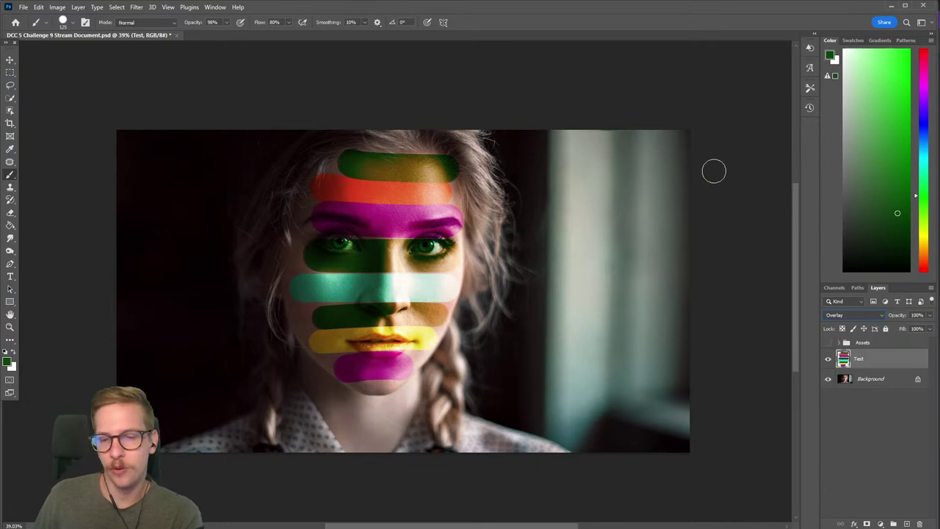
pyautogui.click(843, 314)
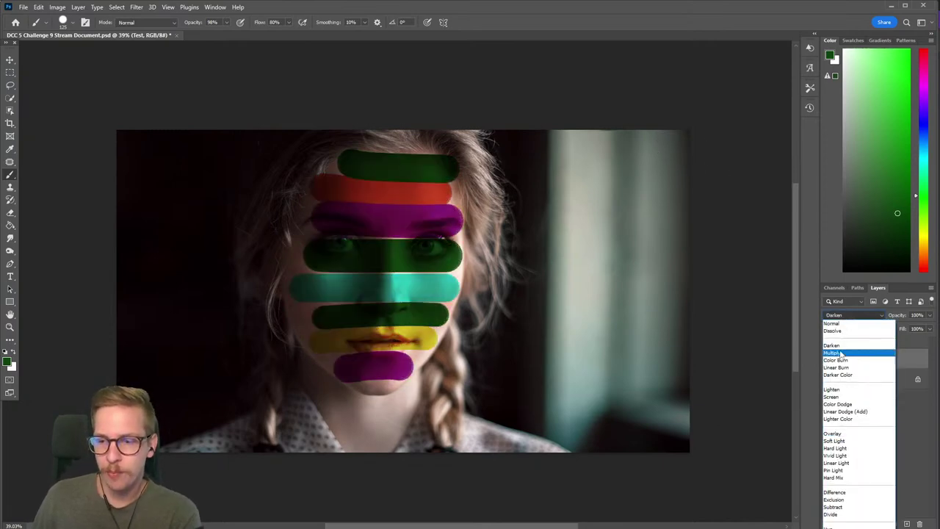
pyautogui.click(840, 355)
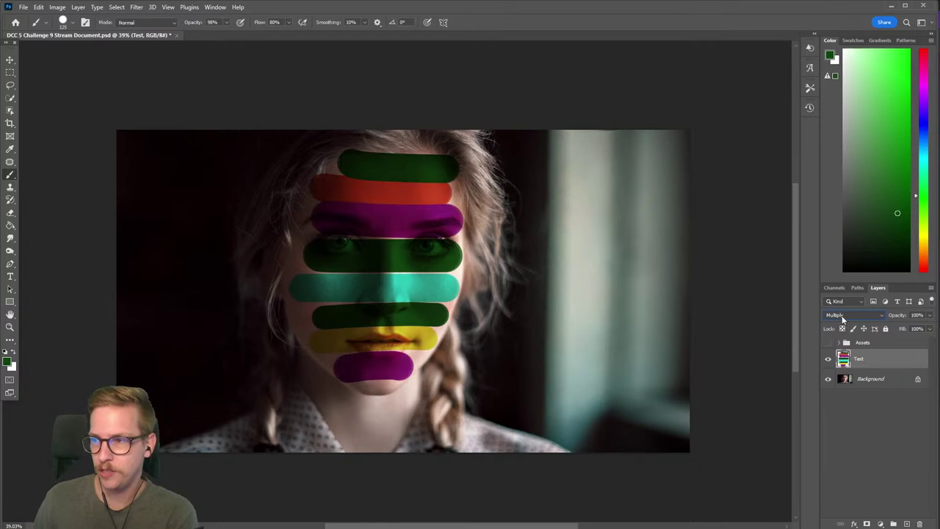
pyautogui.click(842, 318)
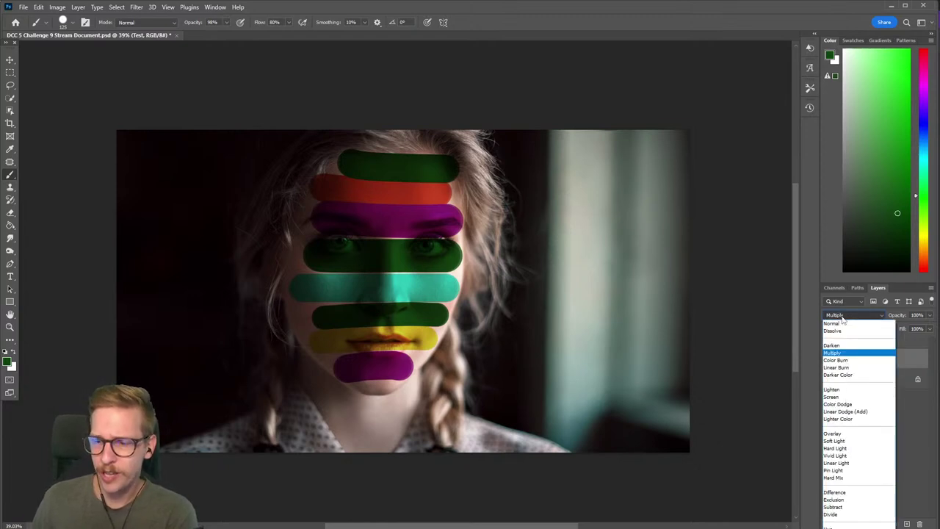
pyautogui.click(843, 442)
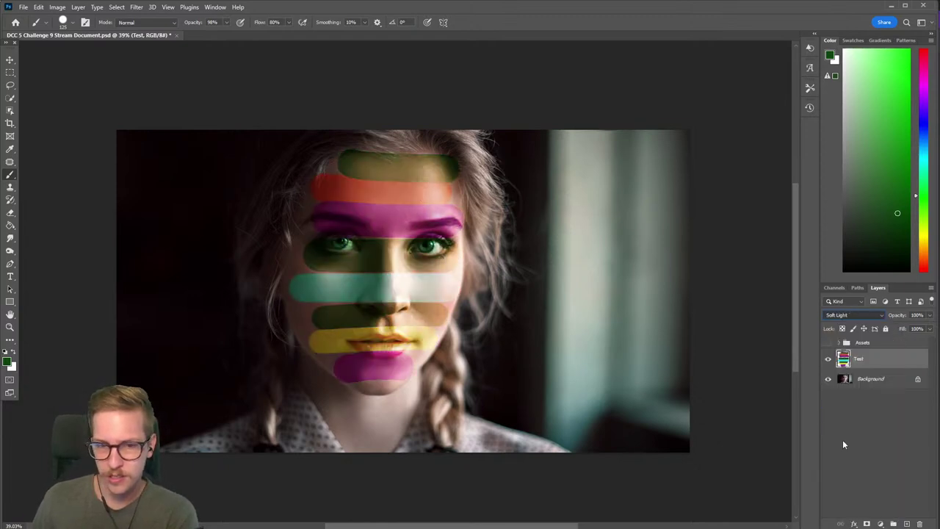
pyautogui.click(852, 315)
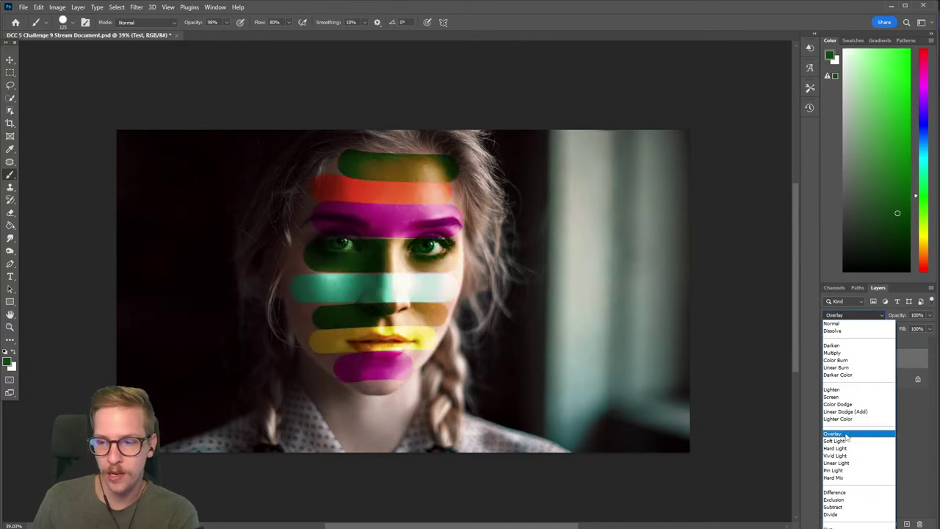
pyautogui.click(841, 353)
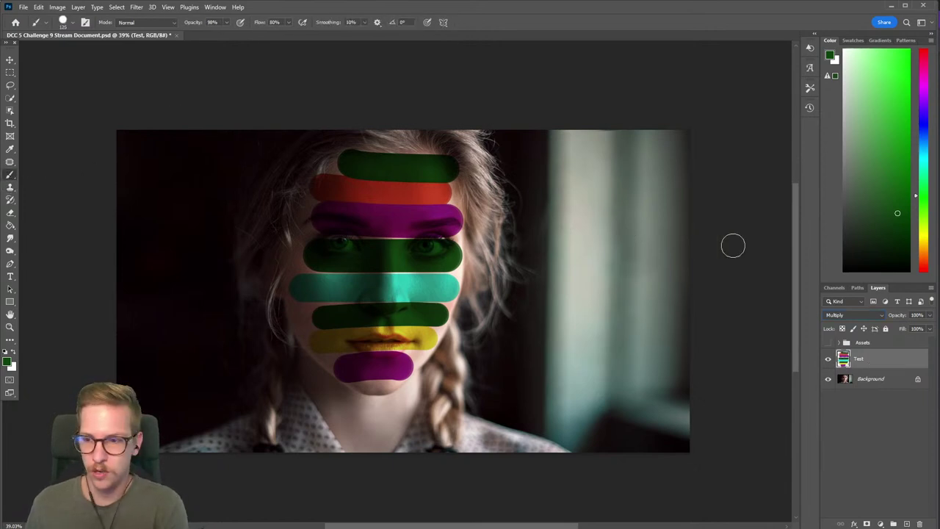
pyautogui.press('Delete')
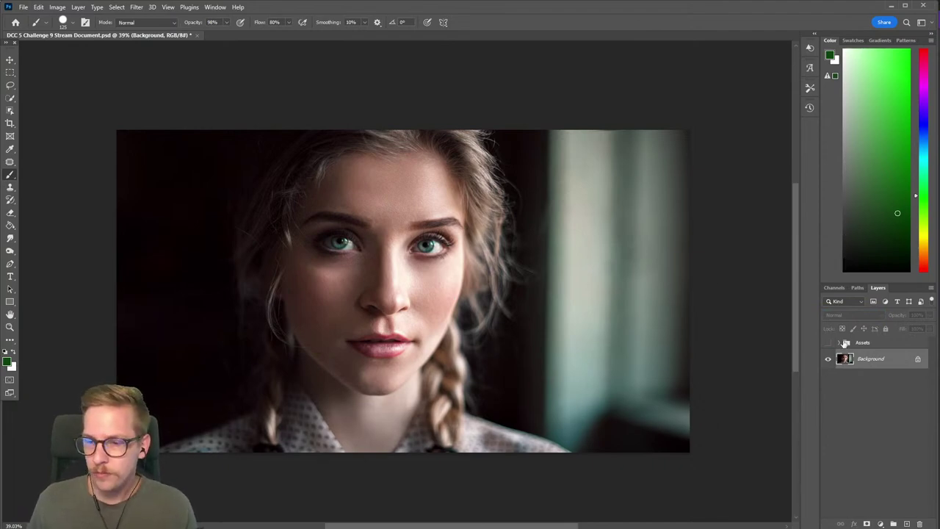
# Create a new layer named Overlay
pyautogui.hotkey('ctrl', 'shift', 'n')
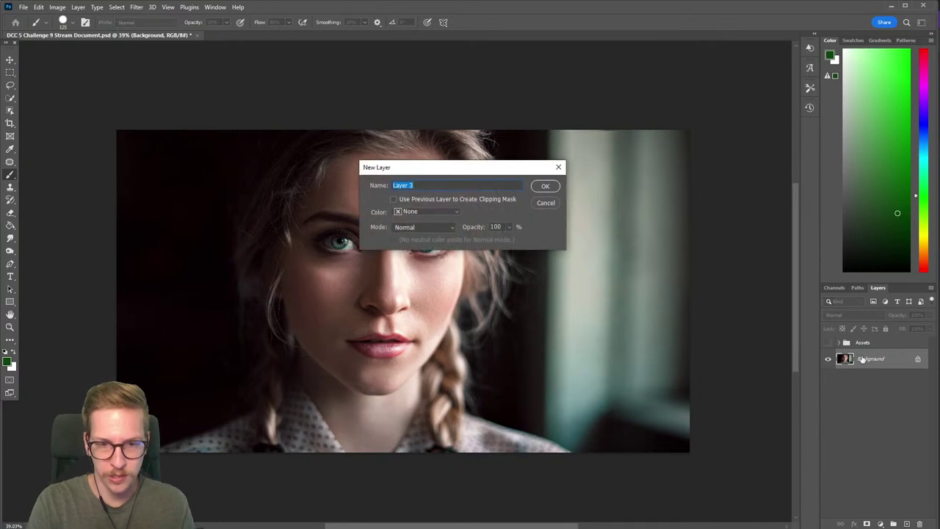
pyautogui.write('Overlay')
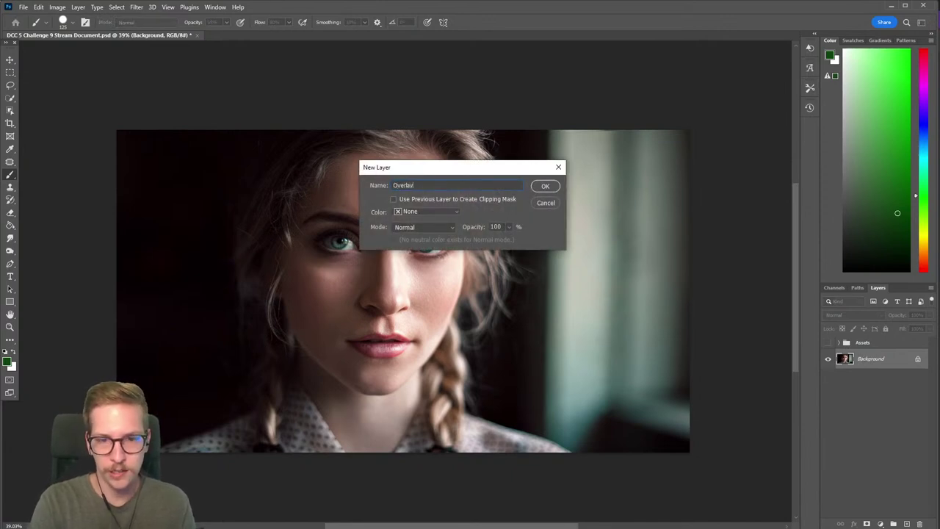
pyautogui.press('Return')
pyautogui.scroll(2, 428, 264)
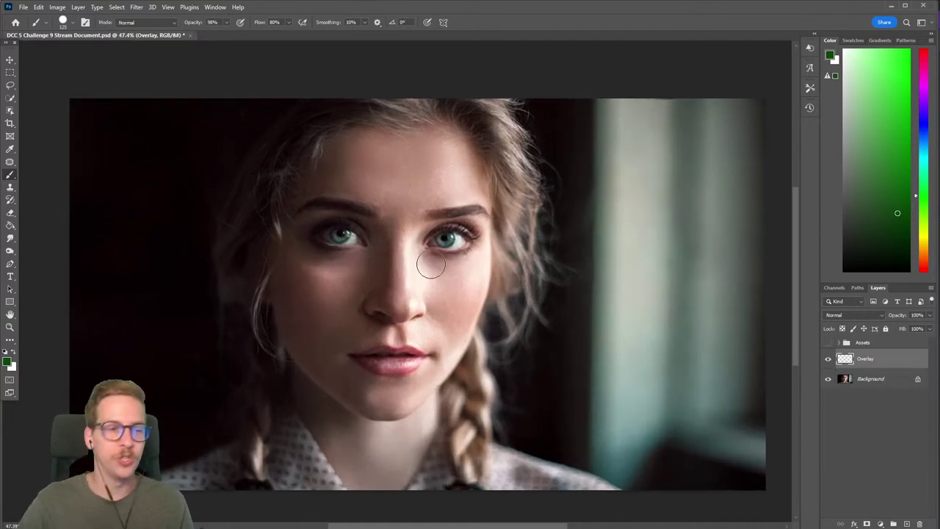
# Test green blobs on the cheek with a 200 px soft Airbrush, then undo them
pyautogui.press(']')
pyautogui.press(']')
pyautogui.press(']')
pyautogui.moveTo(450, 277); pyautogui.dragTo(441, 345)
pyautogui.rightClick(447, 260)
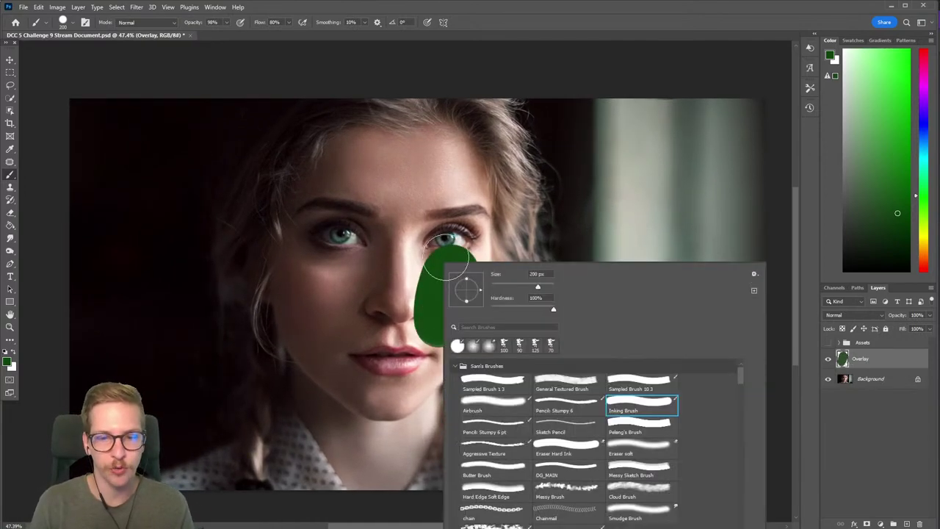
pyautogui.click(499, 403)
pyautogui.moveTo(359, 279)
pyautogui.mouseDown()
pyautogui.moveTo(342, 342)
pyautogui.moveTo(310, 336)
pyautogui.mouseUp()
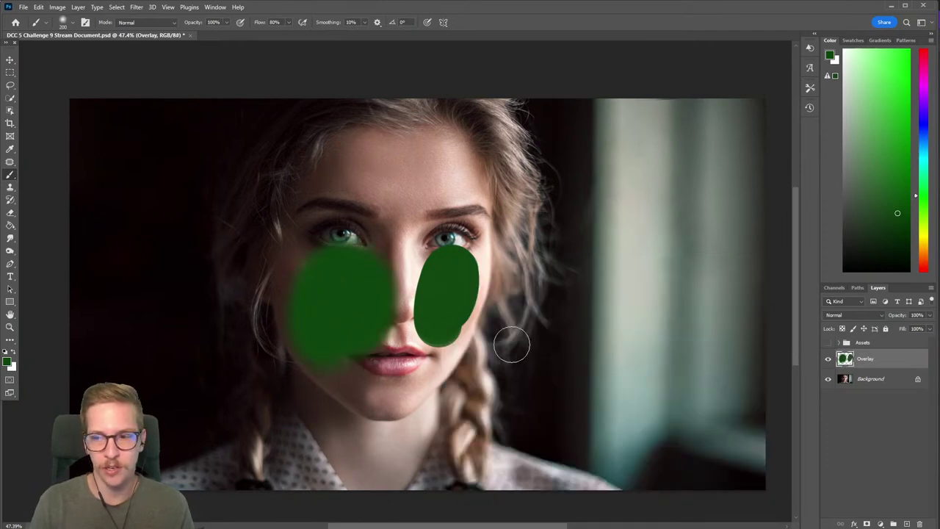
pyautogui.hotkey('ctrl', 'z')
# Try larger 600 px green strokes across the face and undo them all, leaving the layer empty
pyautogui.hotkey('ctrl', 'z')
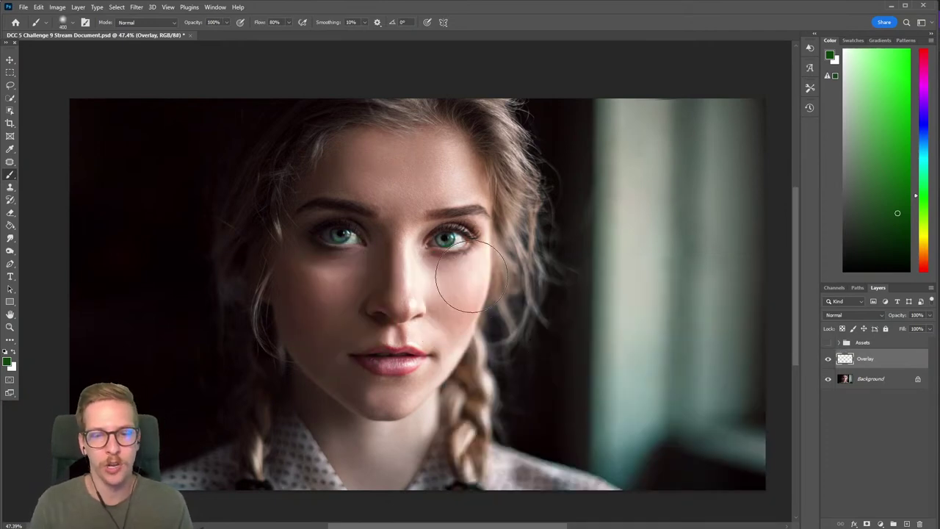
pyautogui.press(']')
pyautogui.press(']')
pyautogui.press(']')
pyautogui.moveTo(358, 282)
pyautogui.mouseDown()
pyautogui.moveTo(315, 272)
pyautogui.moveTo(326, 312)
pyautogui.mouseUp()
pyautogui.hotkey('ctrl', 'z')
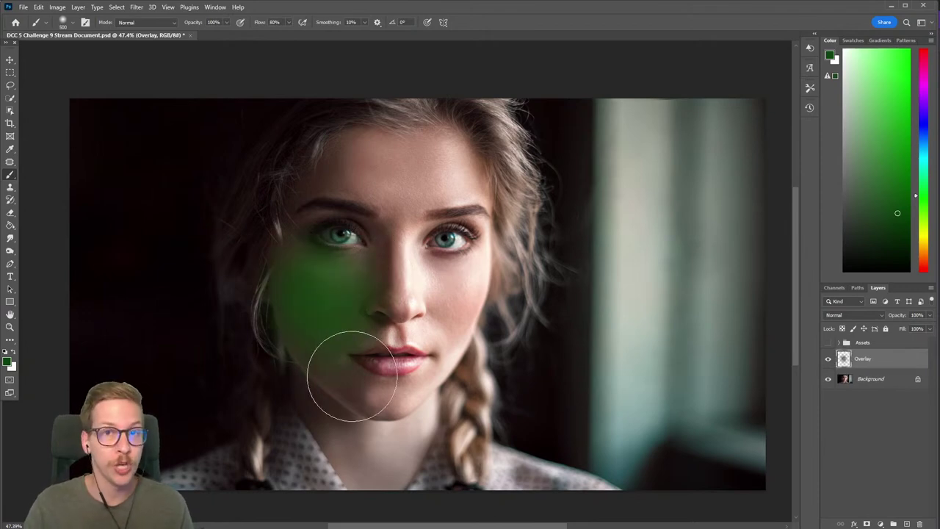
pyautogui.hotkey('ctrl', 'z')
pyautogui.moveTo(430, 235); pyautogui.dragTo(404, 311)
pyautogui.hotkey('ctrl', 'z')
pyautogui.moveTo(430, 237)
pyautogui.mouseDown()
pyautogui.moveTo(422, 335)
pyautogui.moveTo(378, 399)
pyautogui.mouseUp()
pyautogui.hotkey('ctrl', 'z')
pyautogui.hotkey('ctrl', 'z')
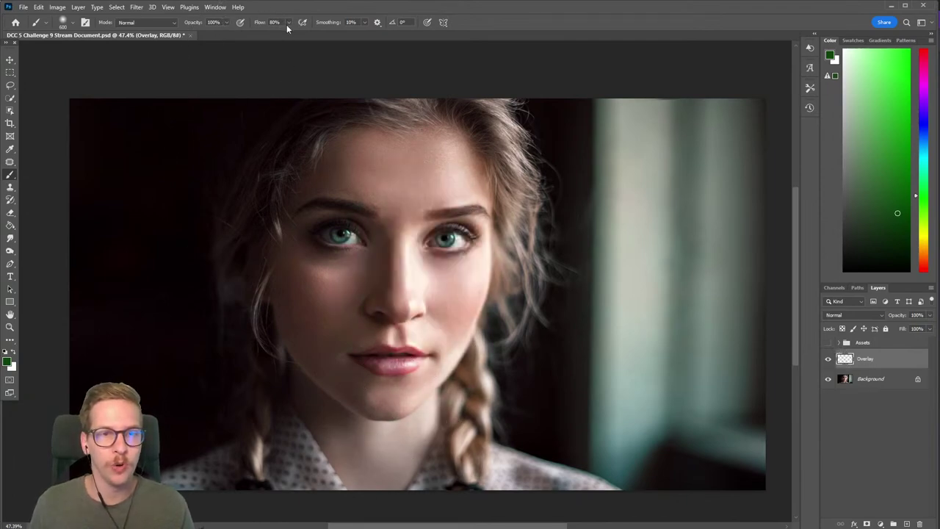
# Set the Overlay layer to Overlay blending and choose a bright magenta paint colour
pyautogui.click(861, 313)
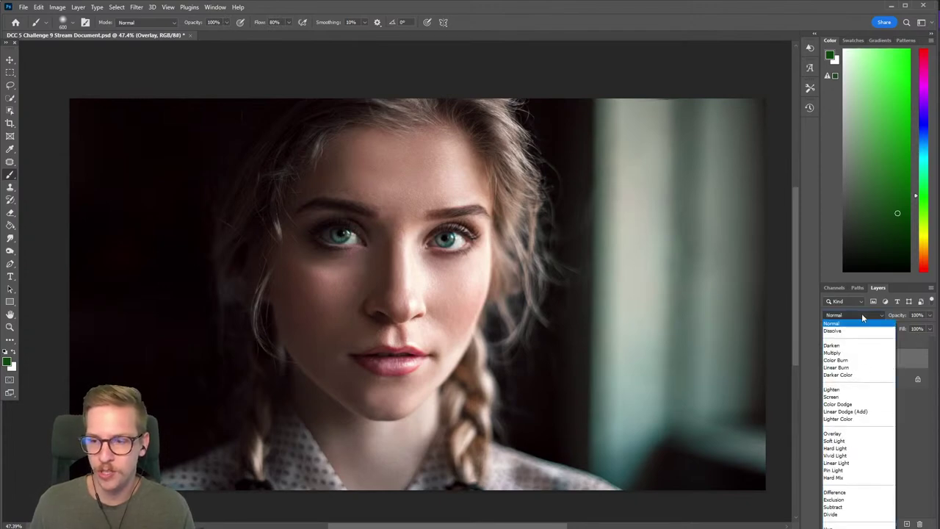
pyautogui.click(834, 433)
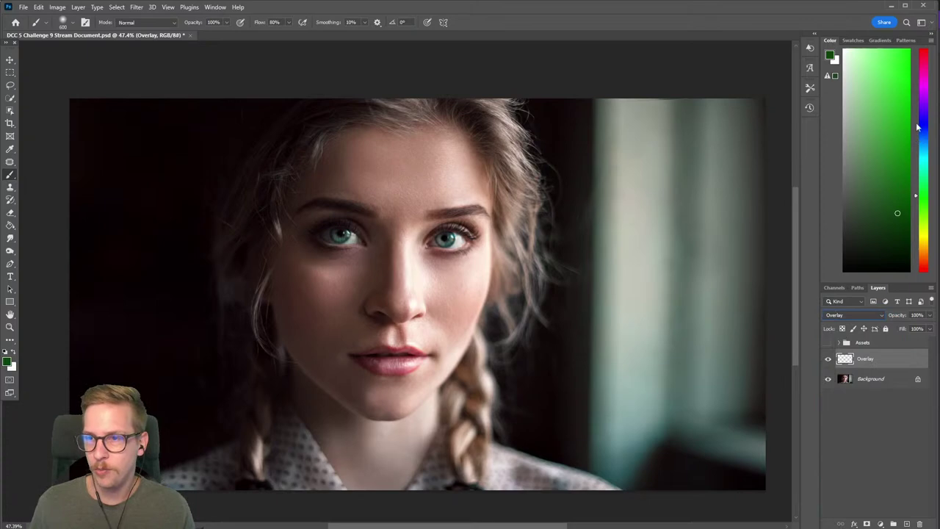
pyautogui.click(923, 71)
pyautogui.moveTo(897, 137); pyautogui.dragTo(880, 122)
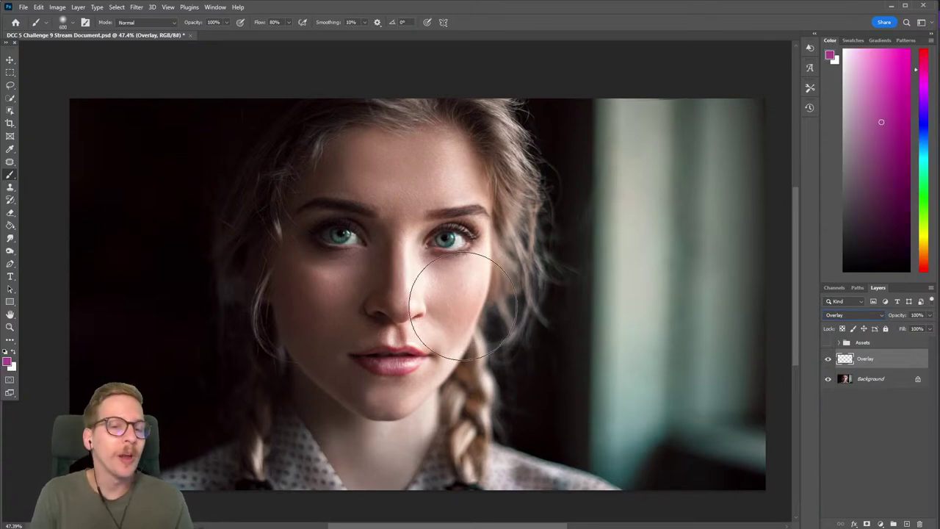
pyautogui.moveTo(441, 283)
pyautogui.mouseDown()
pyautogui.moveTo(448, 316)
pyautogui.moveTo(470, 337)
pyautogui.mouseUp()
pyautogui.hotkey('ctrl', 'z')
# Airbrush pink blush on both cheeks and lower the layer opacity to 67%
pyautogui.press('[')
pyautogui.press('[')
pyautogui.press('[')
pyautogui.press(']')
pyautogui.hotkey('ctrl', 'z')
pyautogui.click(924, 59)
pyautogui.moveTo(451, 279); pyautogui.dragTo(463, 331)
pyautogui.press('[')
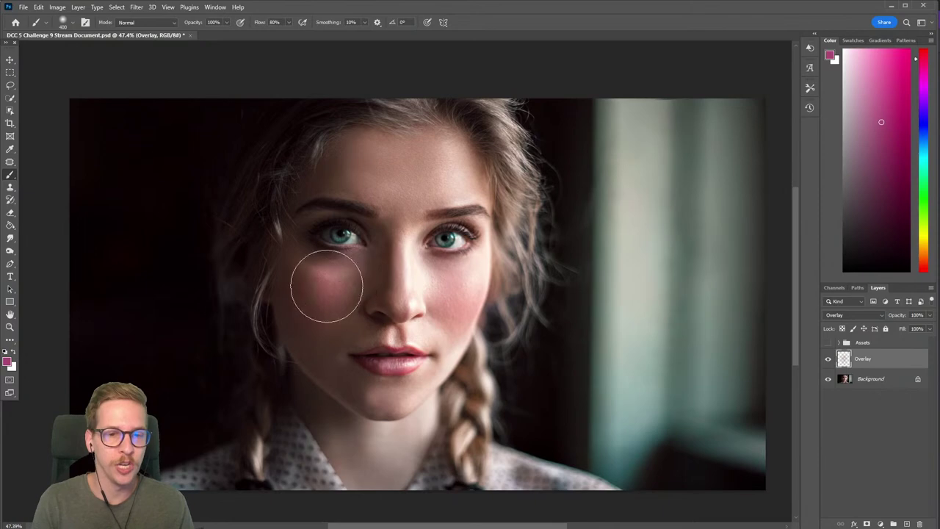
pyautogui.moveTo(342, 308); pyautogui.dragTo(325, 298)
pyautogui.press(']')
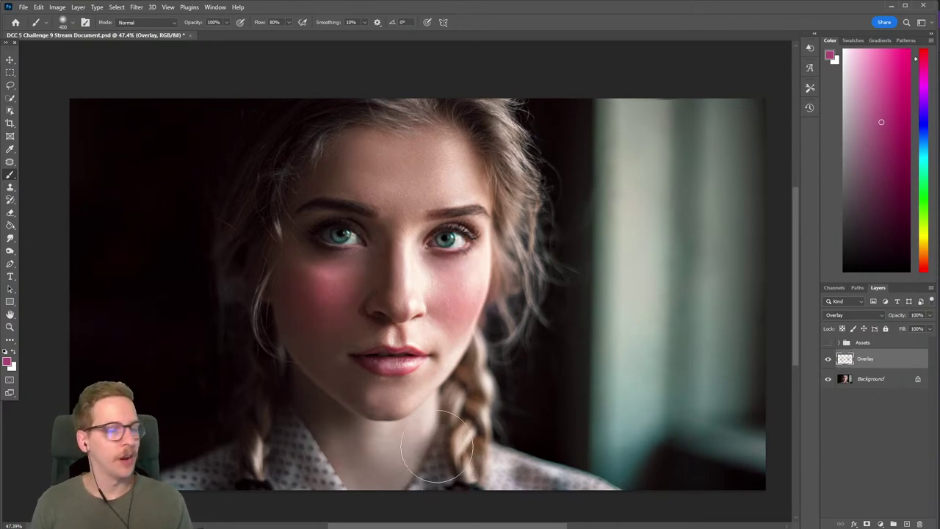
pyautogui.click(929, 316)
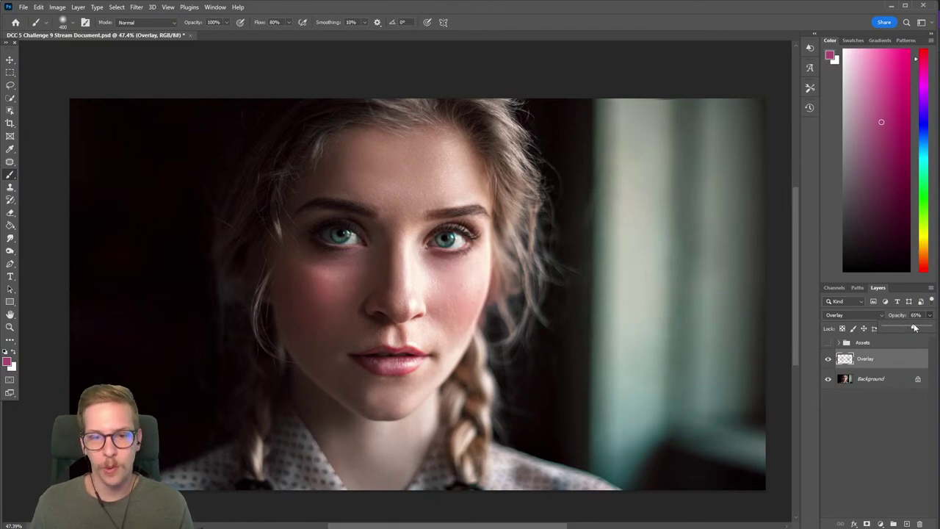
pyautogui.click(895, 367)
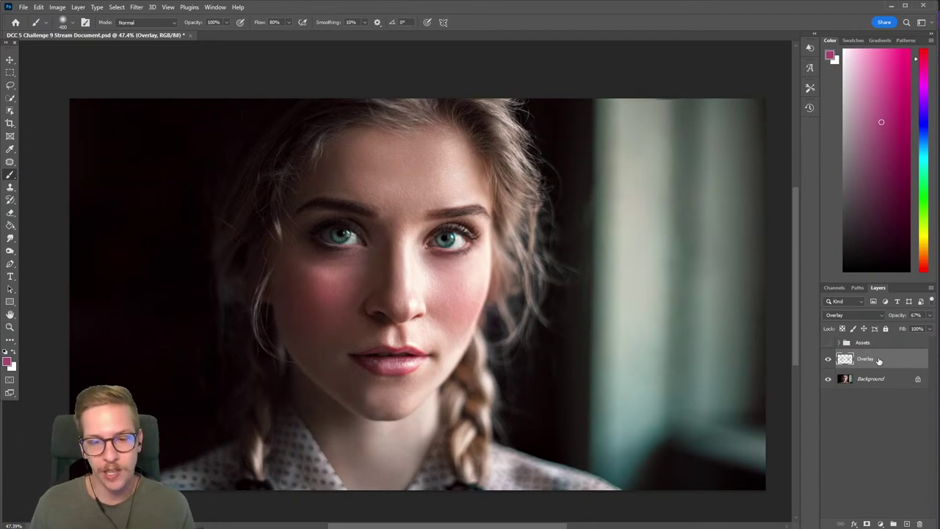
# Create a new layer named 'Multiply eyes' in Multiply mode
pyautogui.hotkey('ctrl', 'shift', 'n')
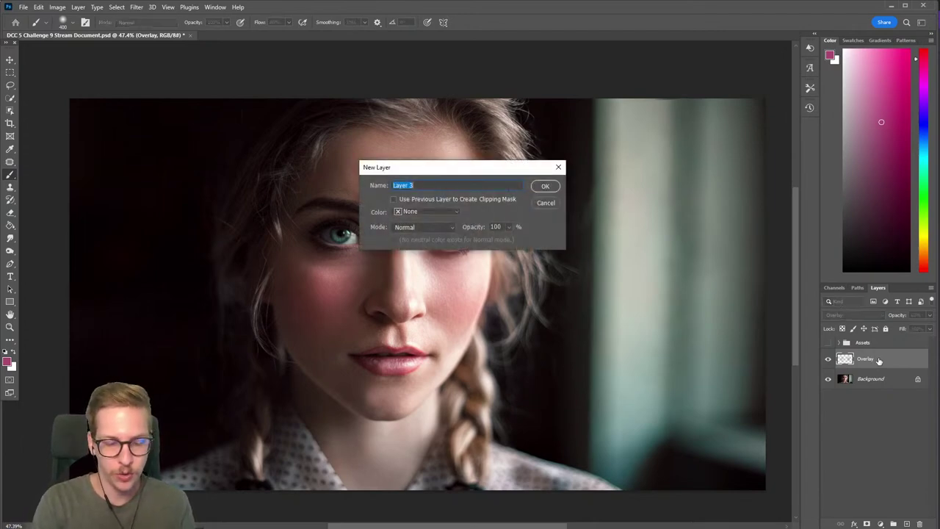
pyautogui.write('Multiply eyes')
pyautogui.click(424, 227)
pyautogui.click(405, 273)
pyautogui.click(547, 185)
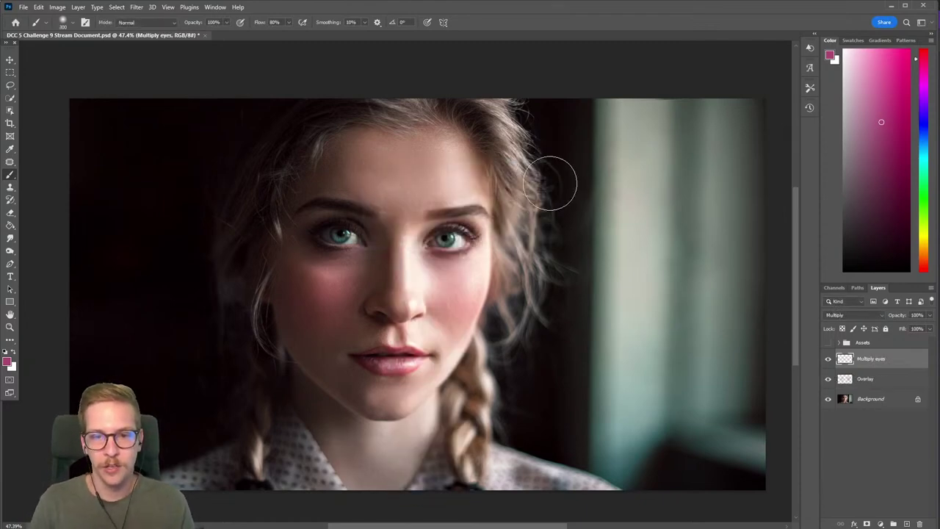
# Test magenta and blue-violet strokes over the right eye, undoing each
pyautogui.moveTo(463, 206)
pyautogui.mouseDown()
pyautogui.moveTo(440, 271)
pyautogui.moveTo(476, 250)
pyautogui.mouseUp()
pyautogui.hotkey('ctrl', 'z')
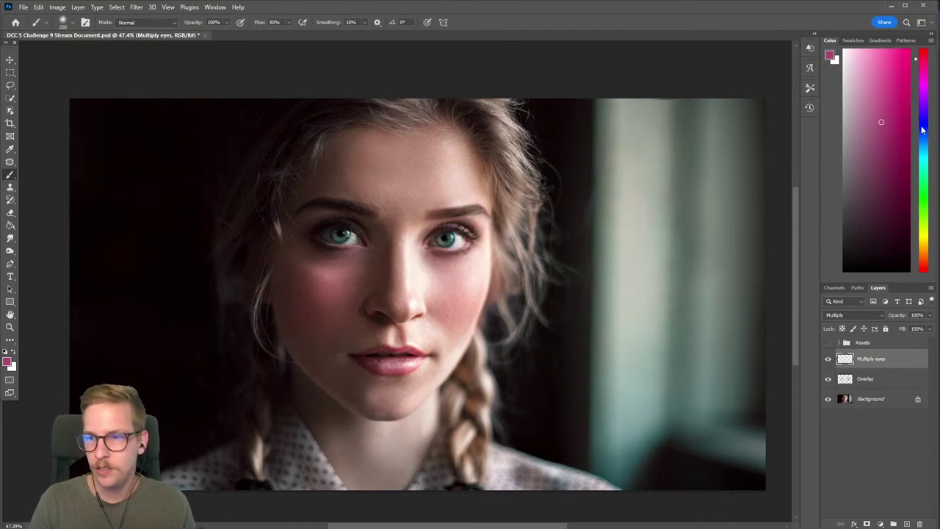
pyautogui.click(921, 114)
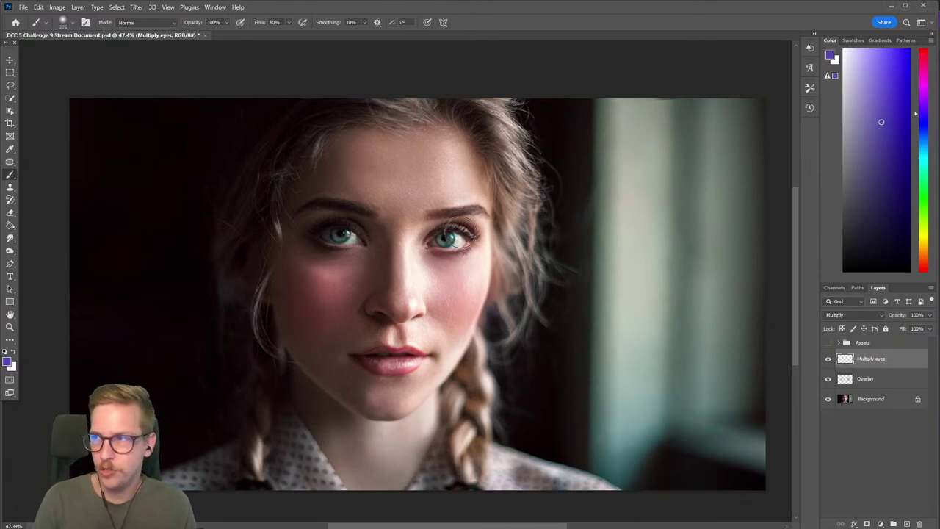
pyautogui.moveTo(411, 243); pyautogui.dragTo(477, 217)
pyautogui.hotkey('ctrl', 'z')
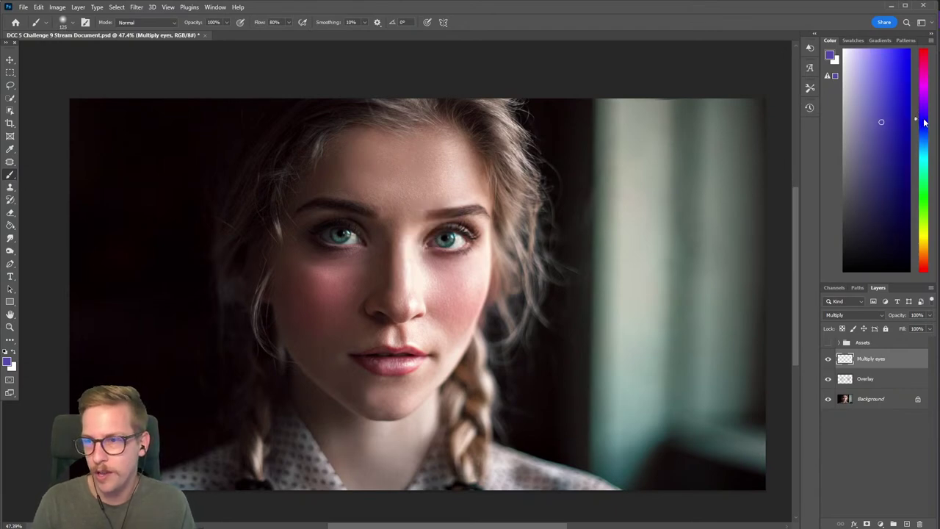
# Shade both upper eyelids in dark cyan-blue
pyautogui.moveTo(924, 122); pyautogui.dragTo(923, 142)
pyautogui.moveTo(452, 238); pyautogui.dragTo(445, 224)
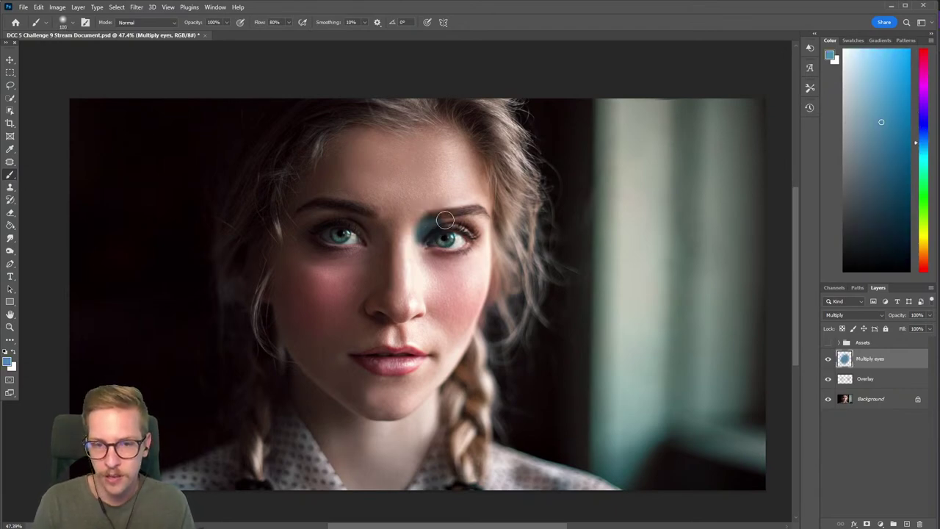
pyautogui.hotkey('ctrl', 'z')
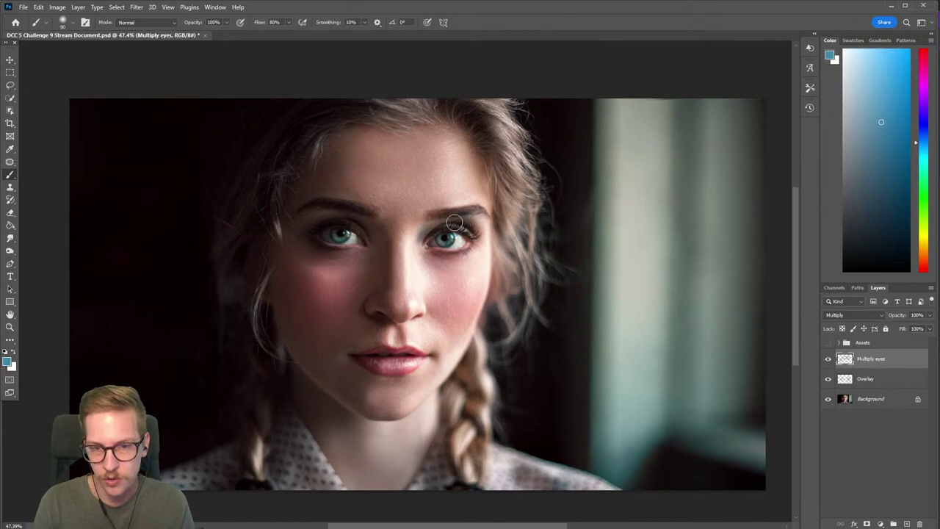
pyautogui.moveTo(464, 223)
pyautogui.mouseDown()
pyautogui.moveTo(471, 236)
pyautogui.moveTo(456, 220)
pyautogui.moveTo(424, 239)
pyautogui.mouseUp()
pyautogui.moveTo(343, 231); pyautogui.dragTo(306, 221)
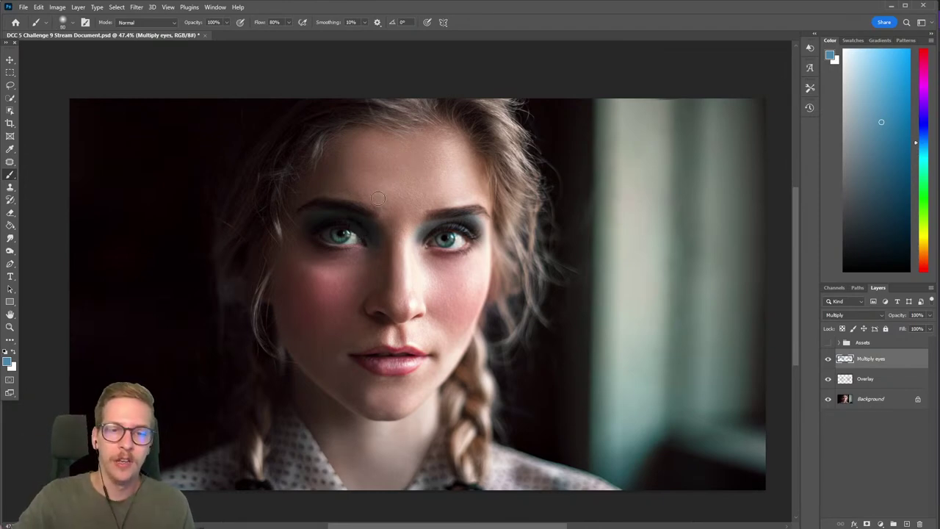
pyautogui.hotkey('ctrl', 'shift', 'n')
pyautogui.write('Mult')
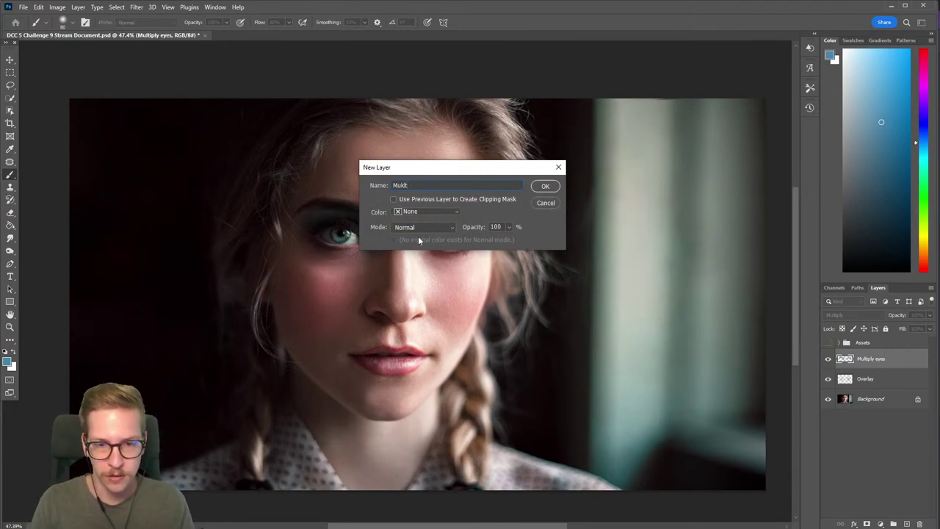
pyautogui.click(419, 229)
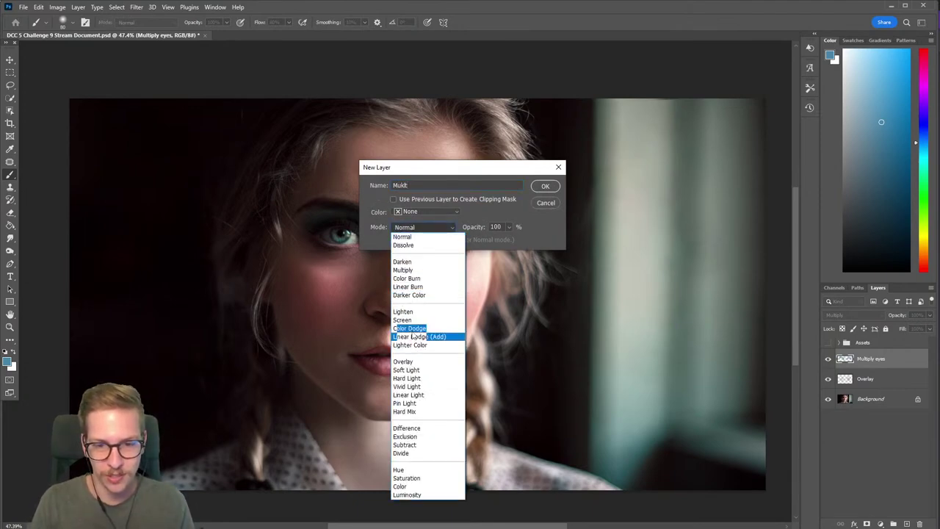
pyautogui.click(403, 269)
pyautogui.click(545, 186)
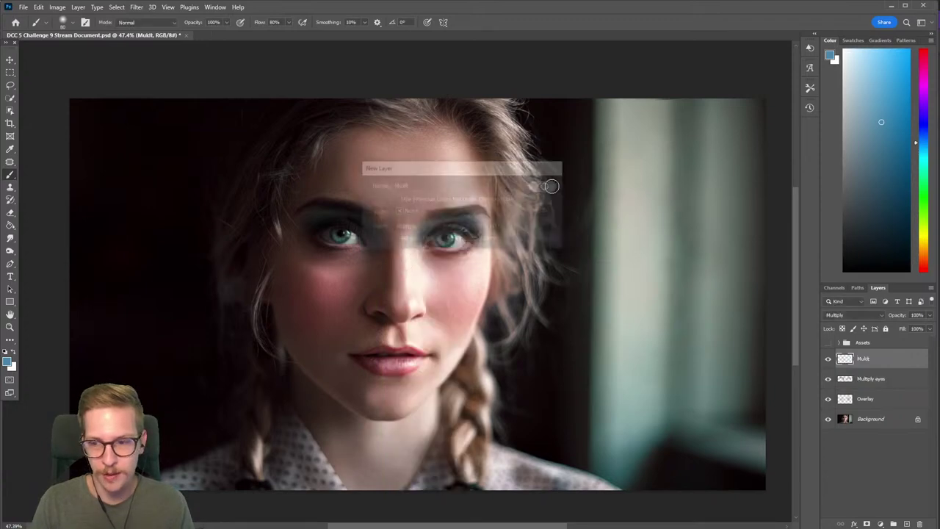
pyautogui.press('g')
pyautogui.click(462, 253)
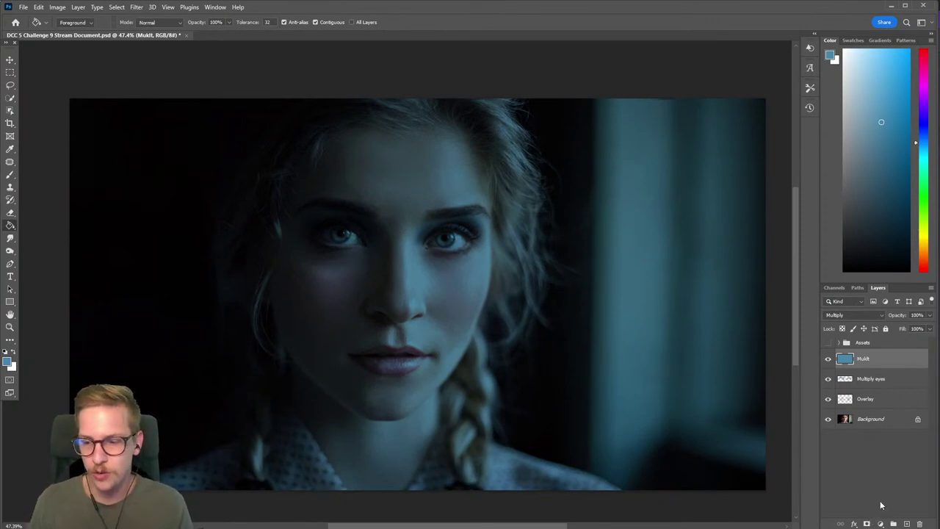
pyautogui.click(867, 523)
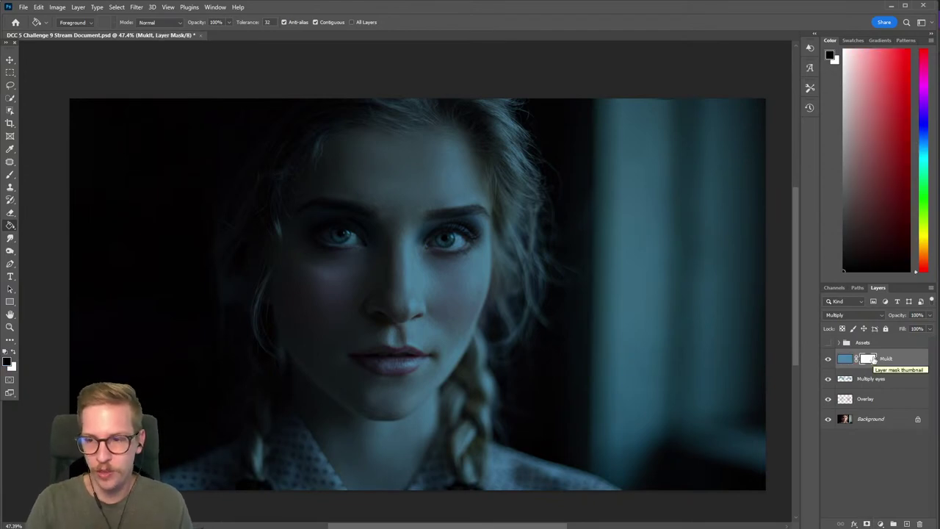
pyautogui.hotkey('ctrl', 'i')
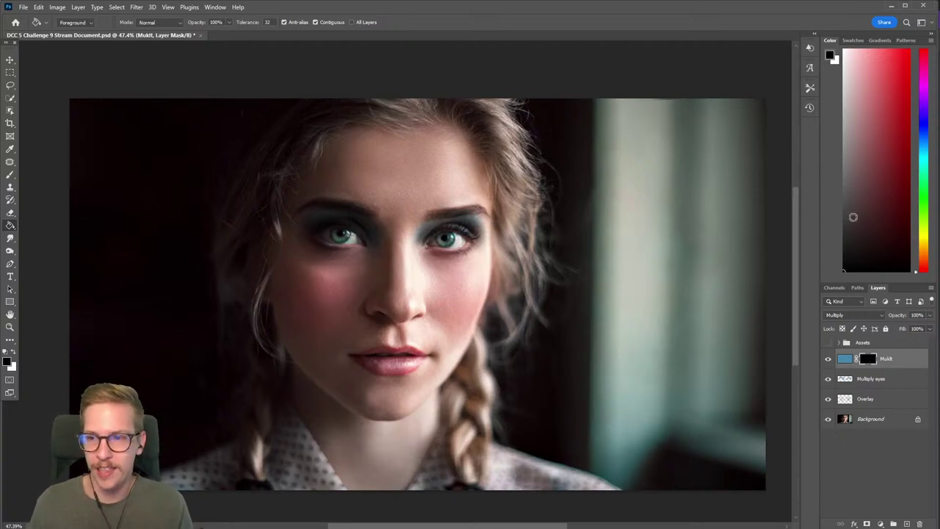
pyautogui.press('x')
pyautogui.press('b')
pyautogui.moveTo(459, 220)
pyautogui.mouseDown()
pyautogui.moveTo(430, 211)
pyautogui.moveTo(448, 189)
pyautogui.mouseUp()
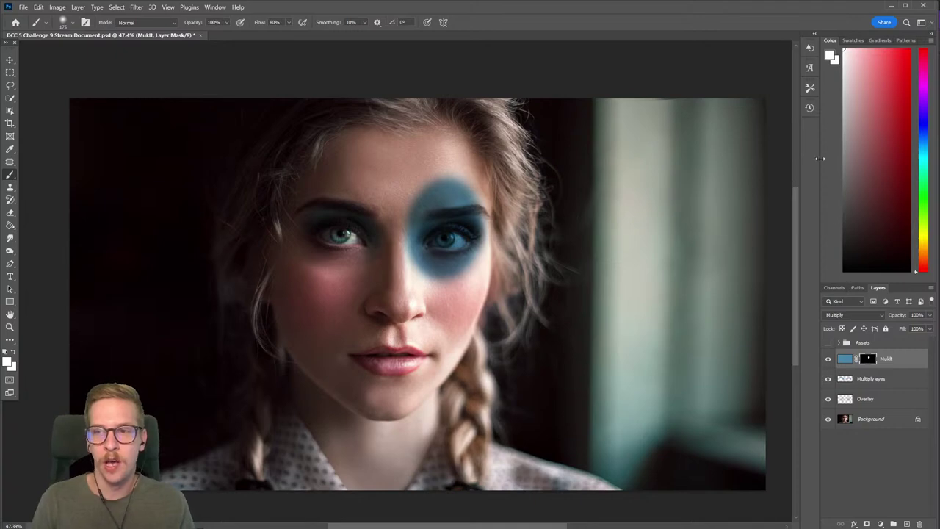
pyautogui.hotkey('ctrl', 'z')
pyautogui.hotkey('ctrl', 'z')
pyautogui.hotkey('ctrl', 'shift', 'z')
pyautogui.press(']')
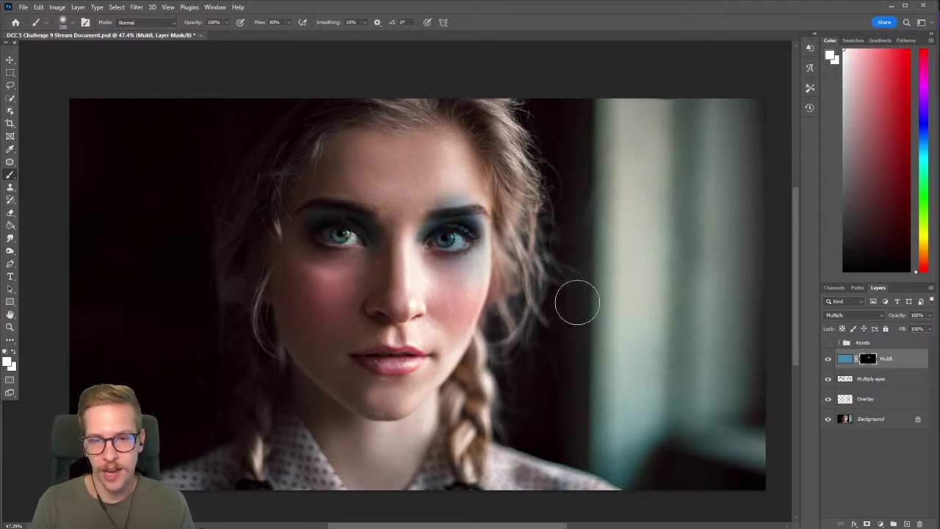
# Delete the blue Multiply layer and pick a dark navy paint colour
pyautogui.press('Delete')
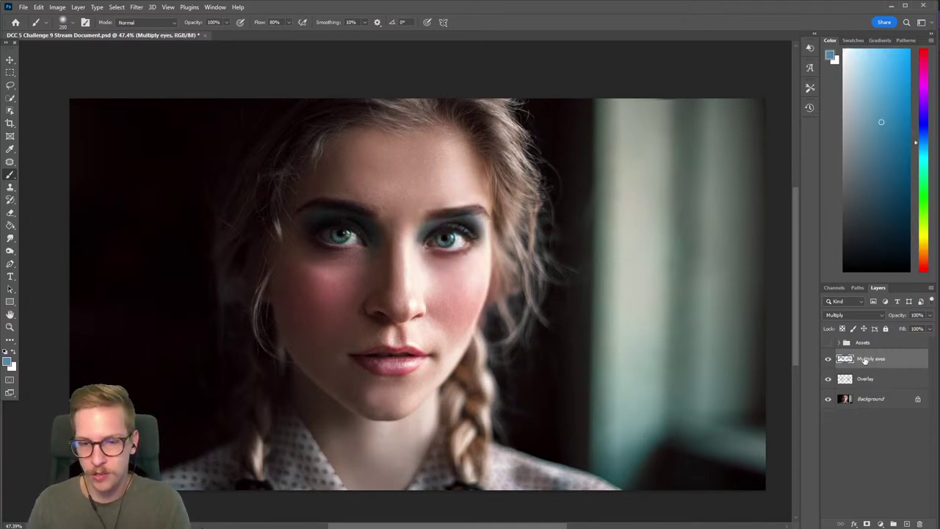
pyautogui.press('[')
pyautogui.press('[')
pyautogui.press('[')
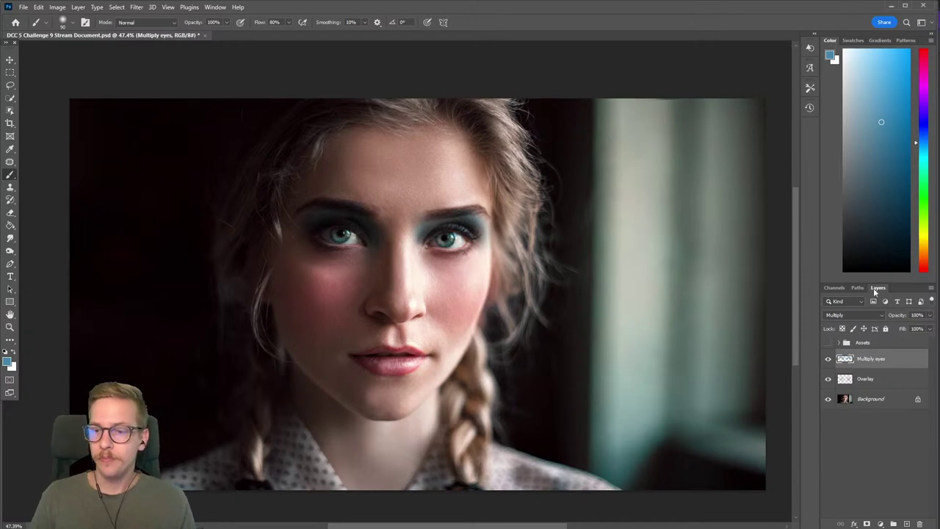
pyautogui.click(922, 134)
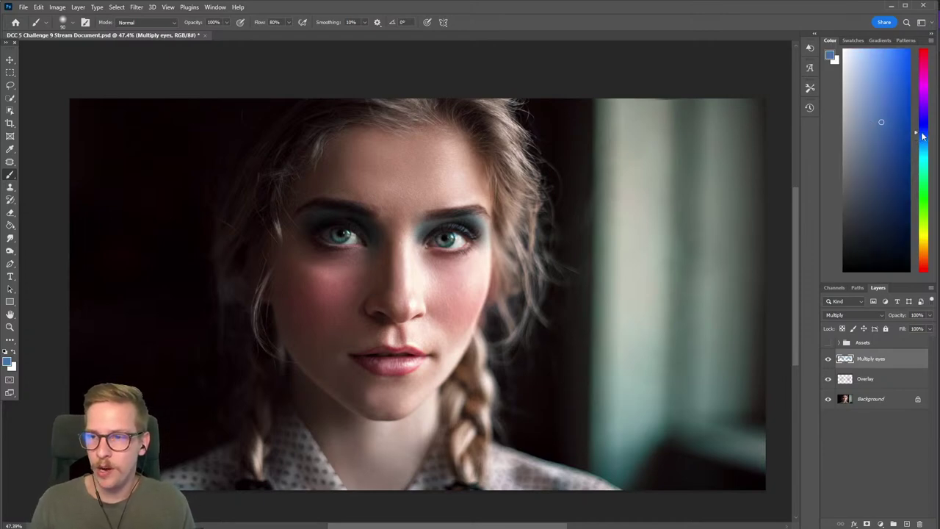
pyautogui.moveTo(876, 132); pyautogui.dragTo(862, 217)
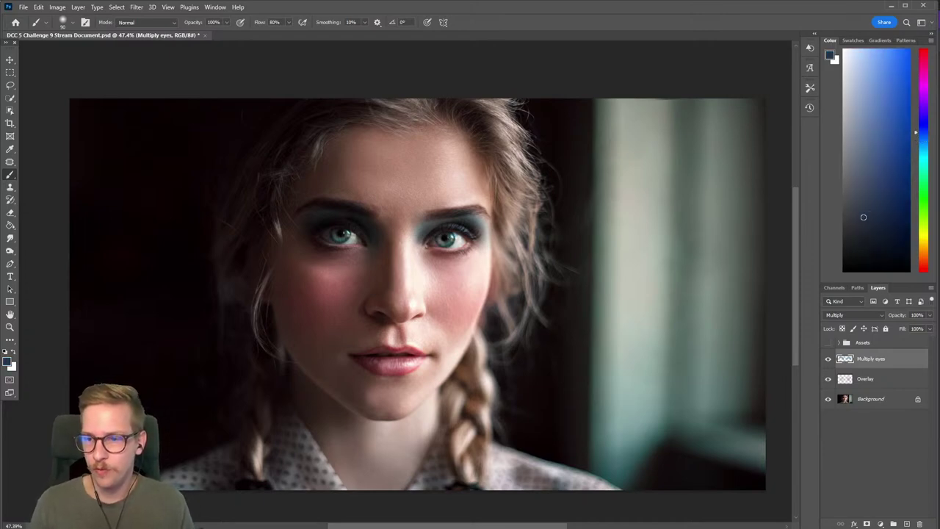
# Brush broad dark navy shadow around both eye sockets with a ~300 px brush
pyautogui.press(']')
pyautogui.press(']')
pyautogui.press(']')
pyautogui.click(463, 250)
pyautogui.hotkey('ctrl', 'z')
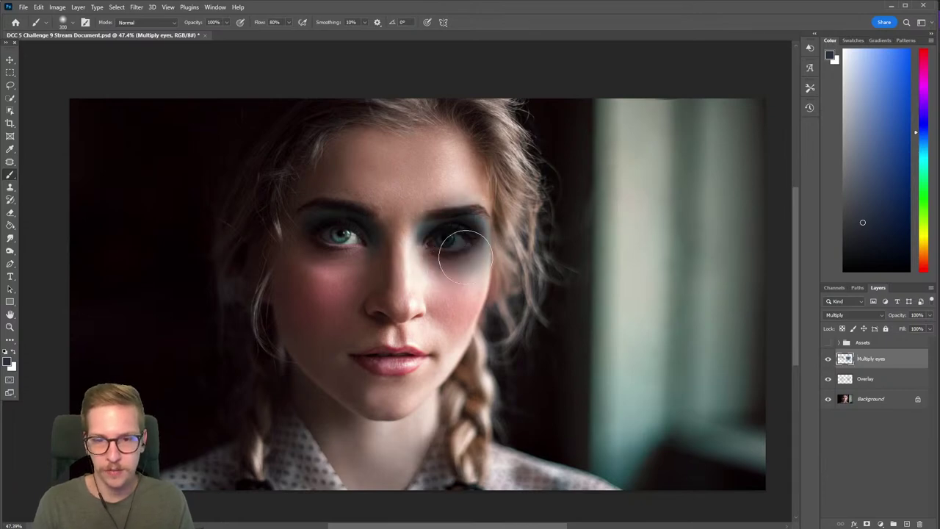
pyautogui.moveTo(464, 254); pyautogui.dragTo(444, 245)
pyautogui.click(451, 233)
pyautogui.hotkey('ctrl', 'z')
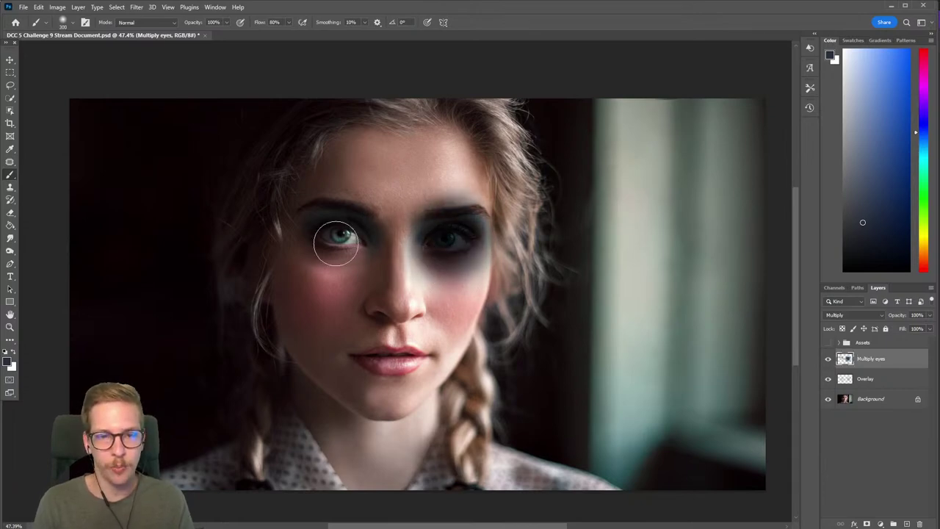
pyautogui.moveTo(335, 238)
pyautogui.mouseDown()
pyautogui.moveTo(359, 260)
pyautogui.moveTo(320, 218)
pyautogui.moveTo(348, 271)
pyautogui.moveTo(361, 248)
pyautogui.mouseUp()
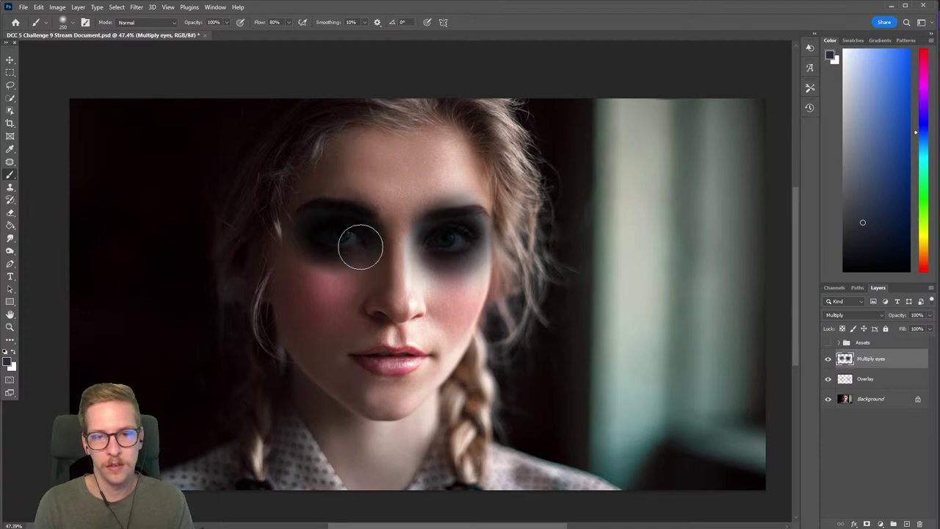
# Add a layer mask to Multiply eyes and paint it with a 100 px brush to reveal both irises
pyautogui.click(865, 524)
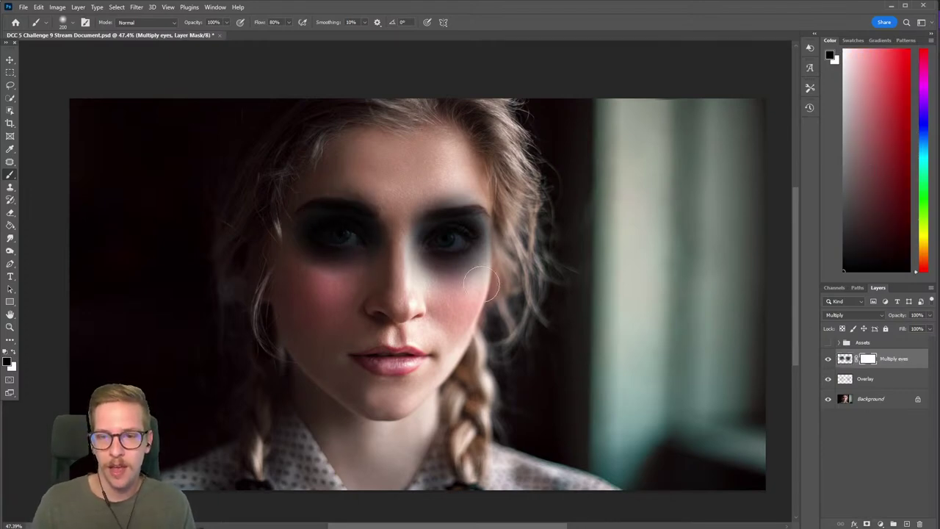
pyautogui.press('[')
pyautogui.press('[')
pyautogui.press('[')
pyautogui.moveTo(443, 239); pyautogui.dragTo(449, 242)
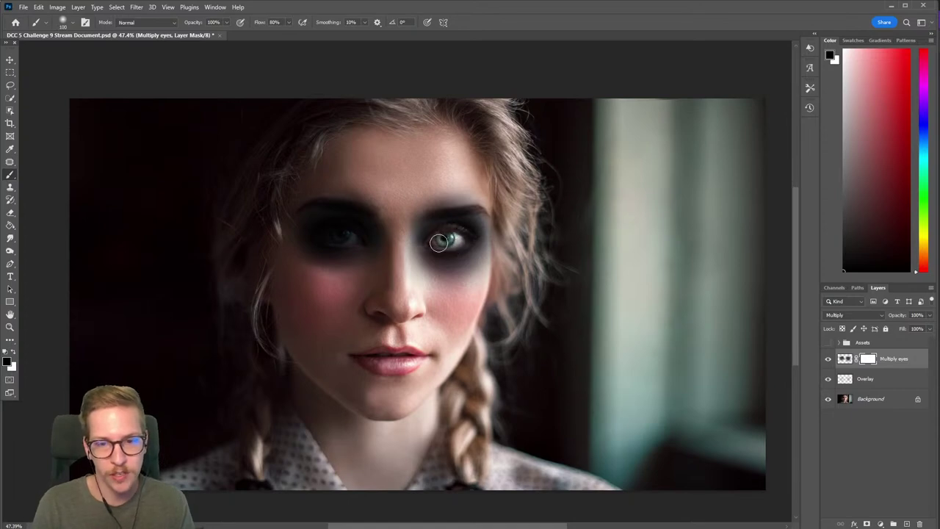
pyautogui.moveTo(458, 240)
pyautogui.mouseDown()
pyautogui.moveTo(466, 234)
pyautogui.moveTo(453, 240)
pyautogui.mouseUp()
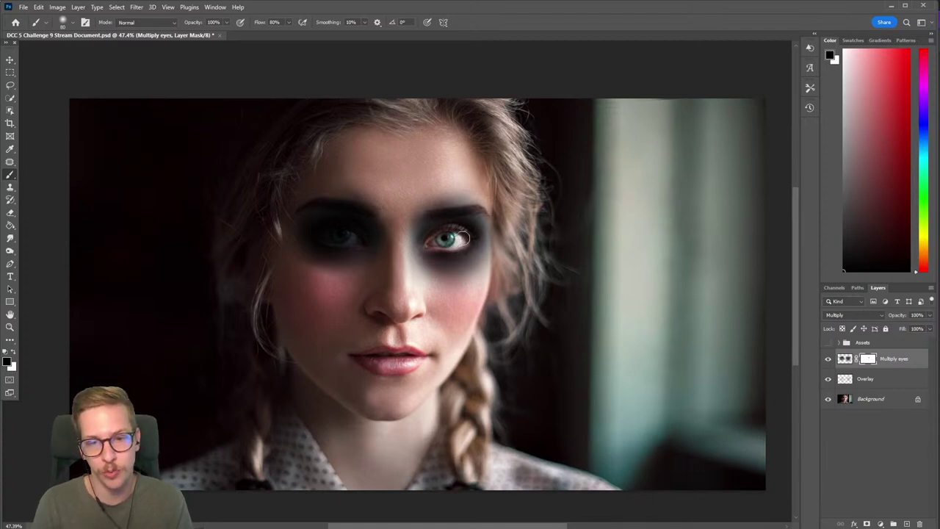
pyautogui.moveTo(345, 238); pyautogui.dragTo(370, 246)
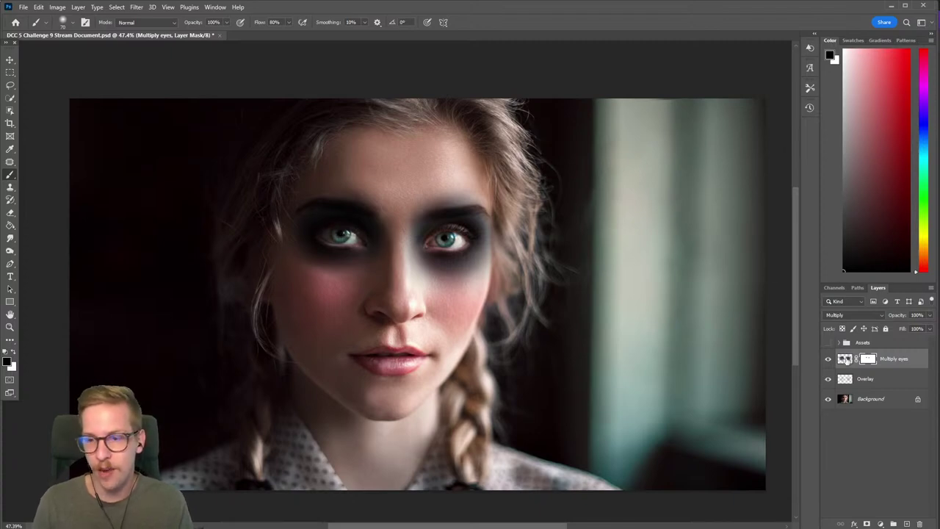
# Erase stray dark makeup beside the nose and under the eye on Multiply eyes
pyautogui.click(844, 358)
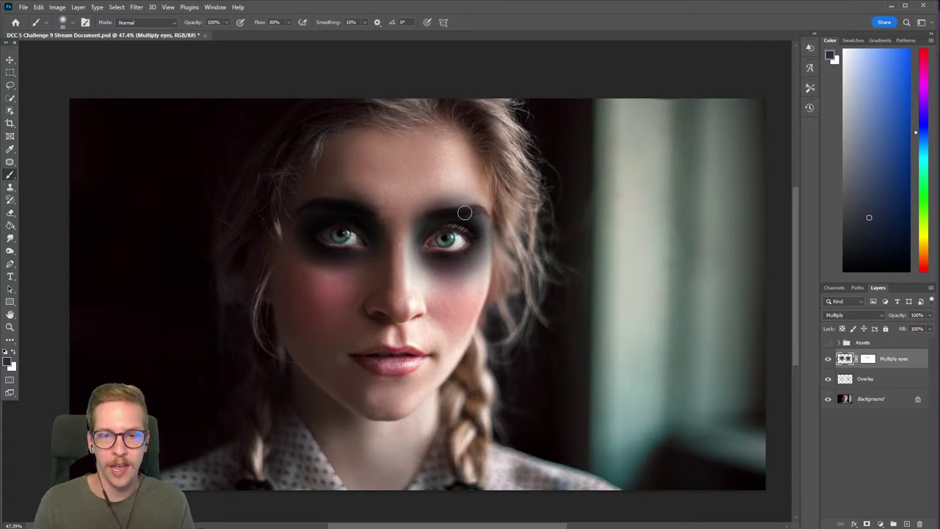
pyautogui.moveTo(451, 220)
pyautogui.mouseDown()
pyautogui.moveTo(289, 278)
pyautogui.moveTo(478, 356)
pyautogui.mouseUp()
pyautogui.hotkey('ctrl', 'z')
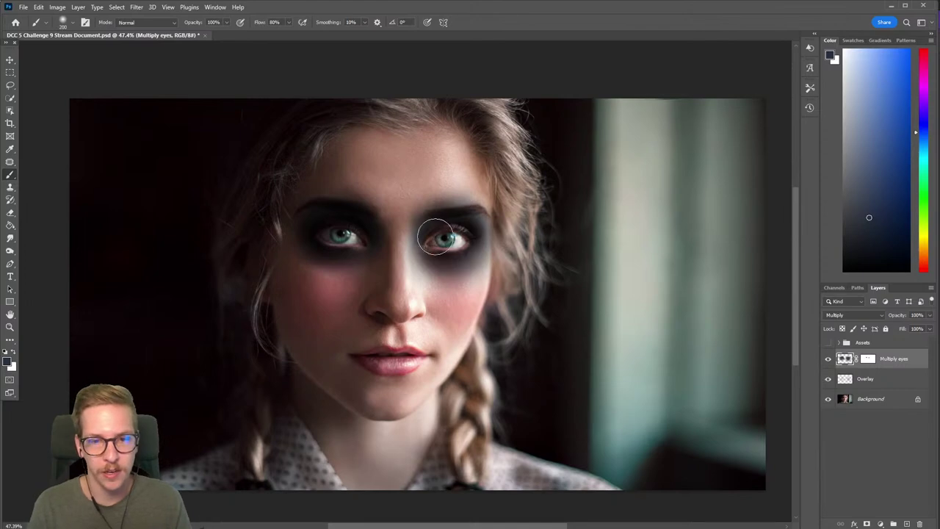
pyautogui.press('e')
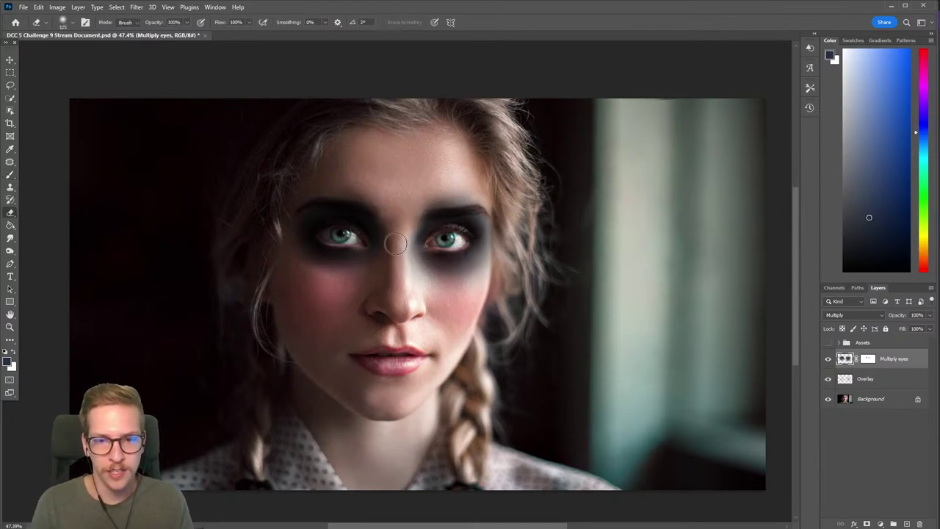
pyautogui.press(']')
pyautogui.press(']')
pyautogui.press(']')
pyautogui.moveTo(436, 314)
pyautogui.mouseDown()
pyautogui.moveTo(422, 258)
pyautogui.moveTo(480, 277)
pyautogui.moveTo(494, 270)
pyautogui.mouseUp()
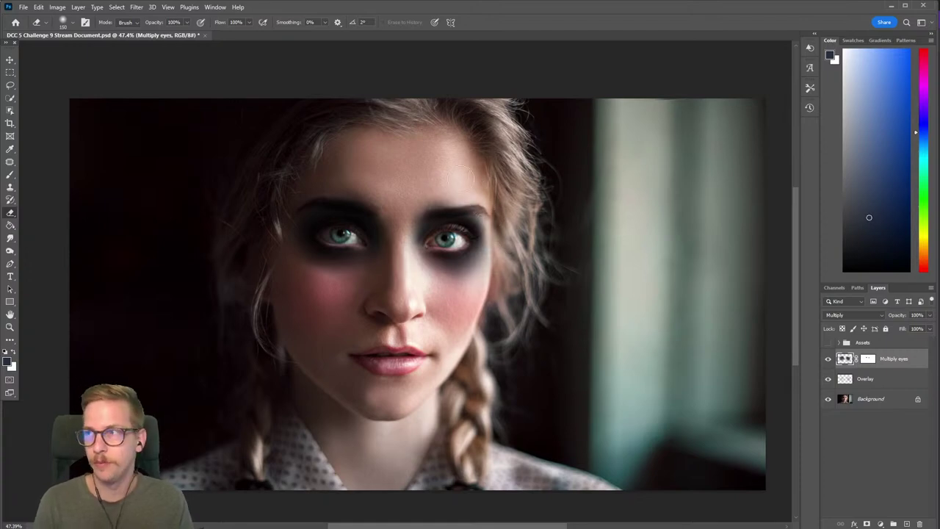
pyautogui.press(']')
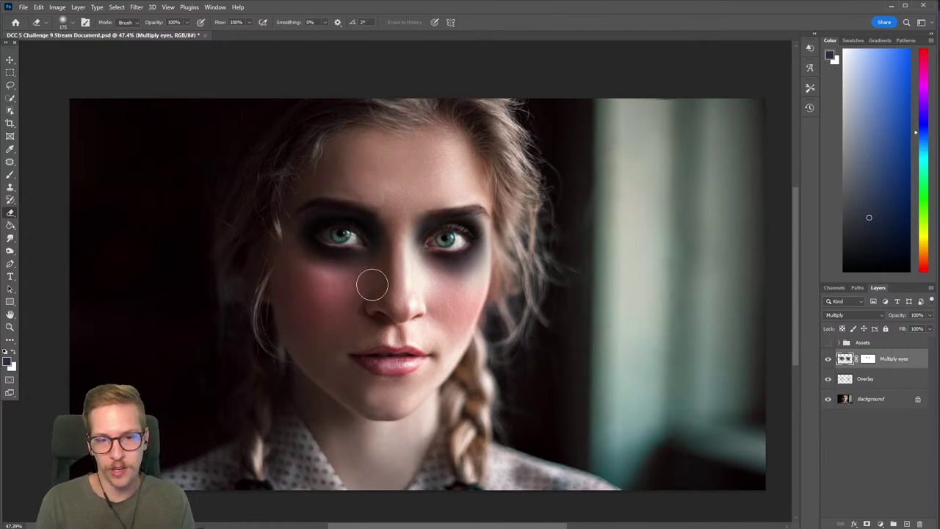
pyautogui.press(']')
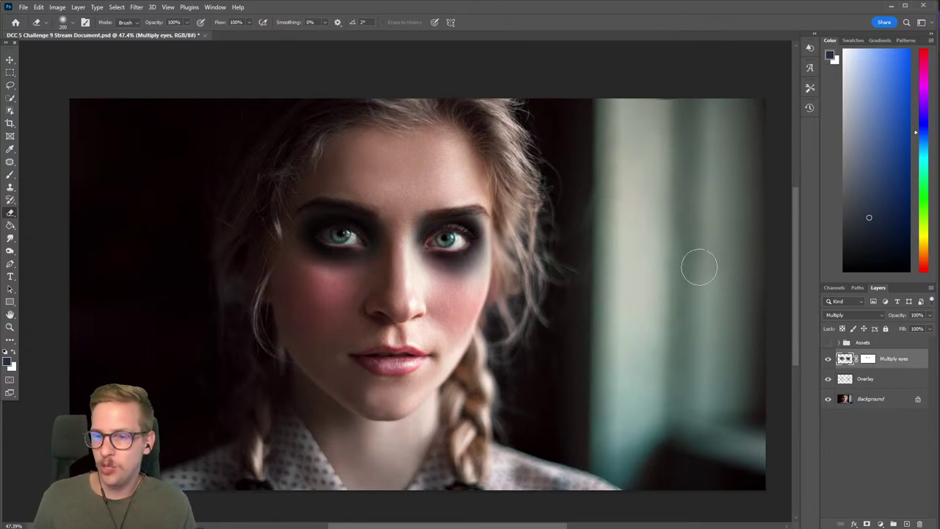
# Lower the Multiply eyes layer opacity to 48%
pyautogui.click(930, 315)
pyautogui.moveTo(915, 328); pyautogui.dragTo(906, 329)
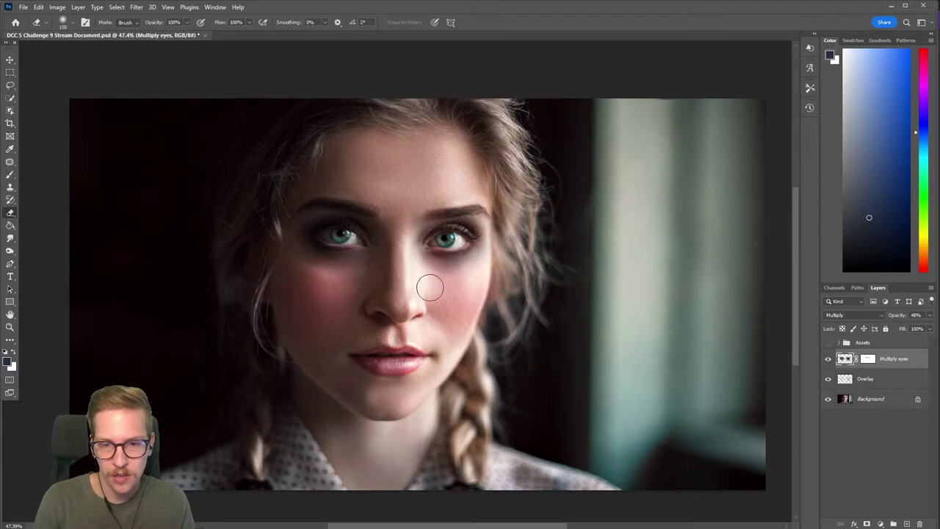
pyautogui.press('[')
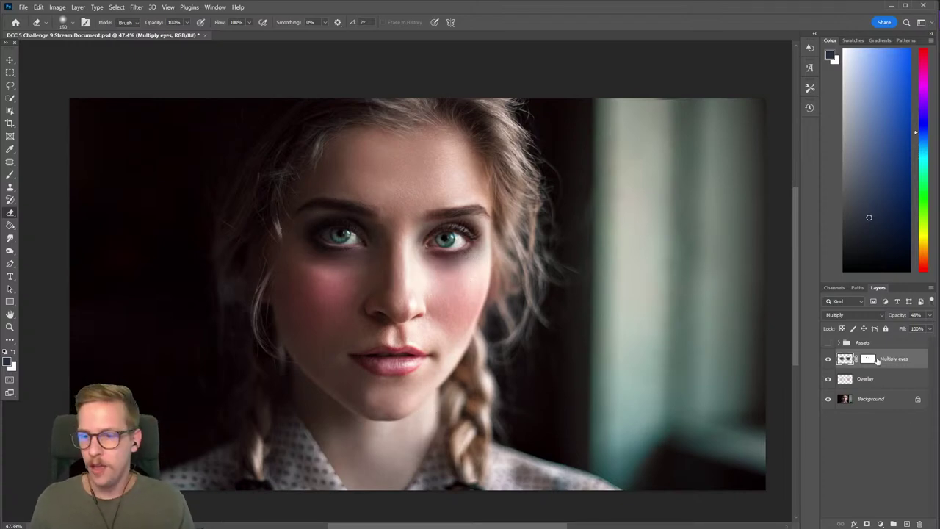
# Create a new layer named Multiply Lips with Multiply blend mode
pyautogui.hotkey('ctrl', 'shift', 'n')
pyautogui.write('Multiply')
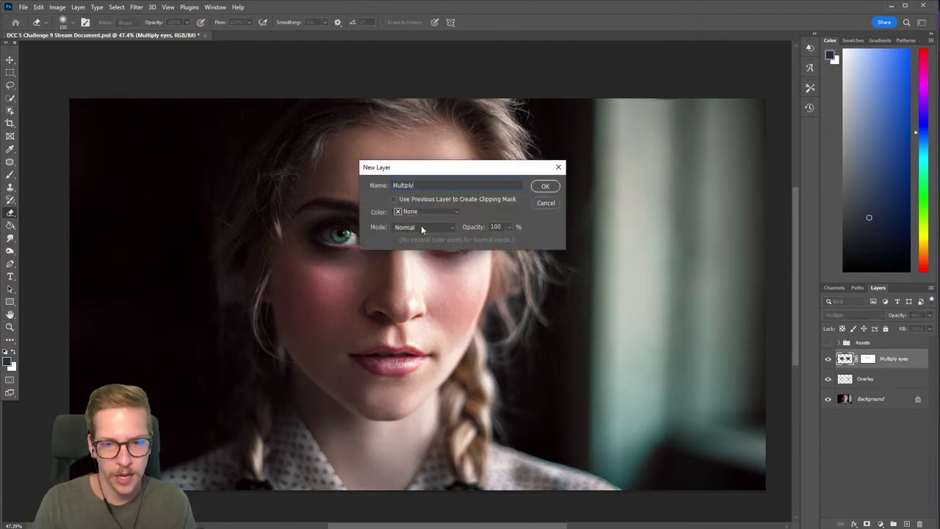
pyautogui.click(422, 227)
pyautogui.click(422, 270)
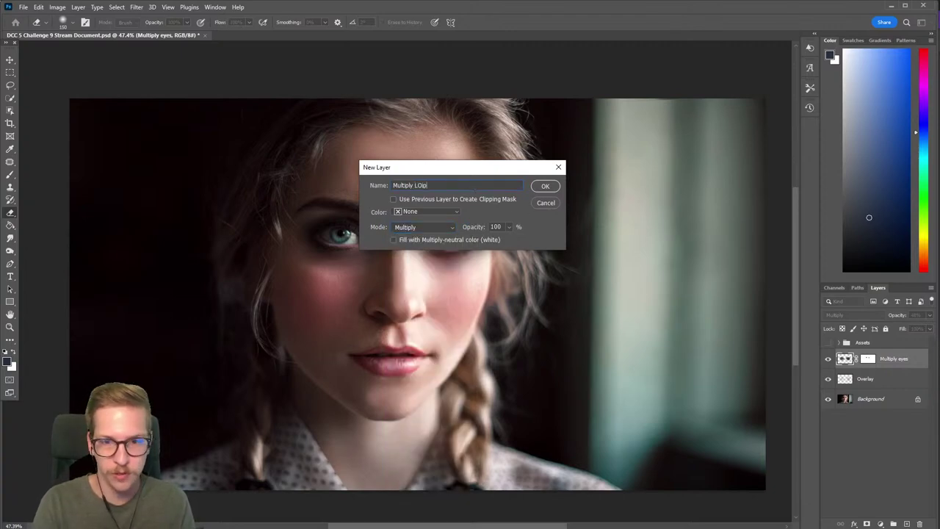
pyautogui.write('s')
pyautogui.press('Return')
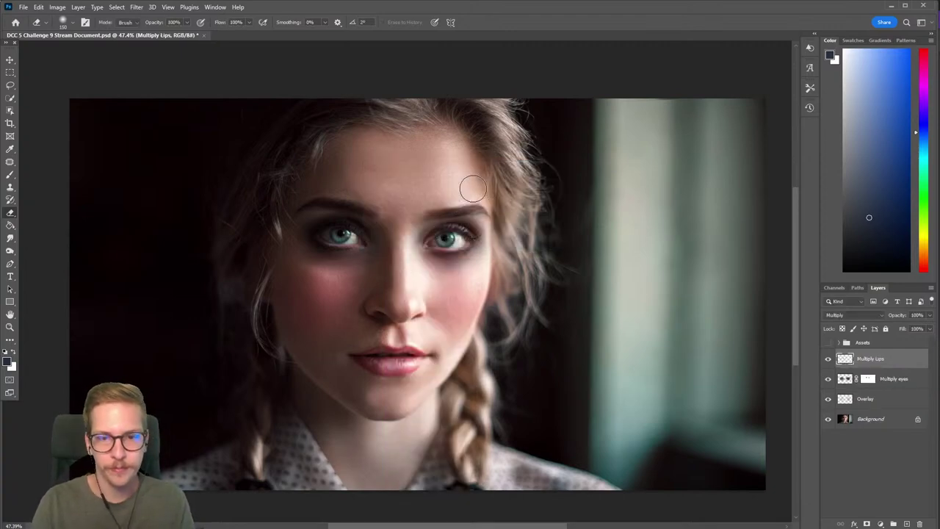
# Brush green over the lips, refining from dark green to a vivid green
pyautogui.press('b')
pyautogui.moveTo(921, 187); pyautogui.dragTo(924, 193)
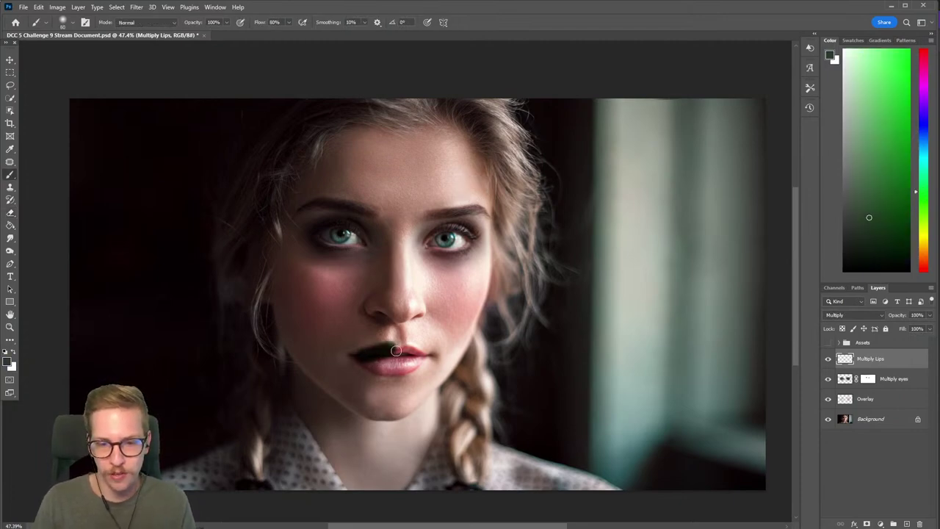
pyautogui.moveTo(358, 357); pyautogui.dragTo(423, 367)
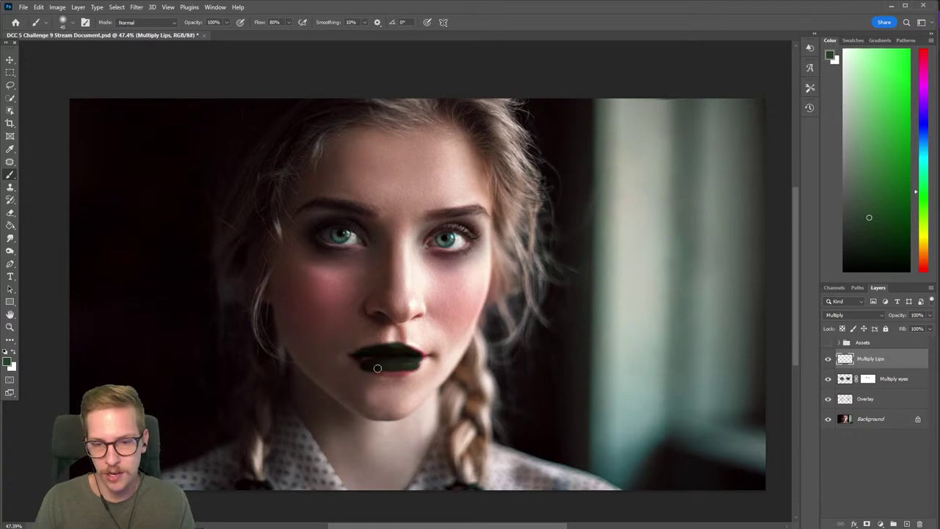
pyautogui.click(878, 179)
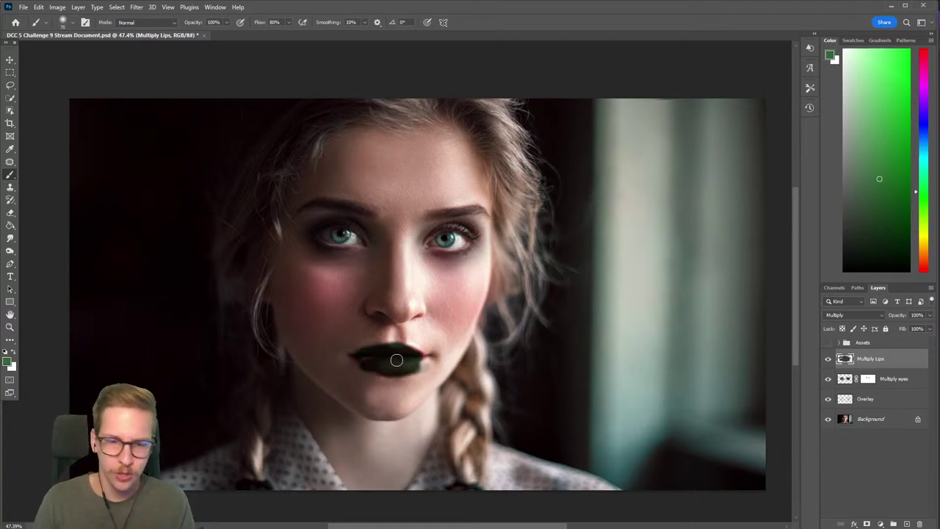
pyautogui.moveTo(395, 359); pyautogui.dragTo(427, 361)
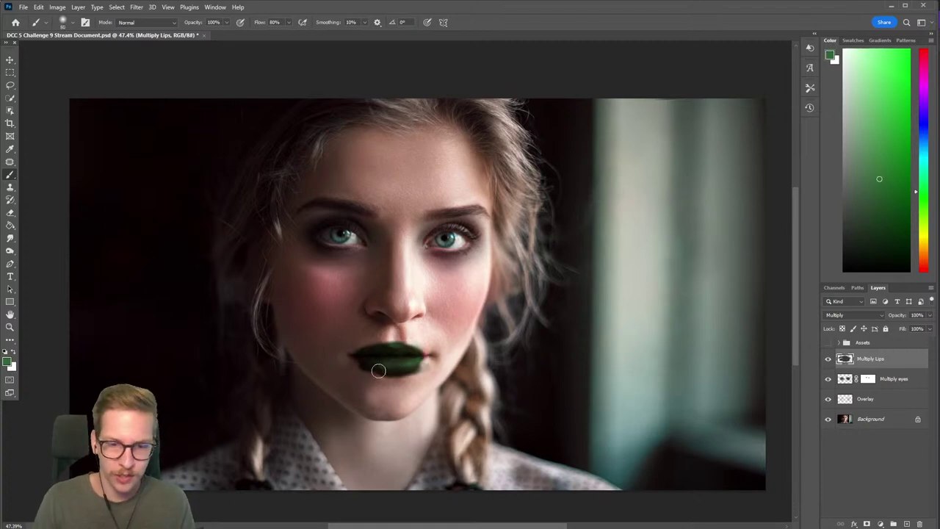
pyautogui.click(886, 165)
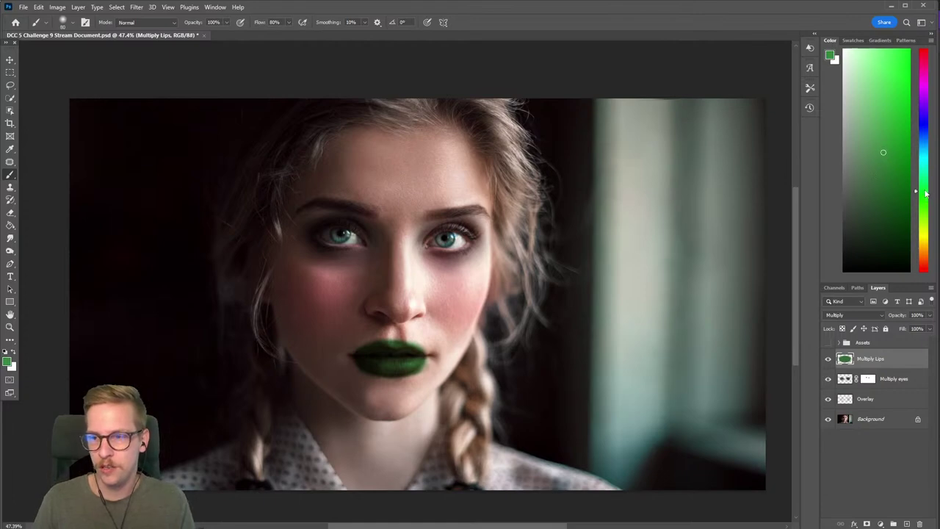
pyautogui.moveTo(417, 371)
pyautogui.mouseDown()
pyautogui.moveTo(359, 357)
pyautogui.moveTo(433, 354)
pyautogui.mouseUp()
pyautogui.click(889, 130)
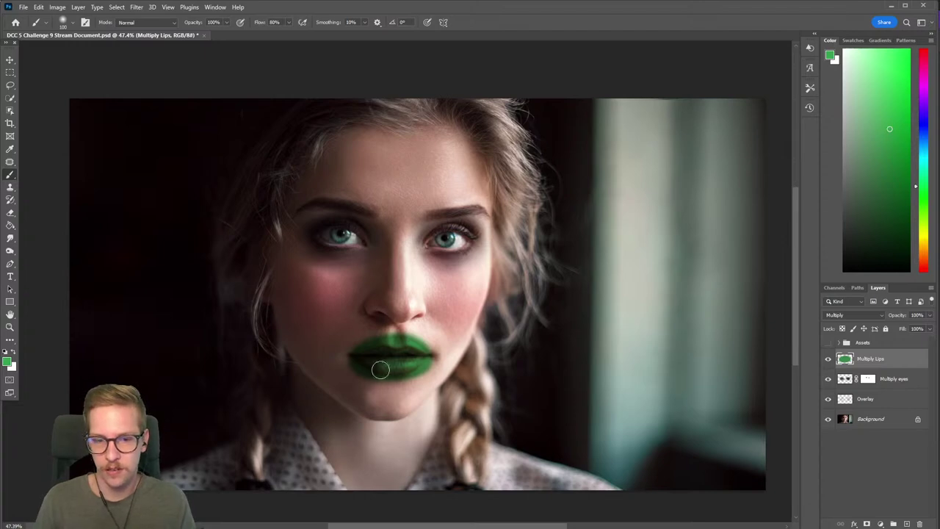
pyautogui.moveTo(375, 367); pyautogui.dragTo(422, 339)
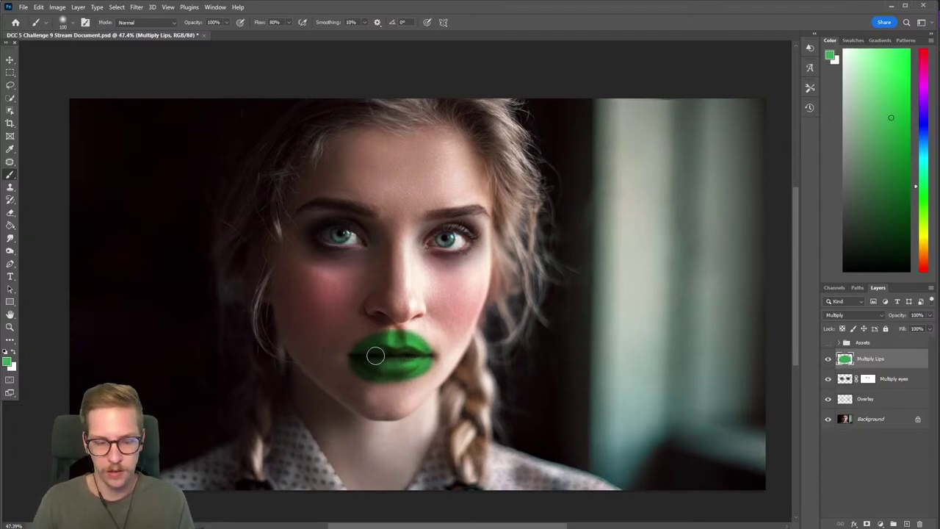
# Clear the test paint from the layer and repaint the lips green, undoing stray strokes
pyautogui.hotkey('ctrl', 'a')
pyautogui.press('Delete')
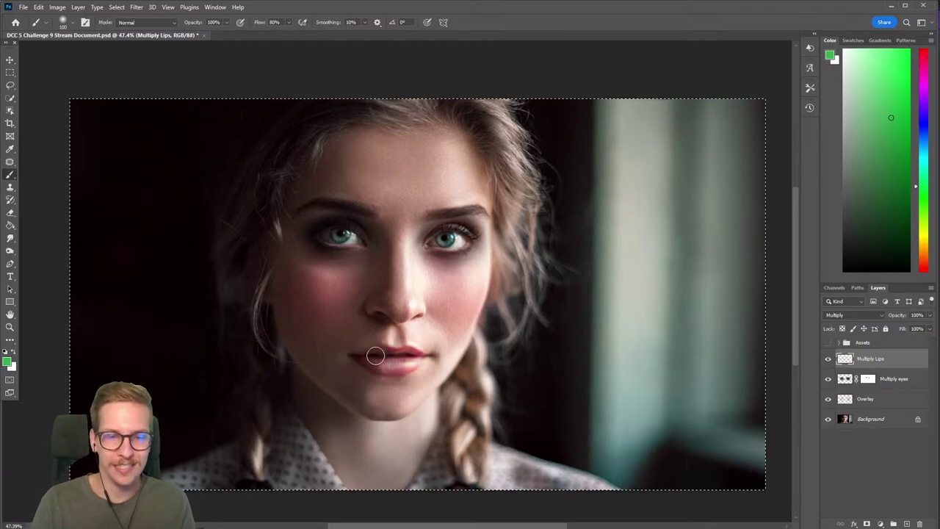
pyautogui.hotkey('ctrl', 'd')
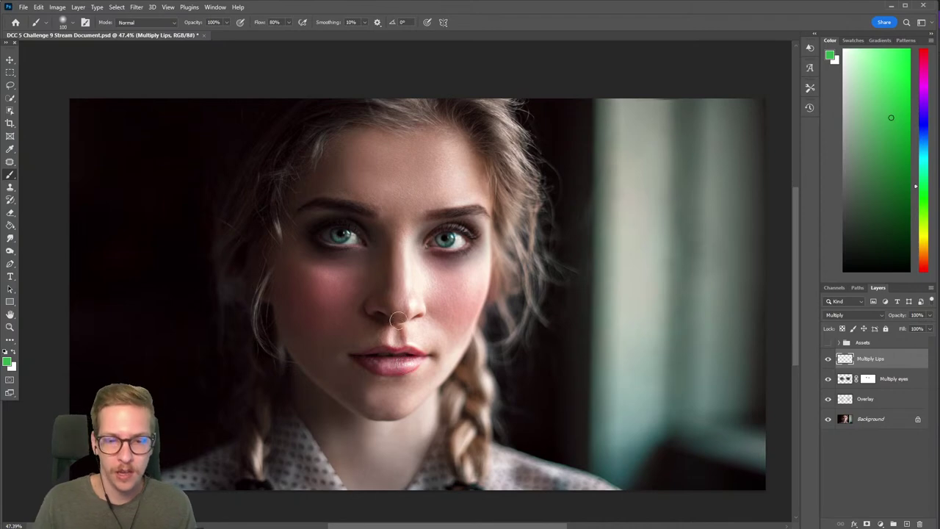
pyautogui.moveTo(380, 363)
pyautogui.mouseDown()
pyautogui.moveTo(363, 363)
pyautogui.moveTo(412, 367)
pyautogui.moveTo(380, 364)
pyautogui.moveTo(393, 373)
pyautogui.moveTo(389, 350)
pyautogui.moveTo(453, 329)
pyautogui.mouseUp()
pyautogui.hotkey('ctrl', 'z')
pyautogui.scroll(3, 419, 384)
pyautogui.hotkey('ctrl', 'z')
pyautogui.moveTo(279, 270)
pyautogui.mouseDown()
pyautogui.moveTo(365, 247)
pyautogui.moveTo(437, 242)
pyautogui.moveTo(461, 252)
pyautogui.moveTo(441, 248)
pyautogui.moveTo(453, 292)
pyautogui.moveTo(435, 304)
pyautogui.moveTo(391, 316)
pyautogui.moveTo(325, 296)
pyautogui.moveTo(323, 304)
pyautogui.mouseUp()
# Toggle the lip layer to compare, then erase stray green around the lips
pyautogui.click(828, 359)
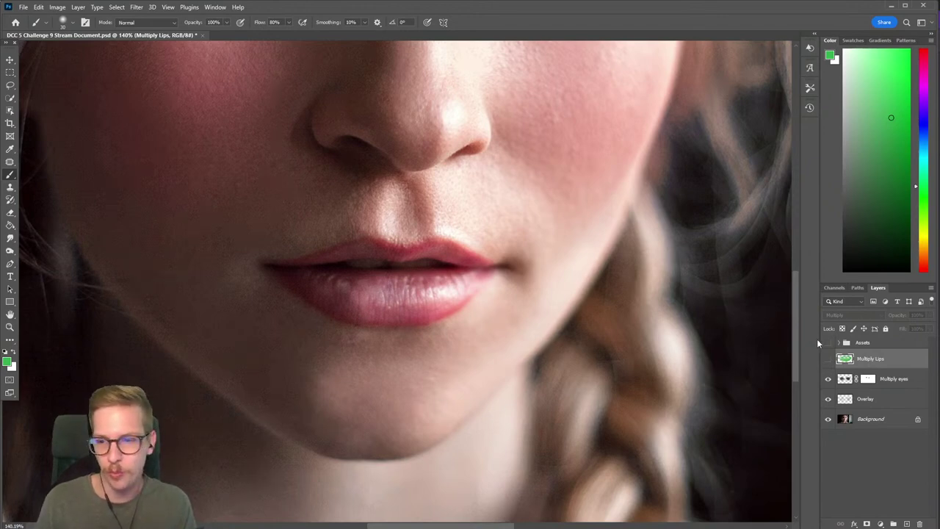
pyautogui.click(827, 359)
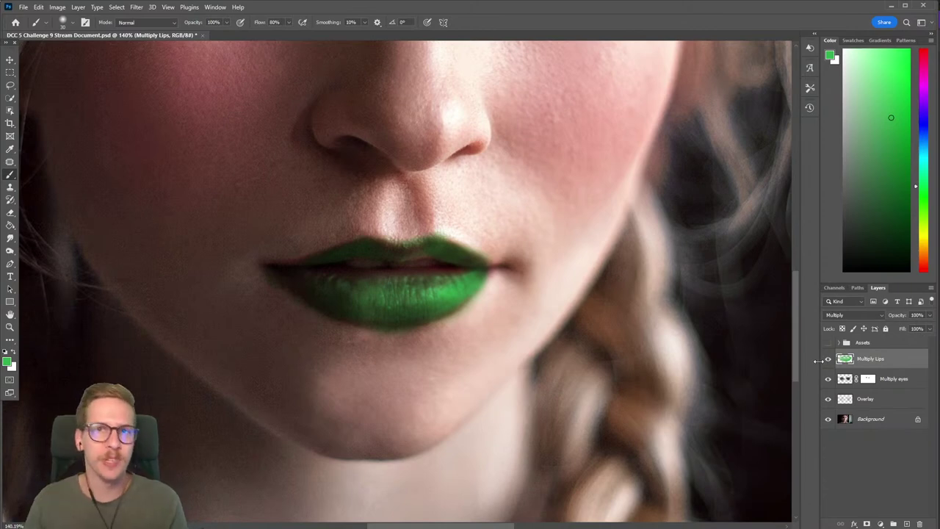
pyautogui.press('e')
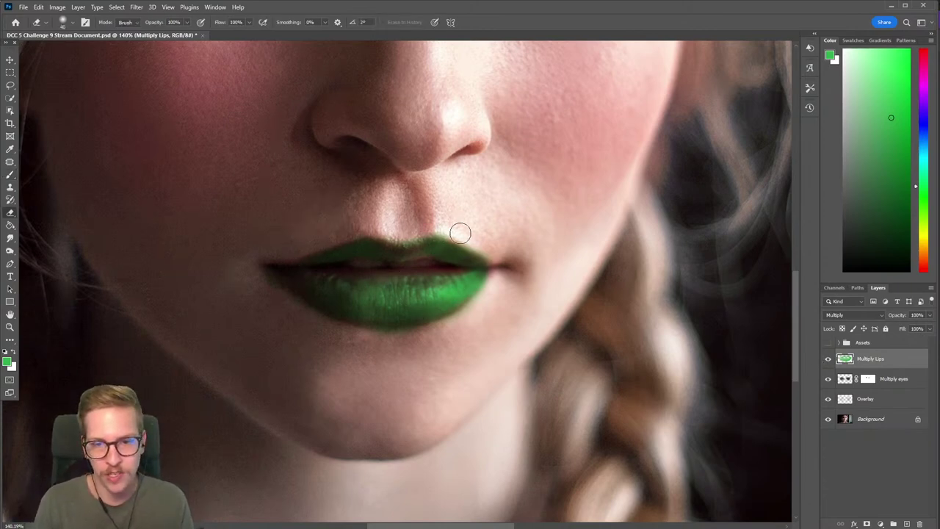
pyautogui.press('b')
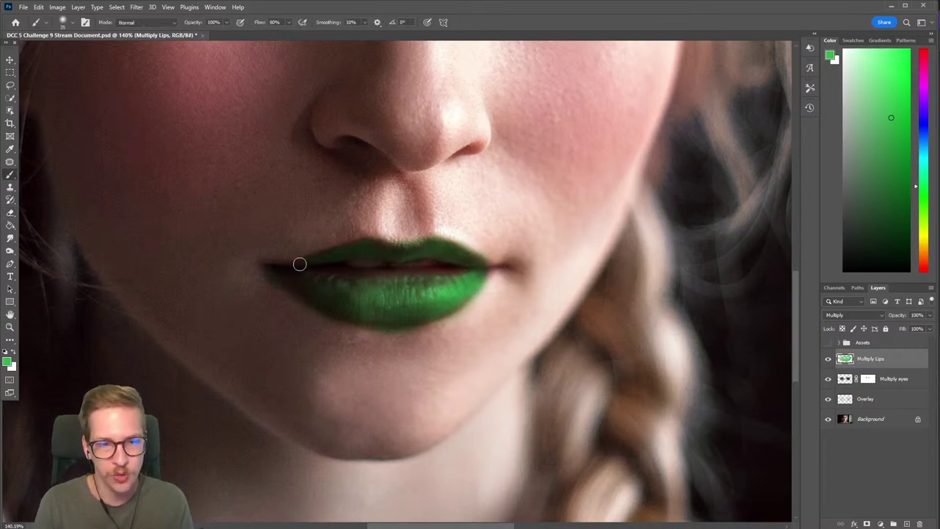
pyautogui.press('e')
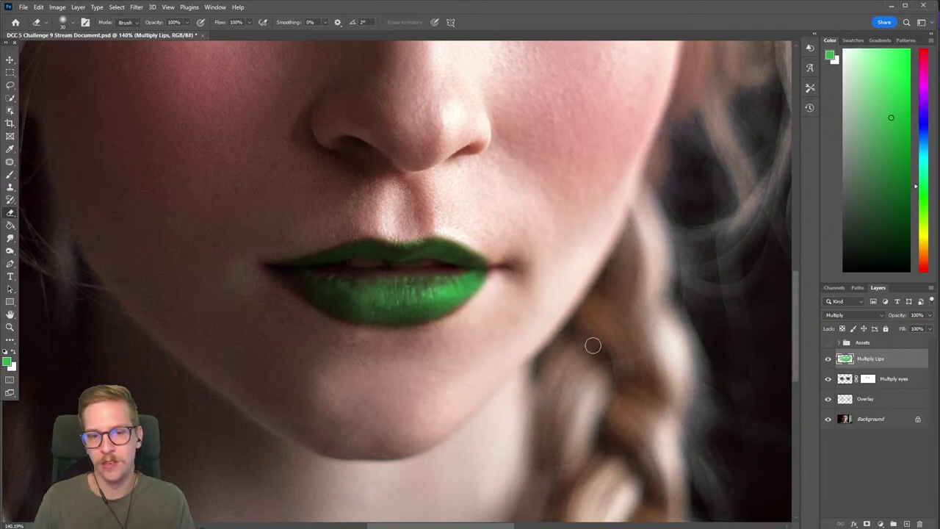
pyautogui.press('b')
pyautogui.scroll(-3, 472, 319)
# Lower the Multiply Lips layer's opacity to 87%
pyautogui.scroll(-5, 472, 319)
pyautogui.hscroll(2, 465, 328)
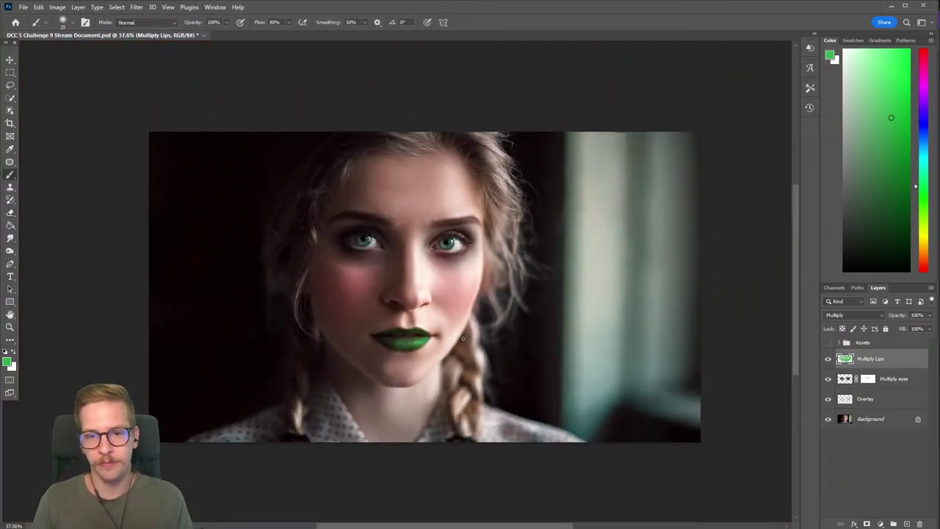
pyautogui.scroll(1, 547, 309)
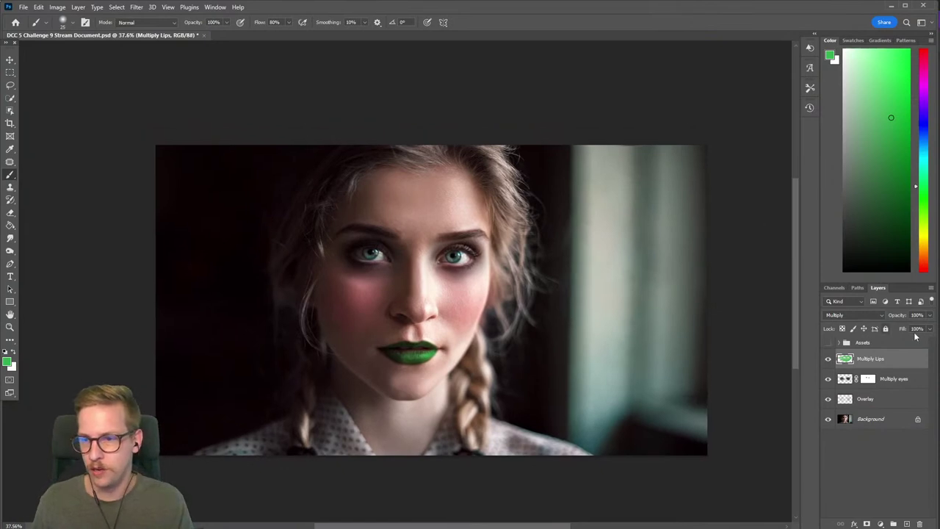
pyautogui.click(930, 315)
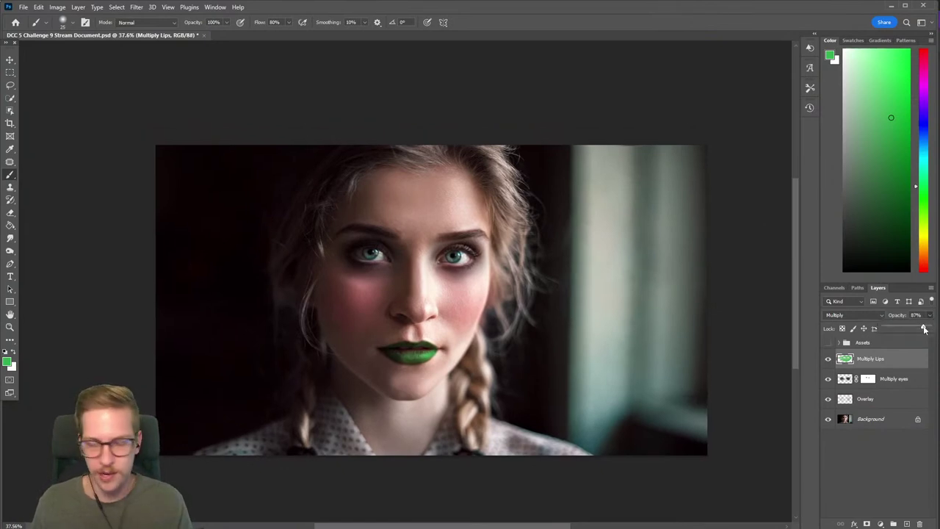
pyautogui.click(873, 359)
# Group the lips, Multiply eyes and Overlay layers into a Makeup group and hide it
pyautogui.keyDown('shift'); pyautogui.click(889, 401); pyautogui.keyUp('shift')
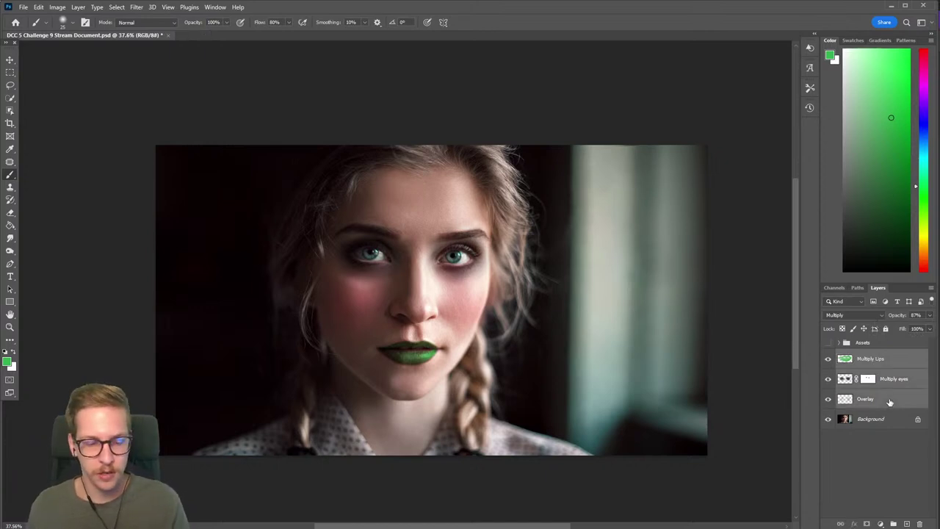
pyautogui.hotkey('ctrl', 'g')
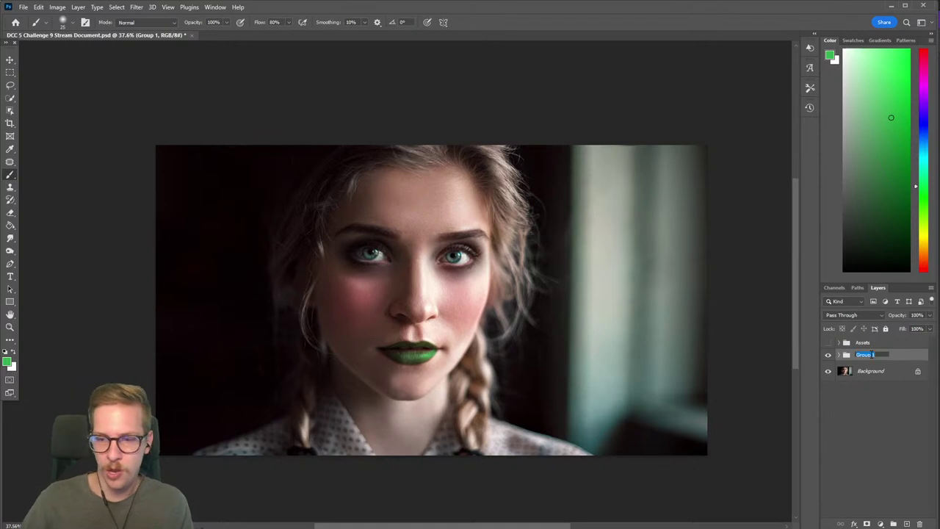
pyautogui.write('Makeup')
pyautogui.press('Return')
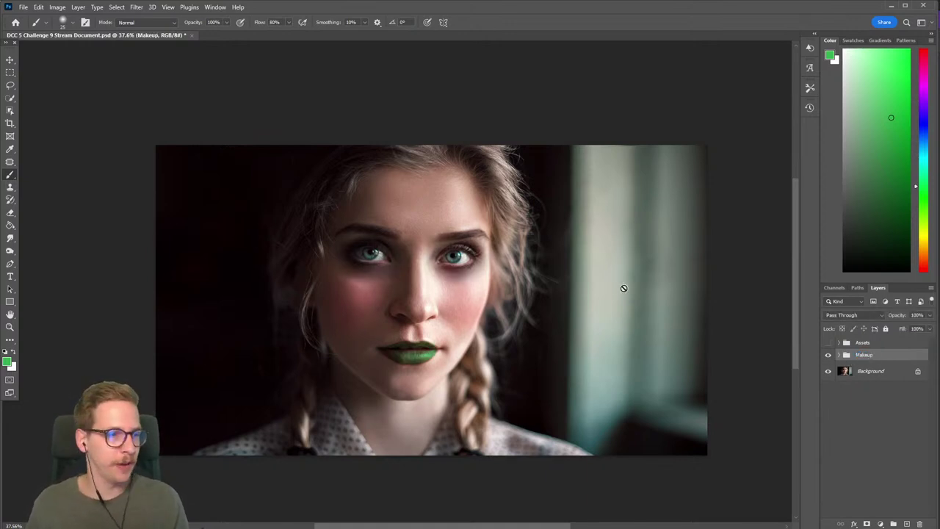
pyautogui.scroll(2, 508, 300)
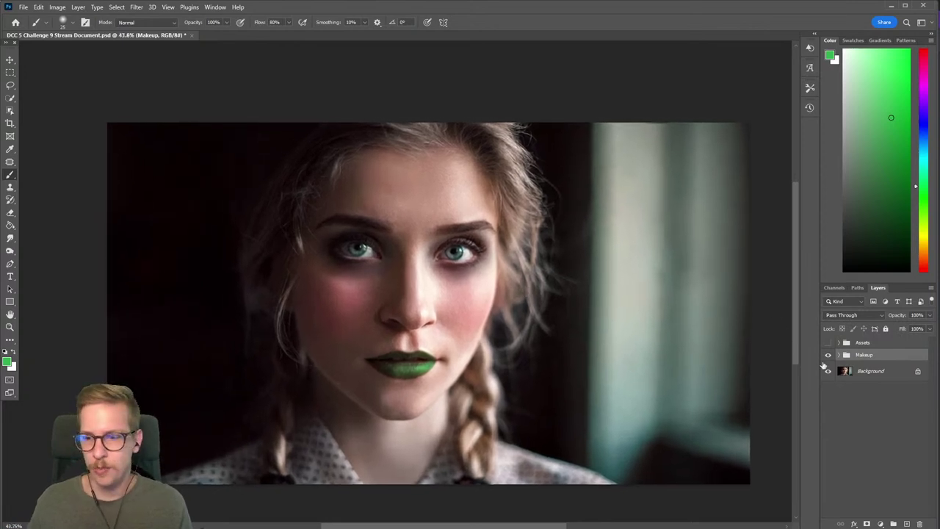
pyautogui.click(828, 355)
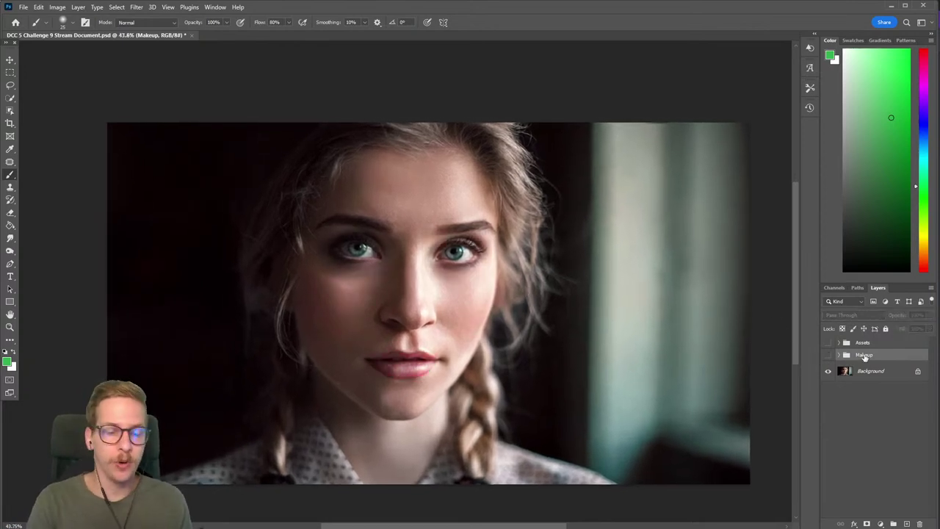
# Add a new Layer 3 and paint a large white glow over the face
pyautogui.hotkey('ctrl', 'shift', 'n')
pyautogui.press('Return')
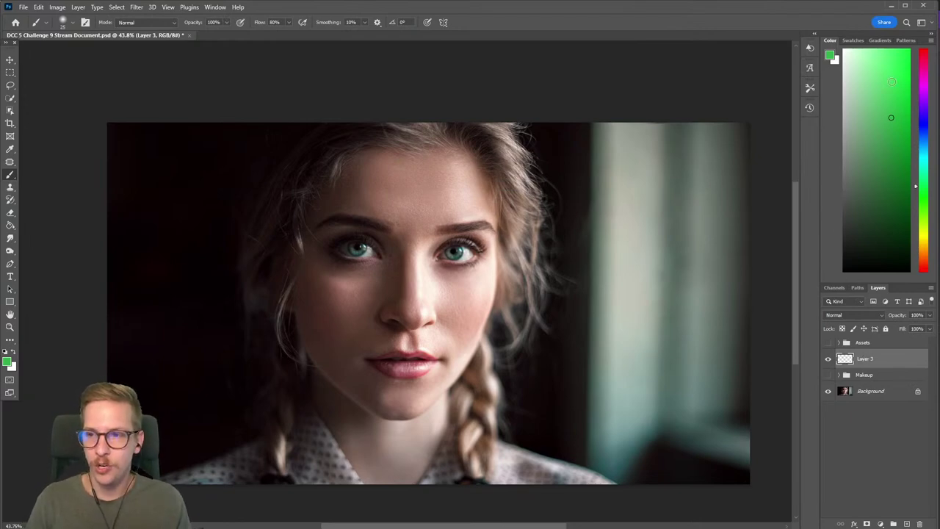
pyautogui.click(843, 51)
pyautogui.moveTo(435, 209)
pyautogui.mouseDown()
pyautogui.moveTo(393, 216)
pyautogui.moveTo(432, 277)
pyautogui.mouseUp()
# Try Layer 3 in Darken, Lighten, Soft Light and other blend modes
pyautogui.click(856, 314)
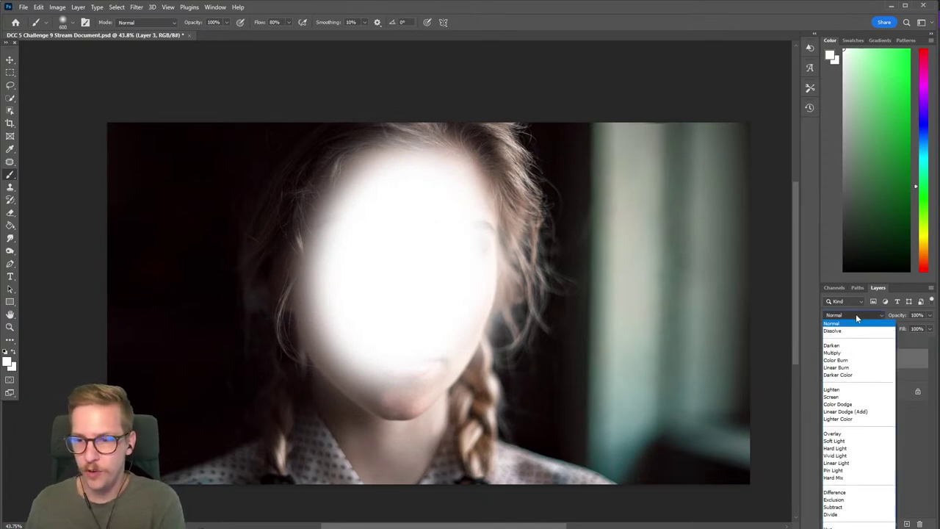
pyautogui.click(844, 336)
pyautogui.press('Down')
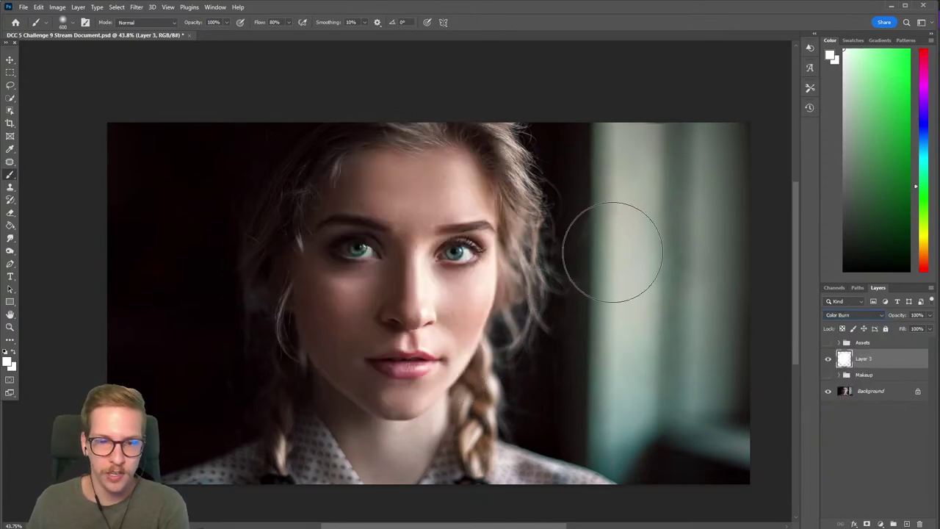
pyautogui.press('Down')
pyautogui.press('Down')
pyautogui.press('Down')
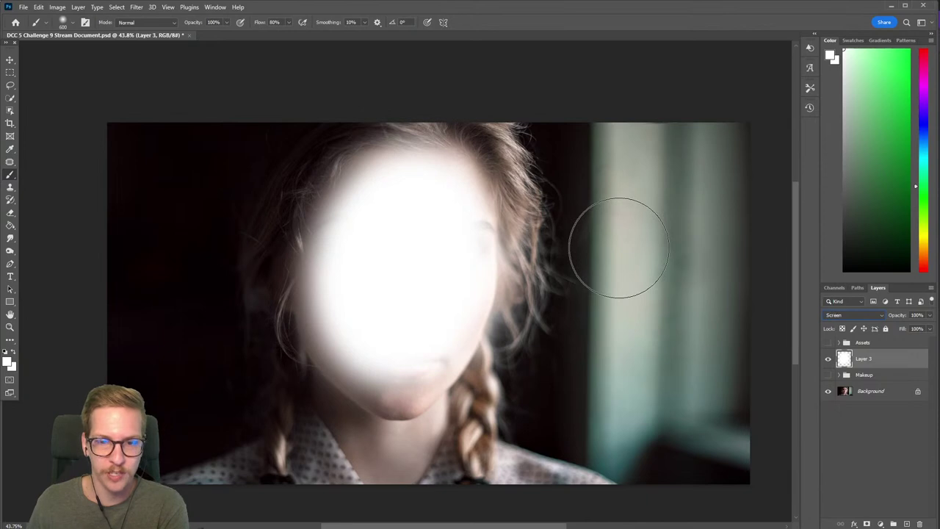
pyautogui.press('Down')
pyautogui.press('Down')
pyautogui.press('Down')
pyautogui.press('Up')
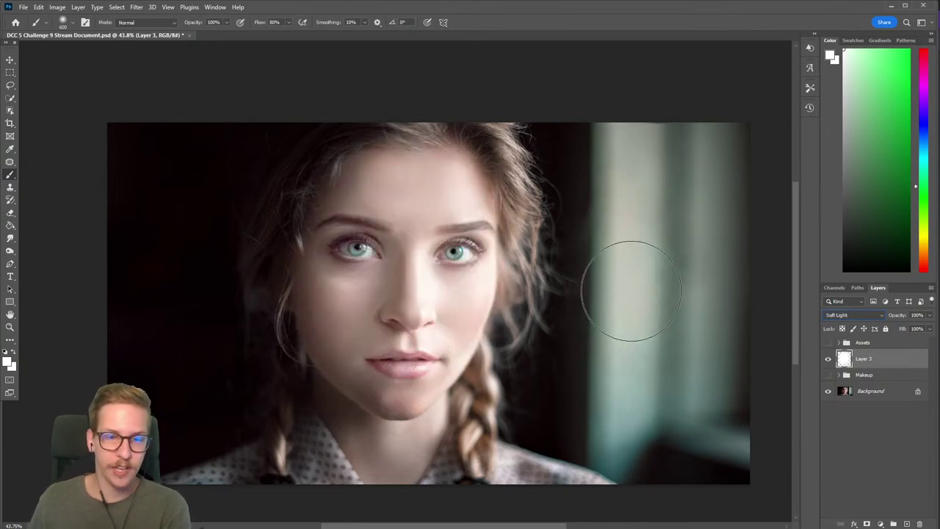
pyautogui.press('Down')
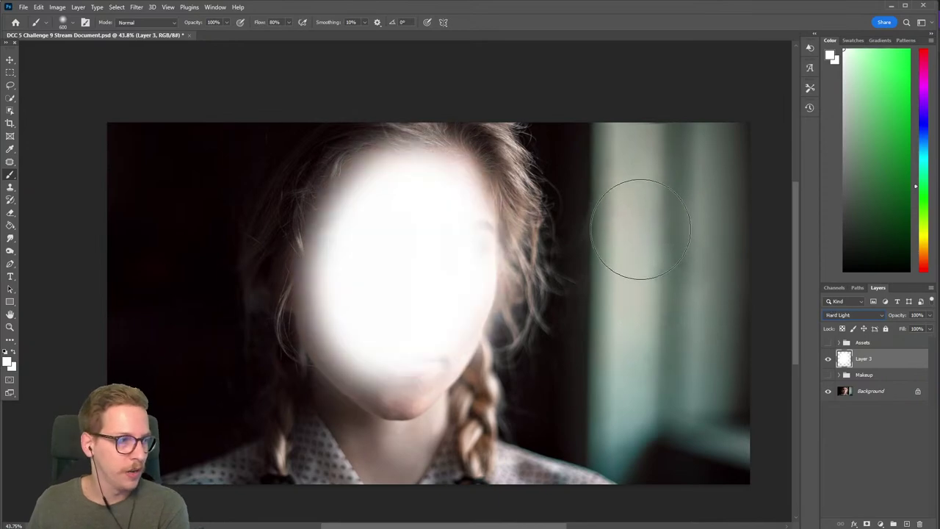
pyautogui.press('Down')
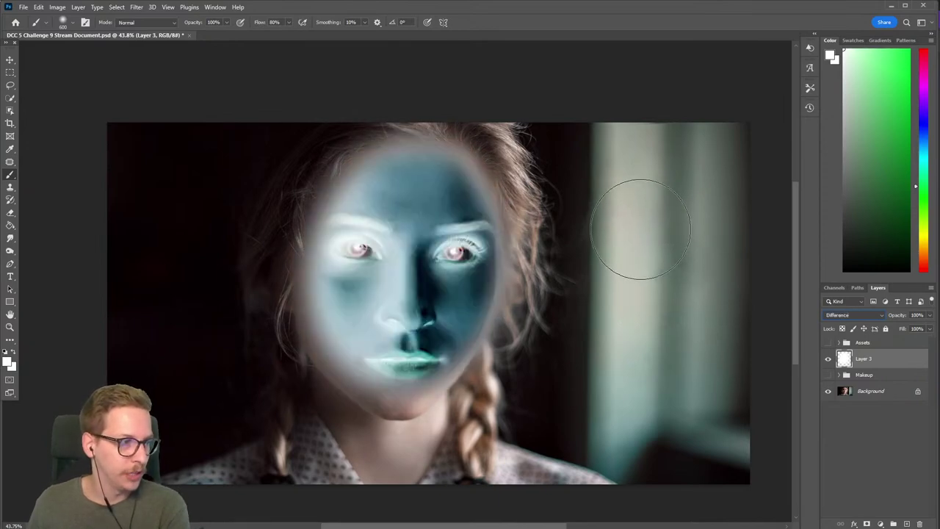
pyautogui.press('Down')
pyautogui.press('Down')
pyautogui.press('Down')
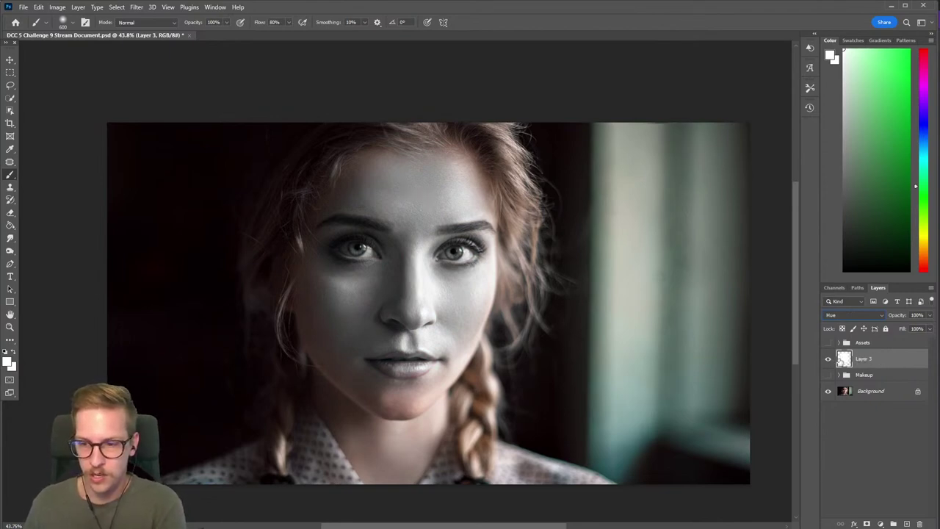
# Delete the white face layer and return to the Brush tool
pyautogui.click(11, 162)
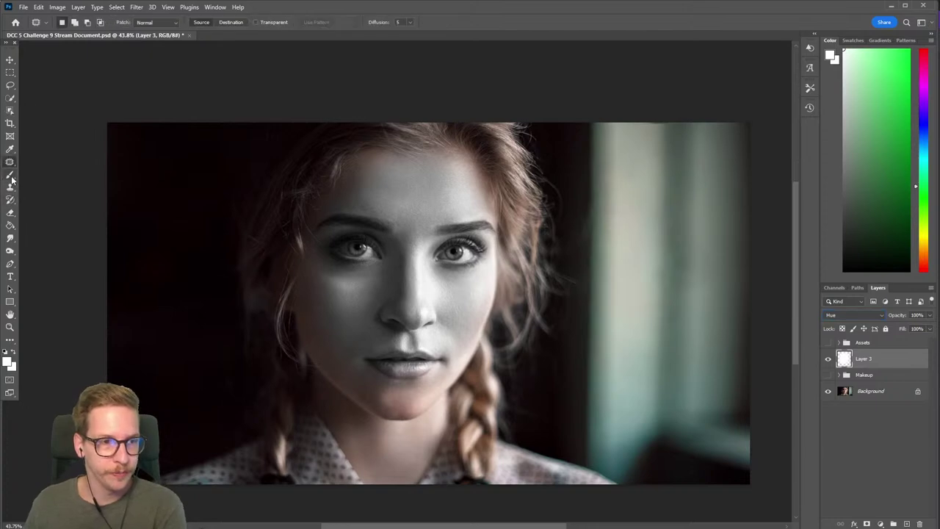
pyautogui.click(11, 175)
pyautogui.press('Delete')
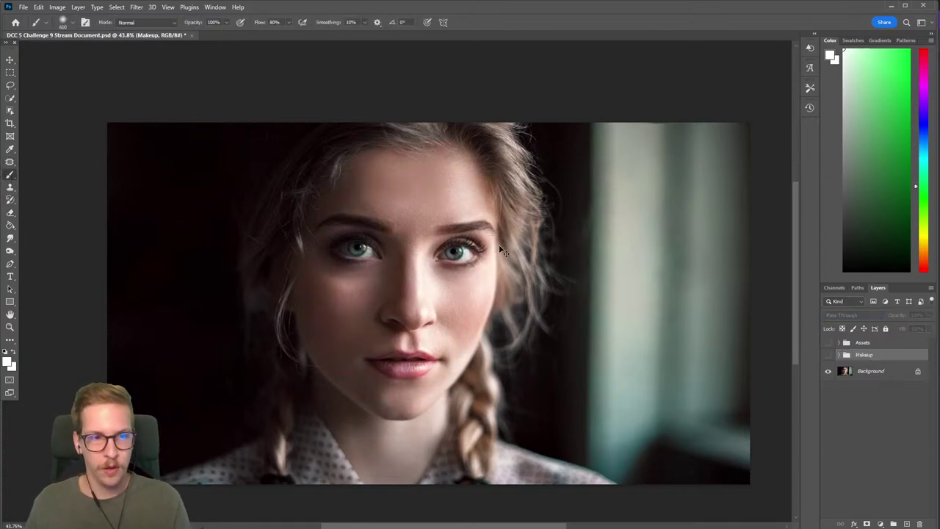
pyautogui.click(79, 8)
pyautogui.moveTo(108, 136)
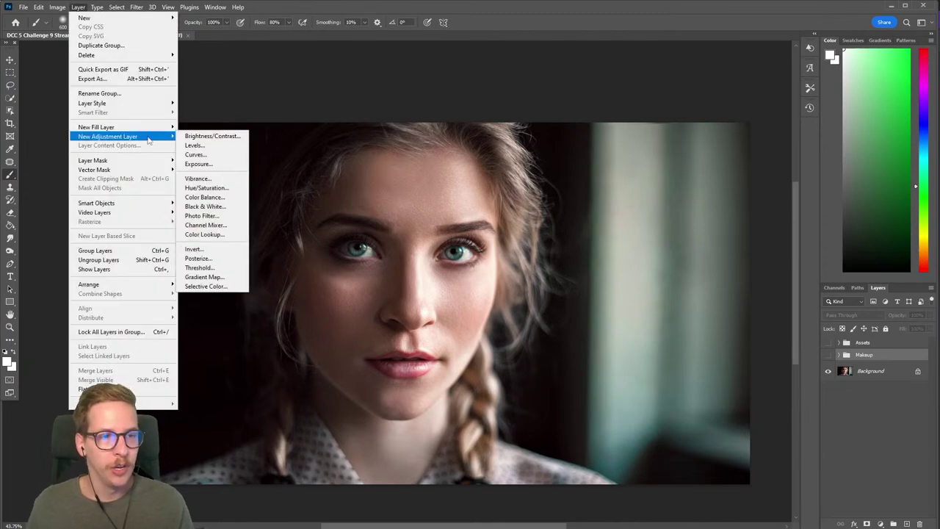
# Add a Black & White adjustment layer, tuning Reds, Yellows (175), Greens and Cyans for bright skin
pyautogui.click(220, 210)
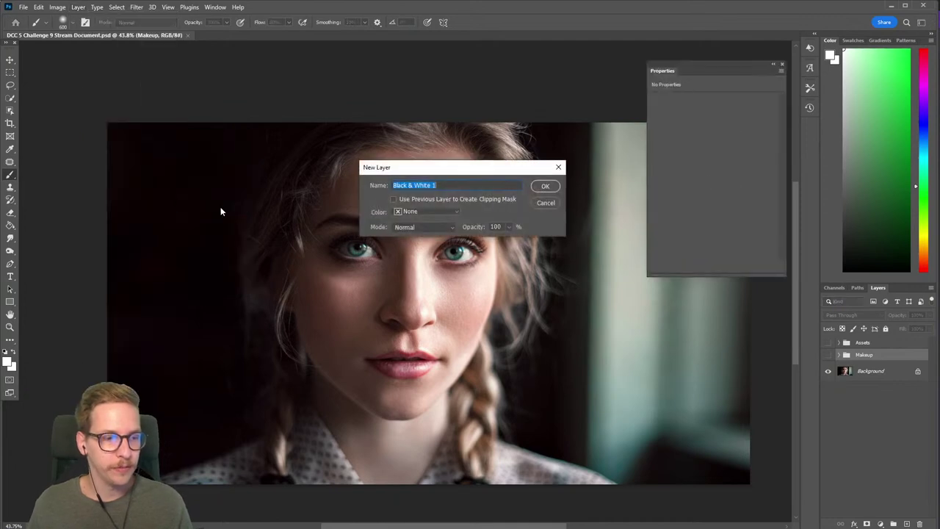
pyautogui.click(538, 187)
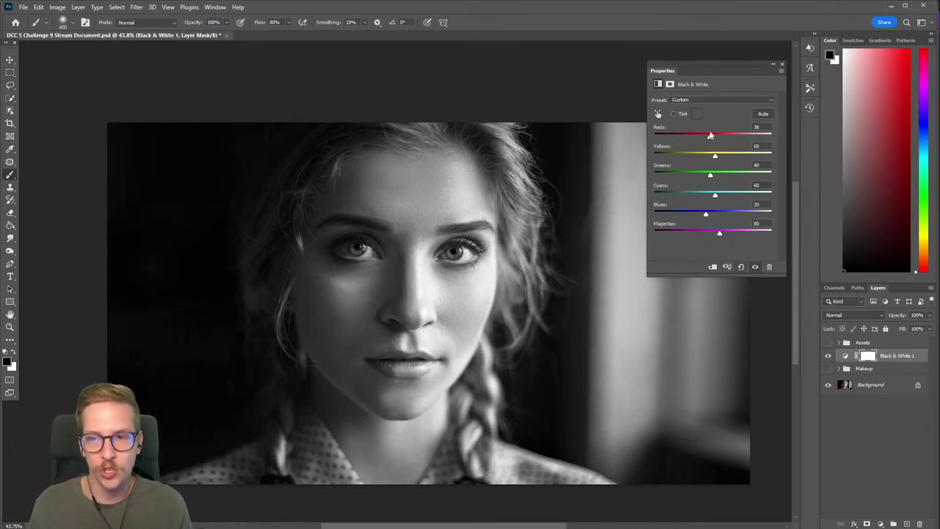
pyautogui.moveTo(710, 138)
pyautogui.mouseDown()
pyautogui.moveTo(735, 138)
pyautogui.moveTo(697, 138)
pyautogui.moveTo(721, 138)
pyautogui.mouseUp()
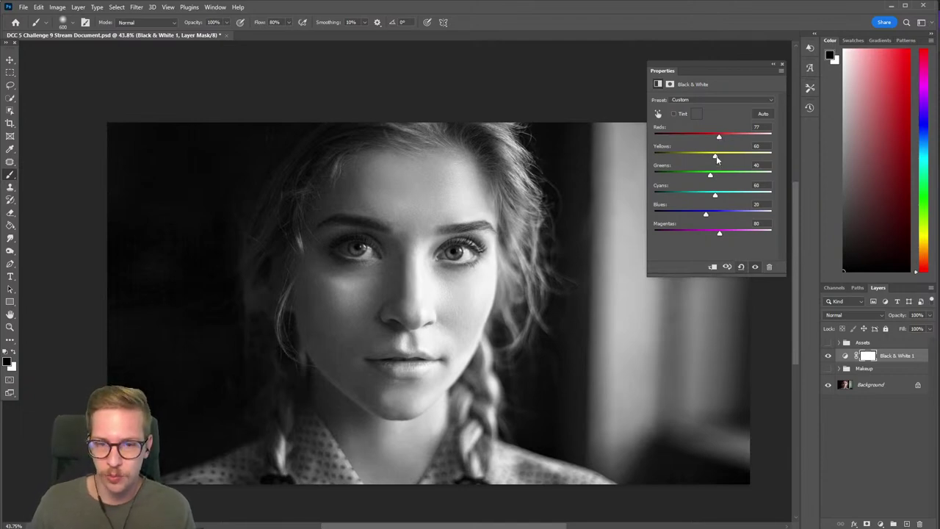
pyautogui.moveTo(717, 159)
pyautogui.mouseDown()
pyautogui.moveTo(706, 160)
pyautogui.moveTo(721, 159)
pyautogui.mouseUp()
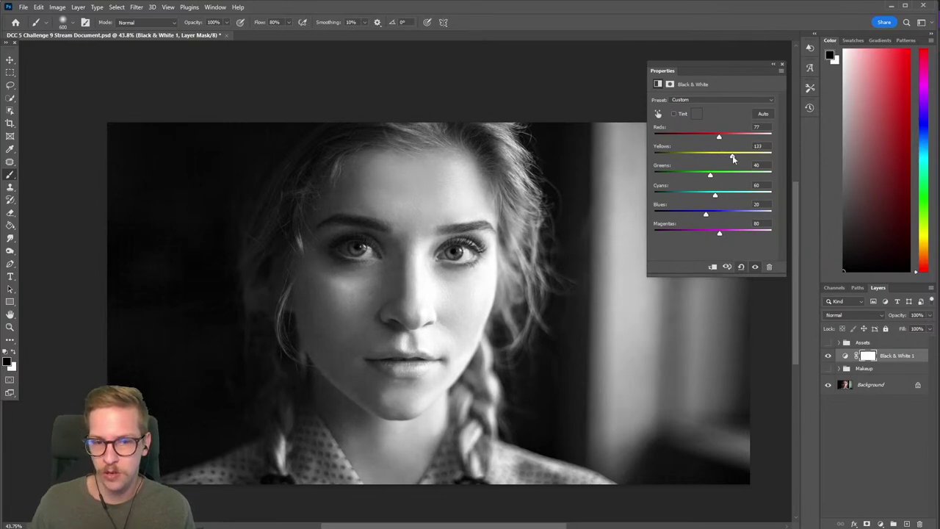
pyautogui.moveTo(727, 158)
pyautogui.mouseDown()
pyautogui.moveTo(783, 152)
pyautogui.moveTo(734, 153)
pyautogui.mouseUp()
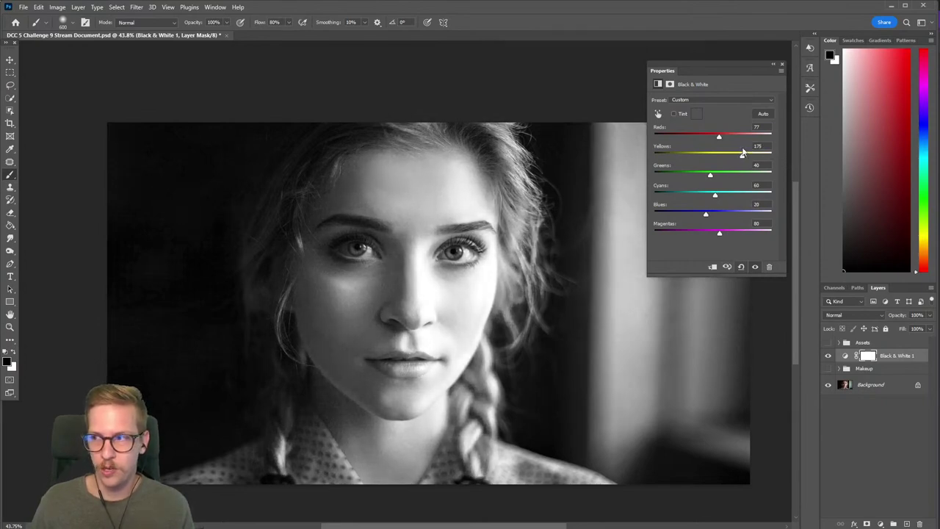
pyautogui.moveTo(742, 152); pyautogui.dragTo(744, 153)
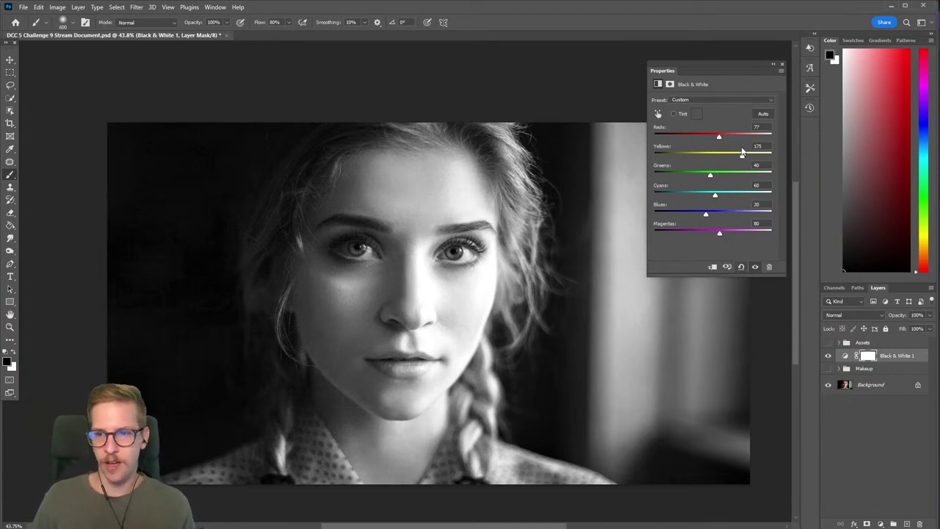
pyautogui.moveTo(713, 176)
pyautogui.mouseDown()
pyautogui.moveTo(730, 178)
pyautogui.moveTo(702, 178)
pyautogui.moveTo(710, 177)
pyautogui.mouseUp()
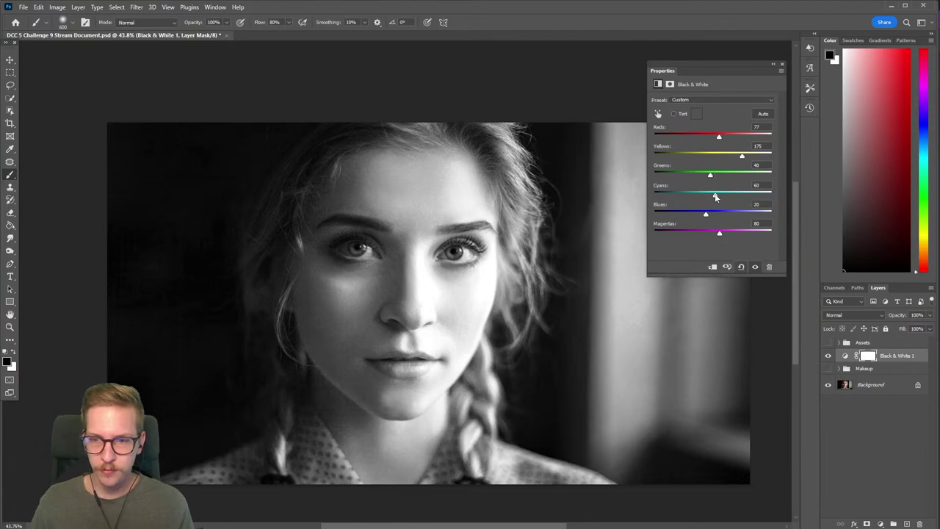
pyautogui.moveTo(716, 197); pyautogui.dragTo(715, 196)
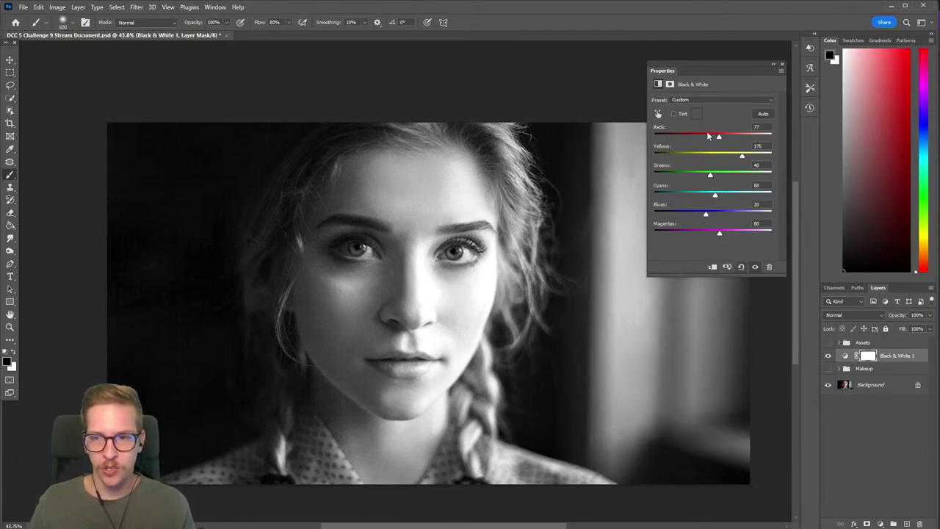
pyautogui.click(827, 355)
# Invert the Black & White mask and paint white over the face skin
pyautogui.click(870, 356)
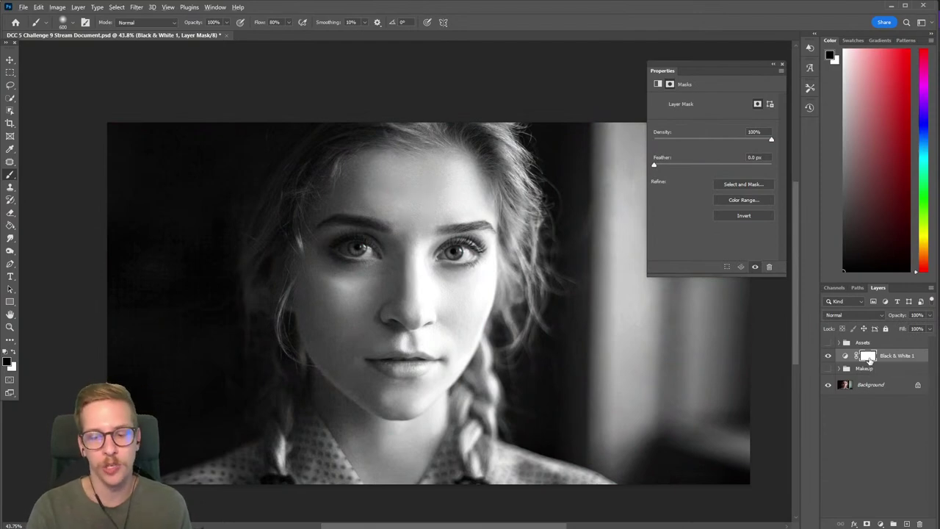
pyautogui.hotkey('ctrl', 'i')
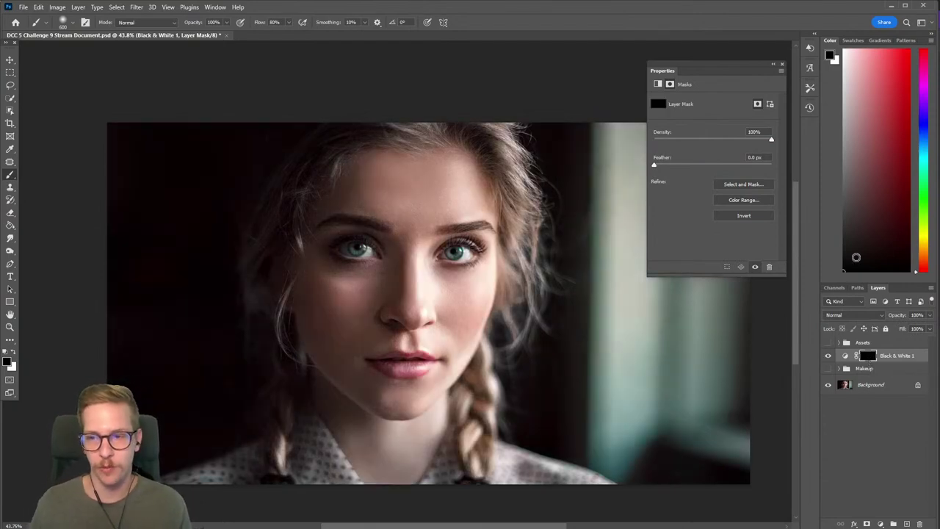
pyautogui.press('x')
pyautogui.moveTo(399, 216)
pyautogui.mouseDown()
pyautogui.moveTo(399, 262)
pyautogui.moveTo(367, 210)
pyautogui.moveTo(463, 192)
pyautogui.moveTo(440, 210)
pyautogui.moveTo(437, 302)
pyautogui.moveTo(367, 345)
pyautogui.moveTo(331, 309)
pyautogui.moveTo(347, 343)
pyautogui.moveTo(403, 362)
pyautogui.moveTo(367, 399)
pyautogui.mouseUp()
pyautogui.press(']')
pyautogui.press('[')
pyautogui.press('[')
pyautogui.press('[')
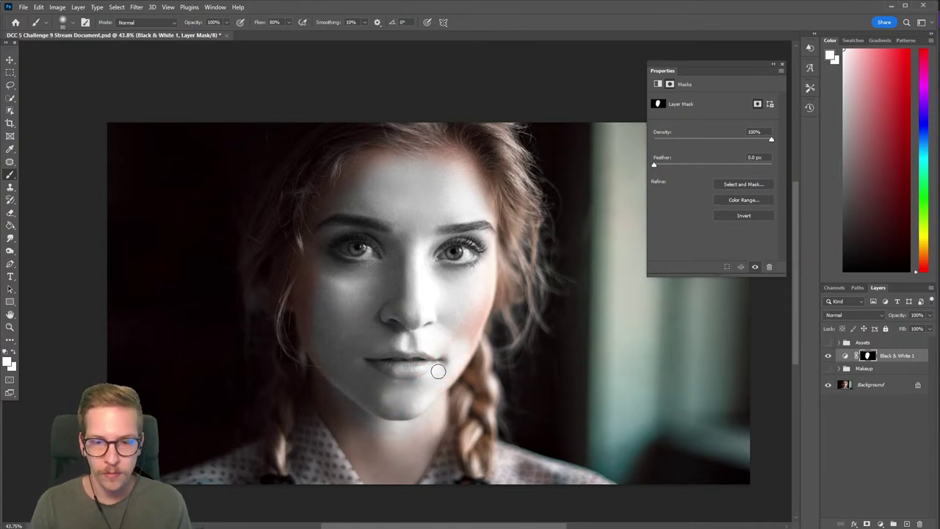
pyautogui.moveTo(443, 370); pyautogui.dragTo(460, 353)
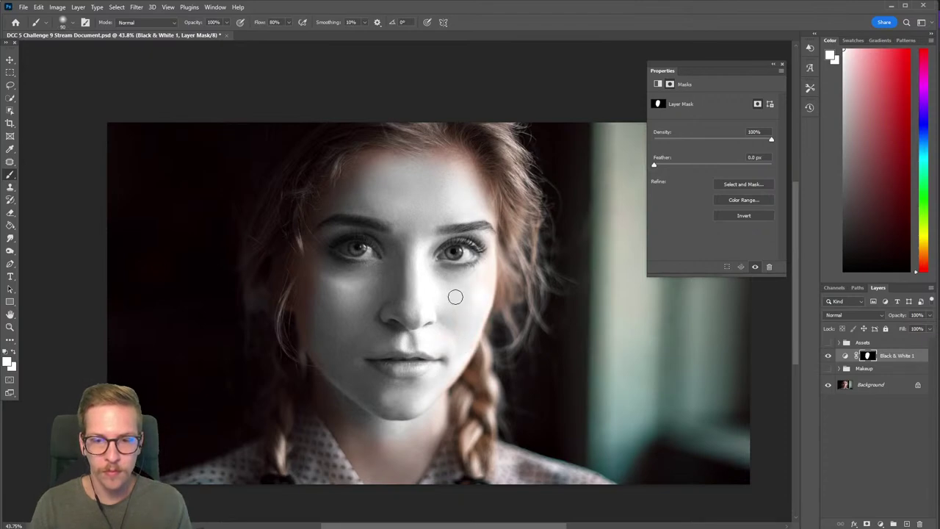
pyautogui.press(']')
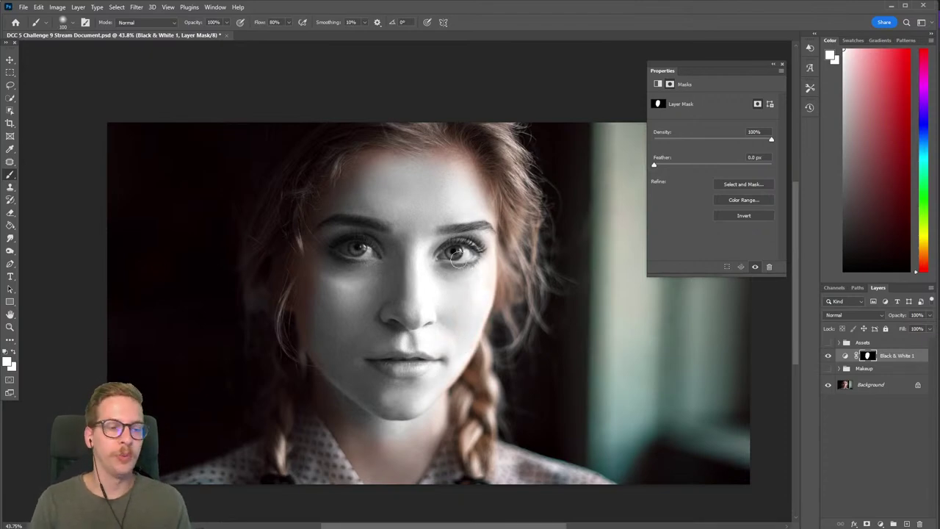
pyautogui.press(']')
pyautogui.press(']')
pyautogui.press(']')
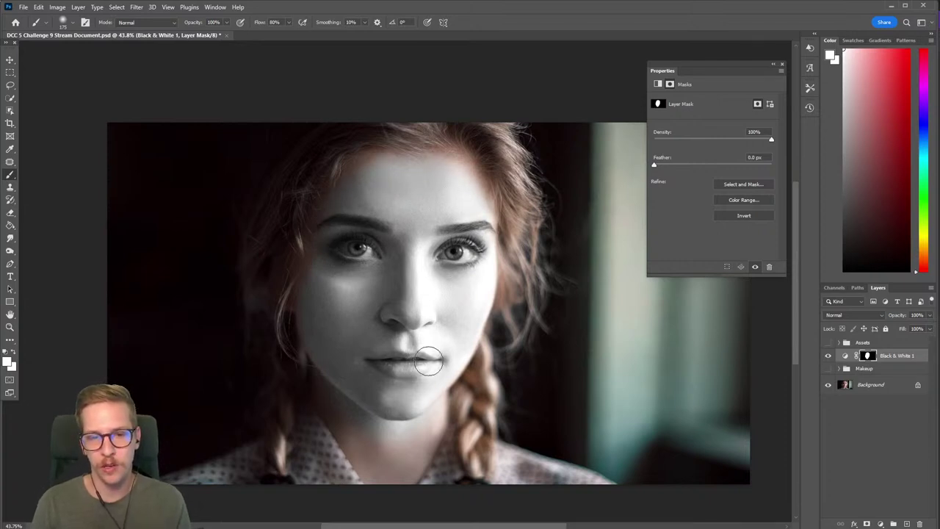
# Paint black on the mask over the lips and both irises to restore their colour
pyautogui.press('x')
pyautogui.press('[')
pyautogui.press('[')
pyautogui.press('[')
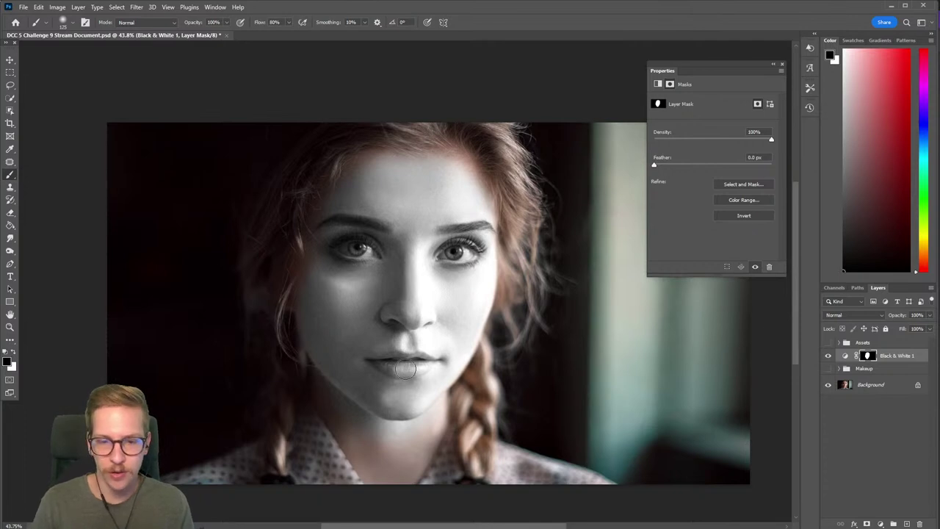
pyautogui.moveTo(376, 361)
pyautogui.mouseDown()
pyautogui.moveTo(414, 374)
pyautogui.moveTo(409, 359)
pyautogui.moveTo(395, 358)
pyautogui.mouseUp()
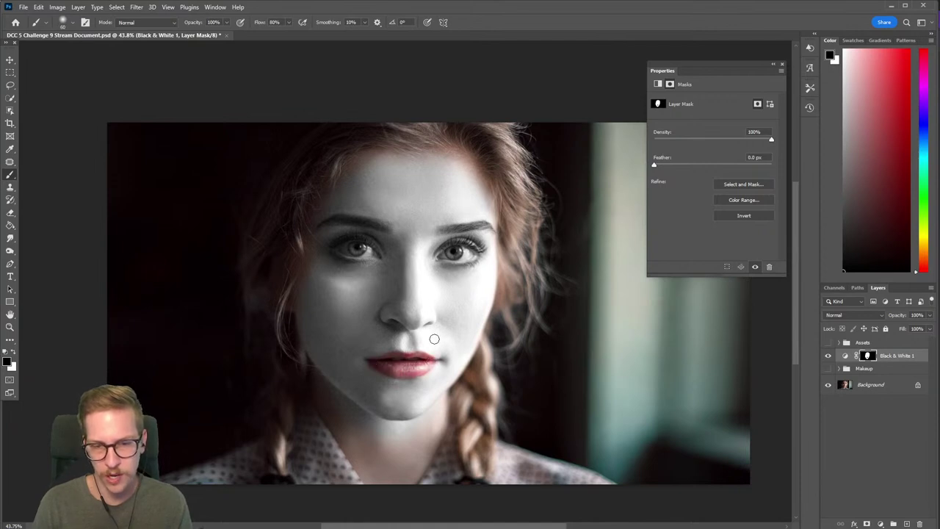
pyautogui.moveTo(455, 253); pyautogui.dragTo(457, 254)
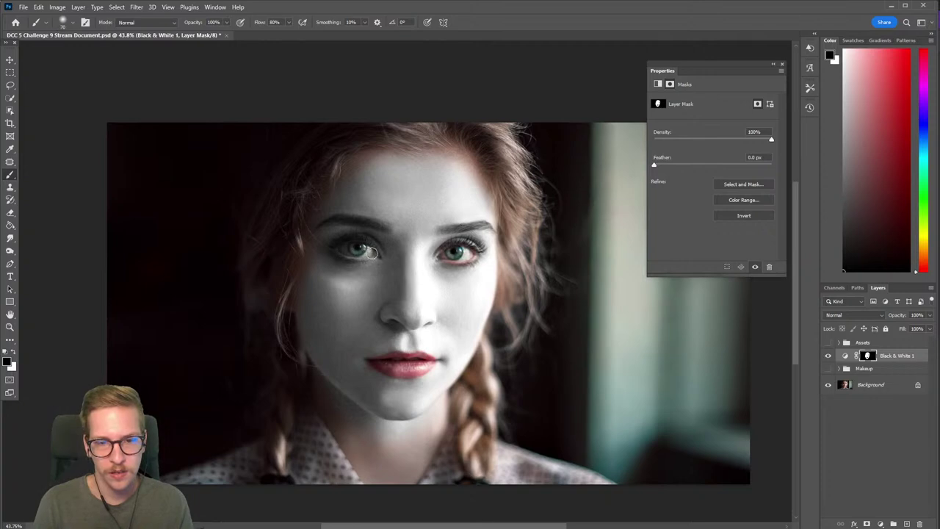
pyautogui.moveTo(353, 250); pyautogui.dragTo(359, 251)
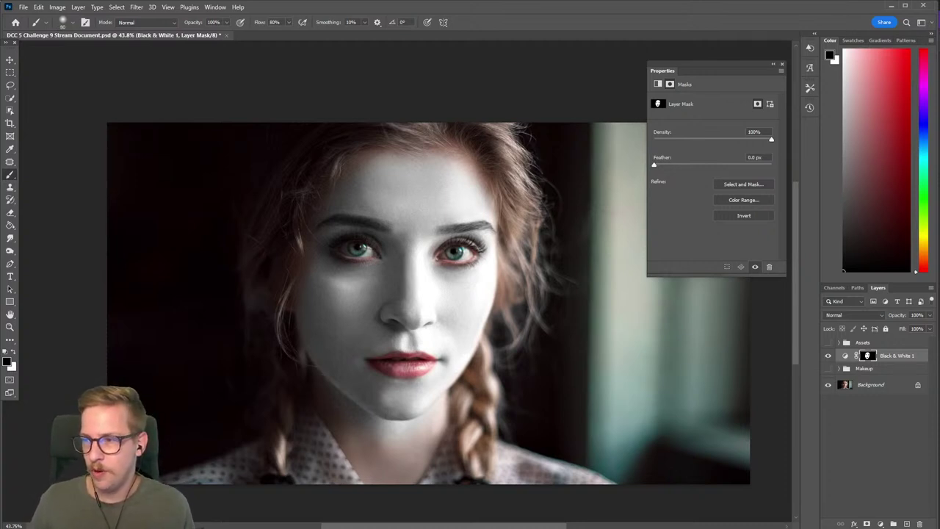
# Set the Black & White 1 layer to 80% opacity and toggle it to compare
pyautogui.click(856, 256)
pyautogui.click(928, 328)
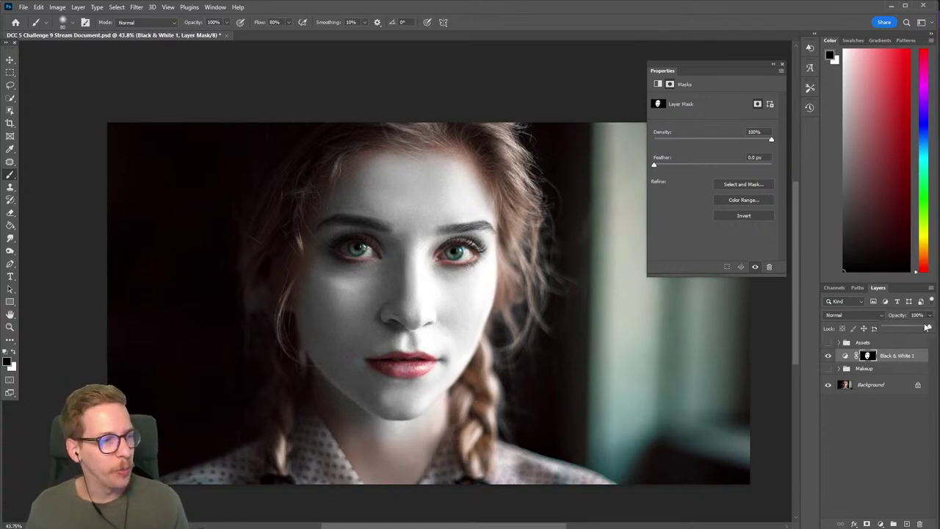
pyautogui.moveTo(928, 327); pyautogui.dragTo(926, 329)
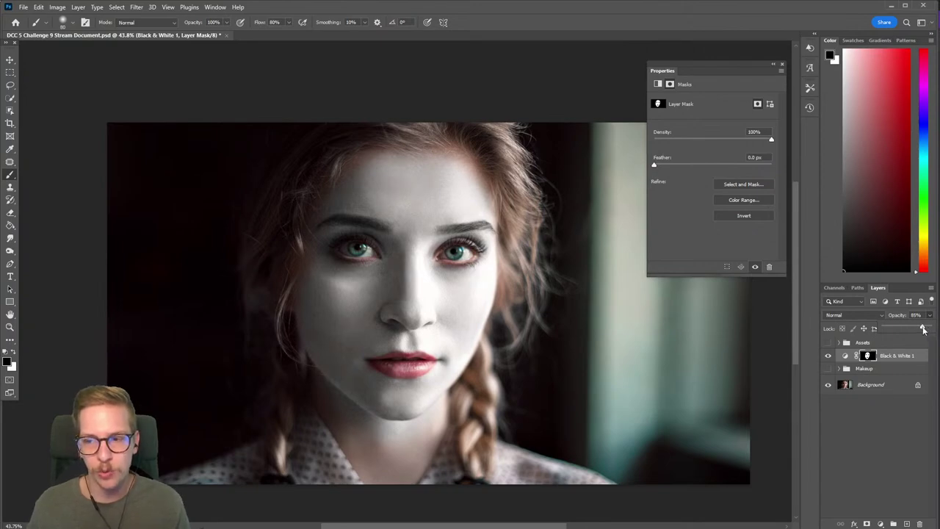
pyautogui.click(828, 356)
pyautogui.click(828, 356)
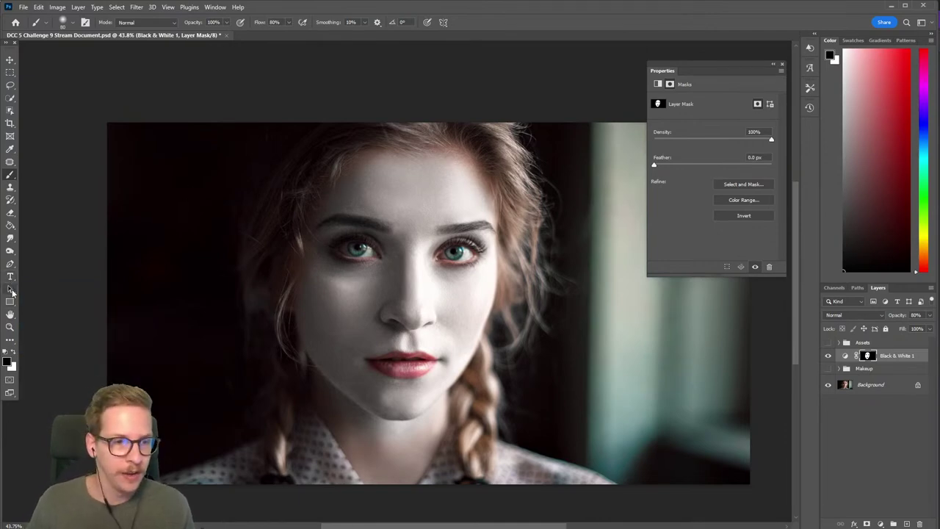
# Switch to the Polygon tool and draw a first trial polygon near the left eye
pyautogui.click(9, 301)
pyautogui.rightClick(11, 308)
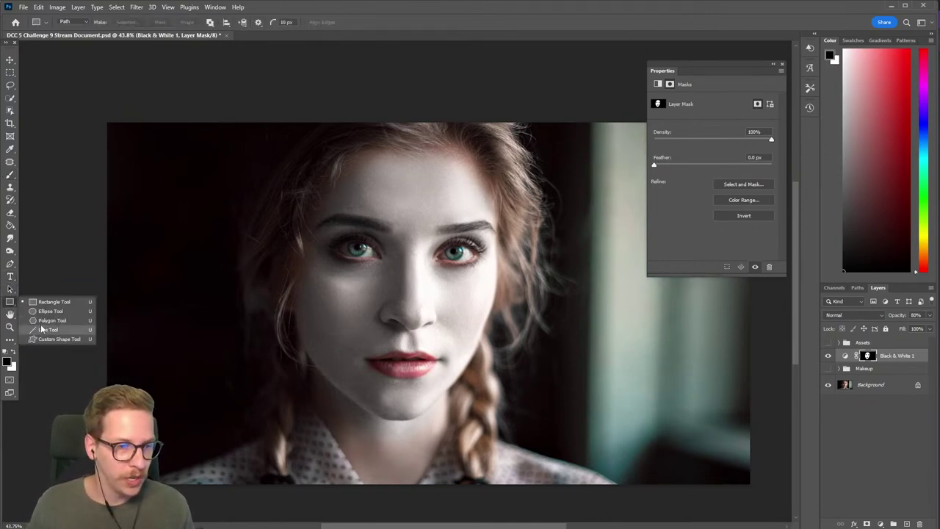
pyautogui.click(42, 322)
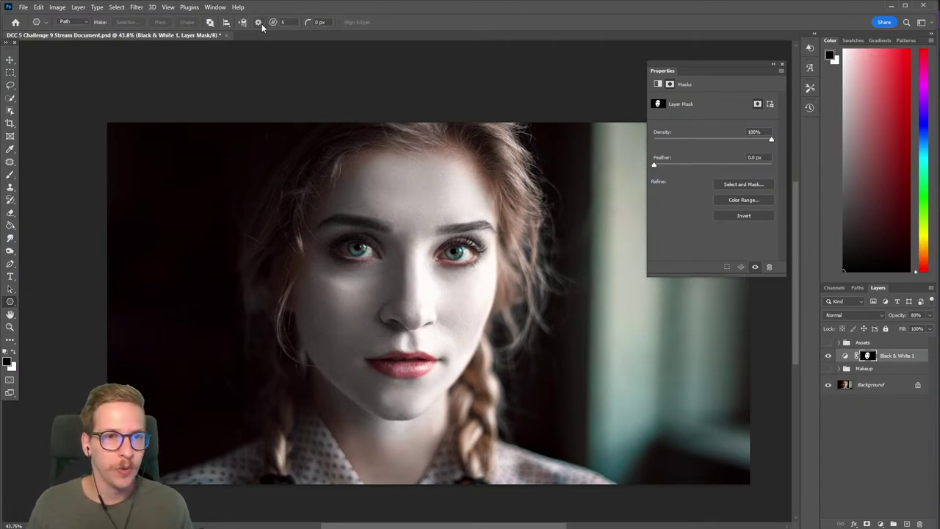
pyautogui.click(259, 22)
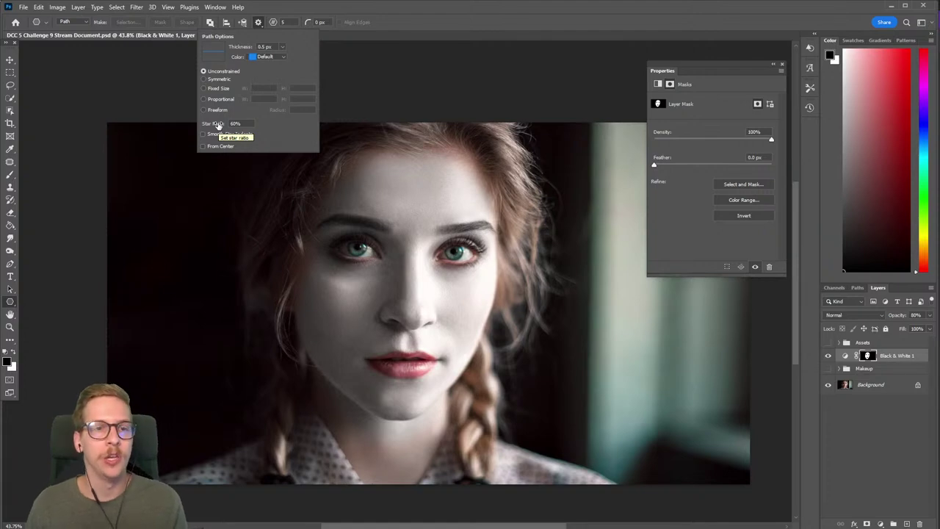
pyautogui.click(297, 10)
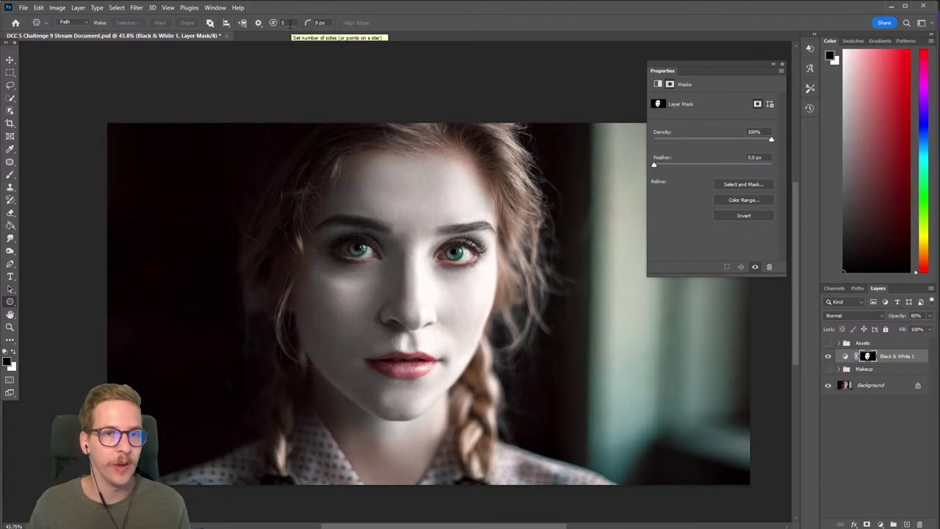
pyautogui.moveTo(367, 250); pyautogui.dragTo(452, 339)
# Experiment with star ratio settings, drawing trial stars and discarding them
pyautogui.click(258, 23)
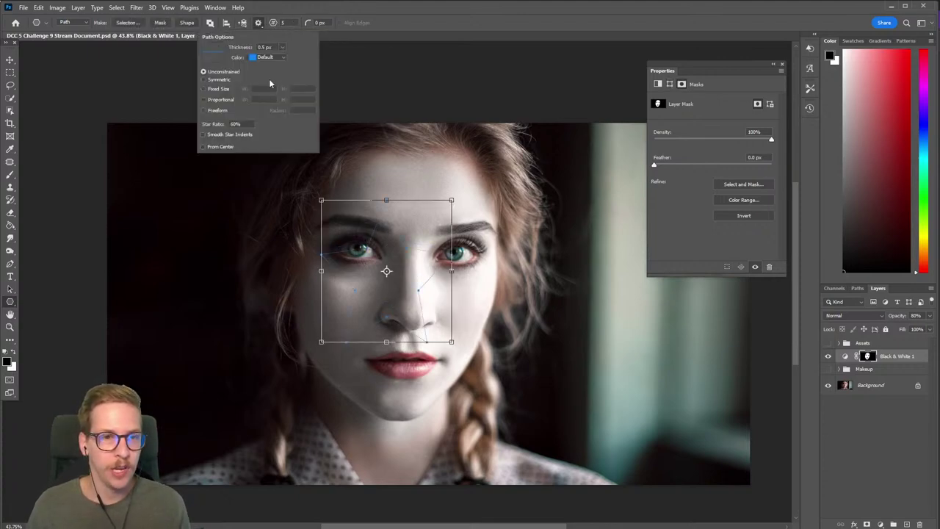
pyautogui.moveTo(225, 124); pyautogui.dragTo(218, 128)
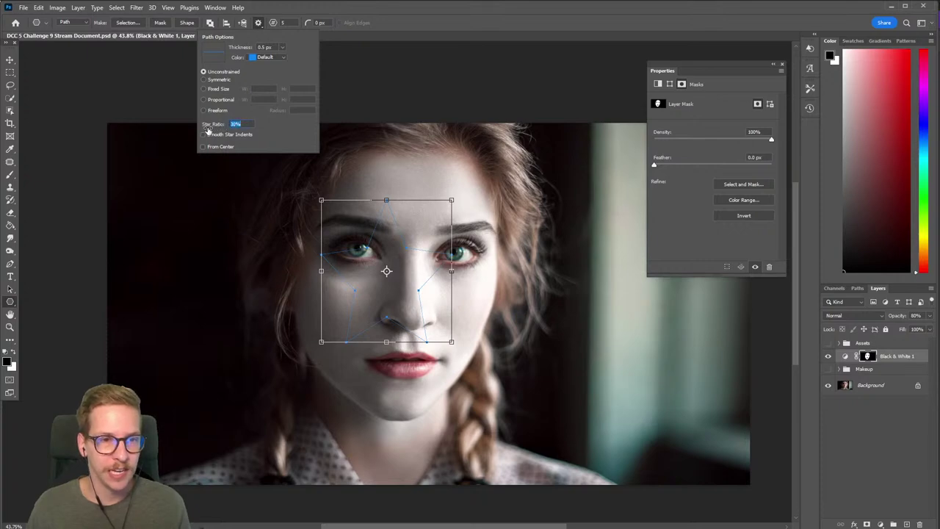
pyautogui.moveTo(205, 201); pyautogui.dragTo(328, 331)
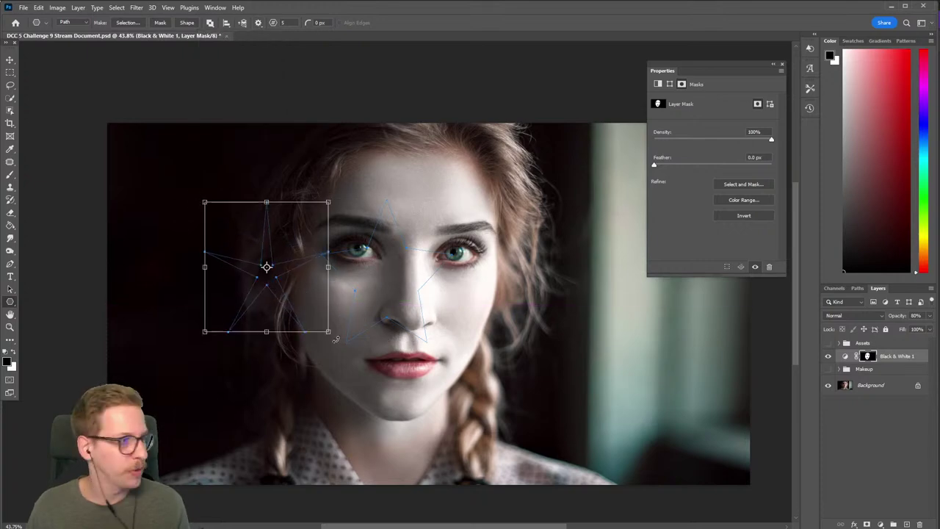
pyautogui.hotkey('ctrl', 'z')
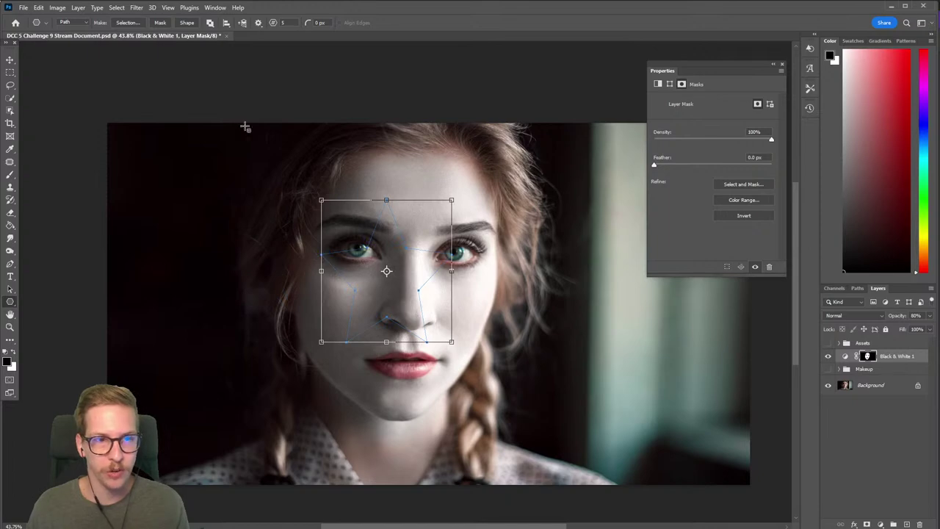
pyautogui.click(258, 23)
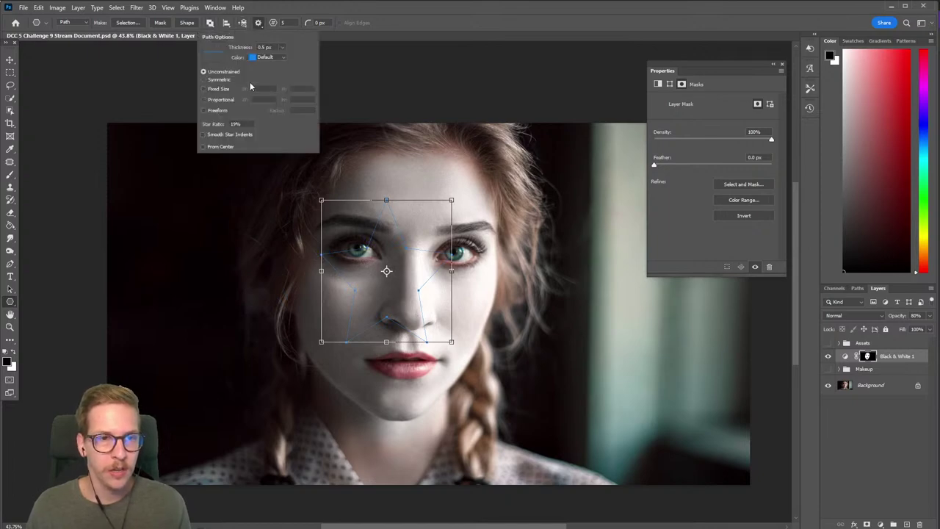
pyautogui.click(235, 123)
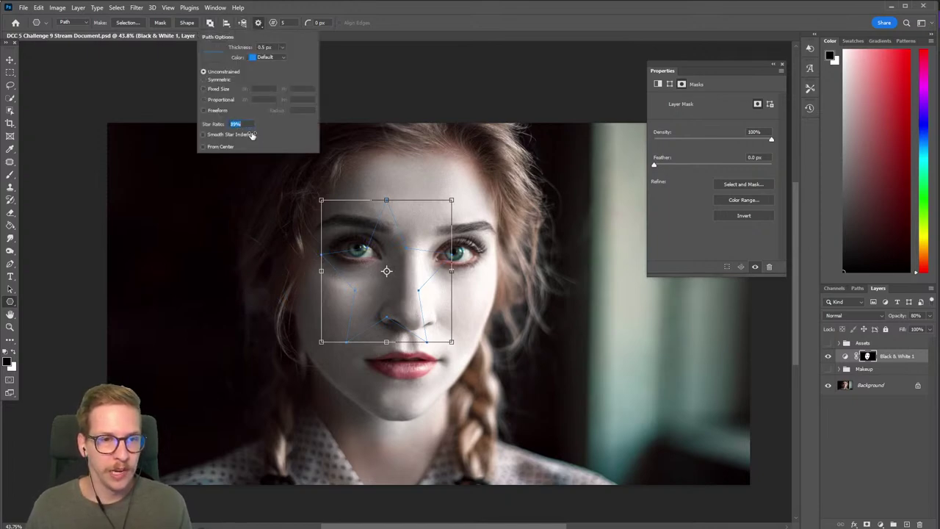
pyautogui.write('84')
pyautogui.moveTo(477, 143); pyautogui.dragTo(616, 307)
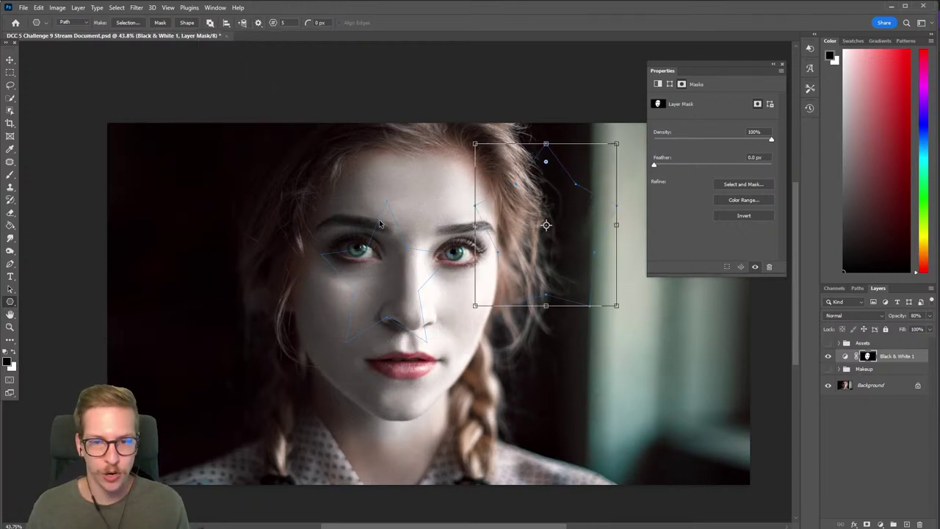
pyautogui.moveTo(617, 307)
pyautogui.mouseDown()
pyautogui.moveTo(505, 259)
pyautogui.moveTo(470, 220)
pyautogui.mouseUp()
pyautogui.press('Escape')
# Set the star ratio to 50% and draw a star sized over the left eye
pyautogui.click(258, 23)
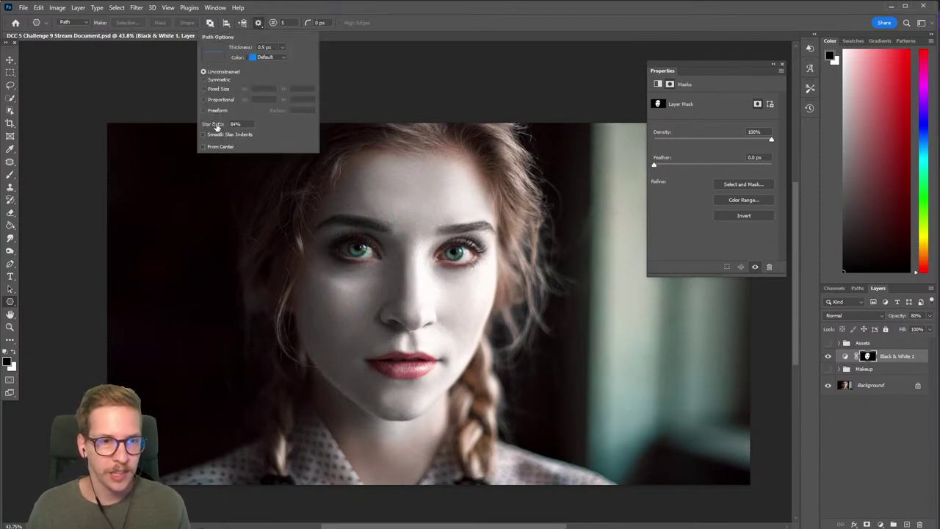
pyautogui.moveTo(215, 127); pyautogui.dragTo(204, 133)
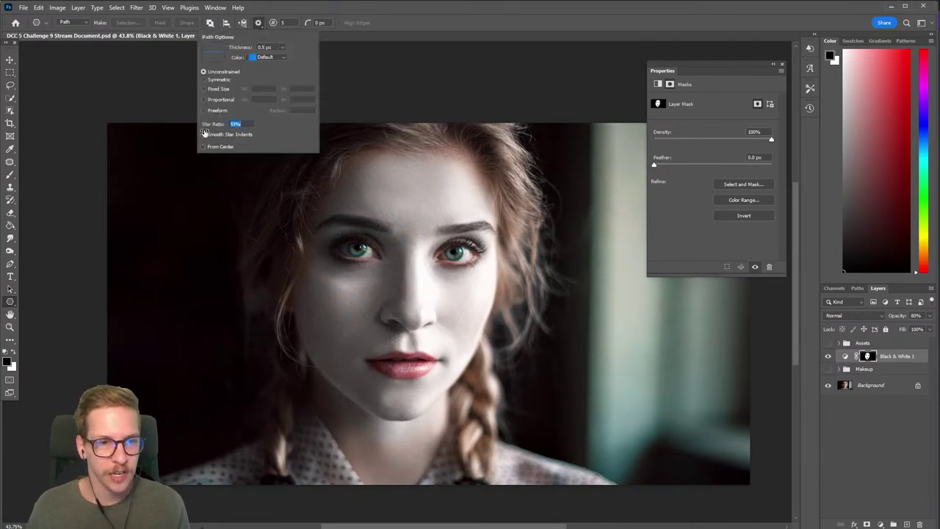
pyautogui.moveTo(309, 202)
pyautogui.mouseDown()
pyautogui.moveTo(413, 314)
pyautogui.moveTo(389, 290)
pyautogui.mouseUp()
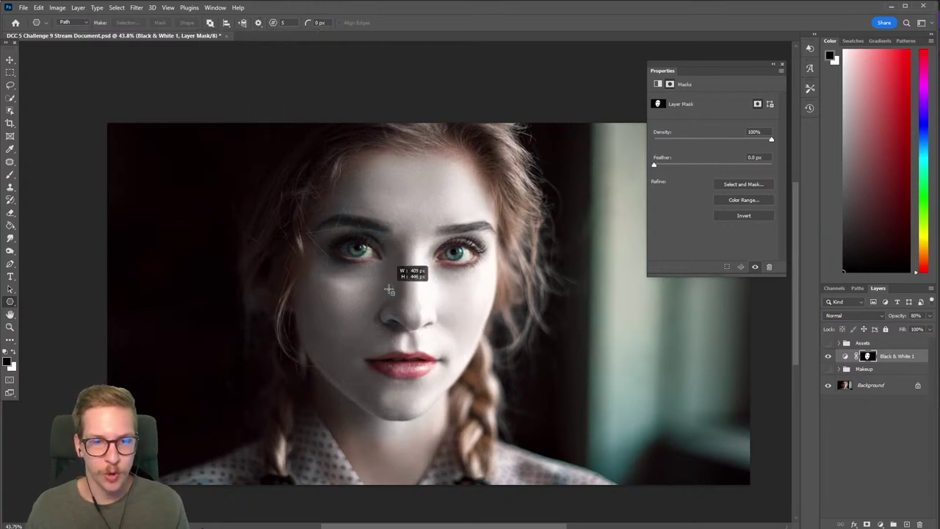
pyautogui.moveTo(389, 290)
pyautogui.mouseDown()
pyautogui.moveTo(464, 386)
pyautogui.moveTo(438, 358)
pyautogui.mouseUp()
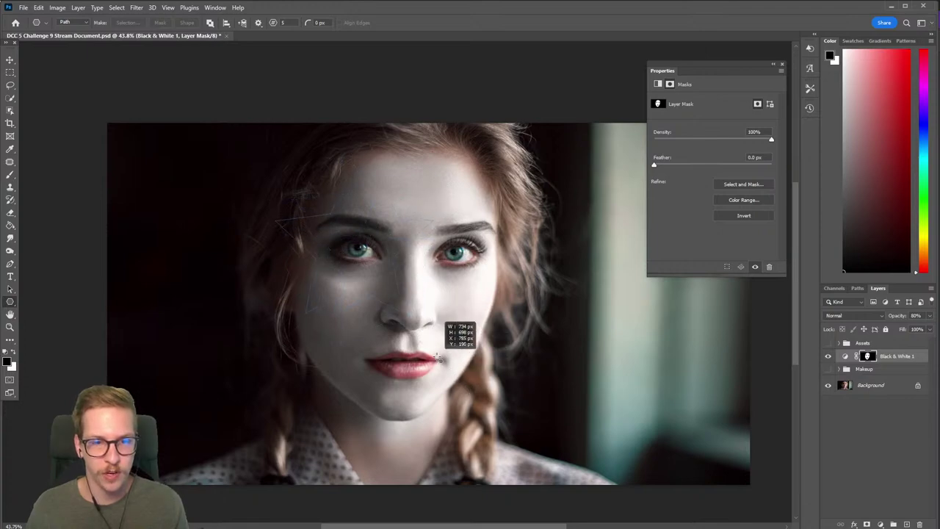
pyautogui.moveTo(438, 357)
pyautogui.mouseDown()
pyautogui.moveTo(411, 334)
pyautogui.moveTo(425, 358)
pyautogui.mouseUp()
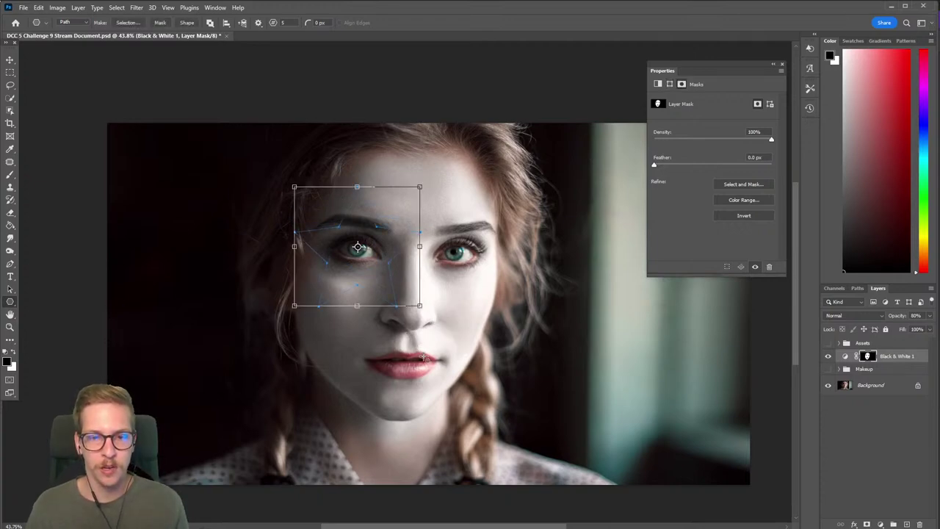
# Use the Pen tool to add and move star path anchors around the left eye and cheek
pyautogui.click(10, 265)
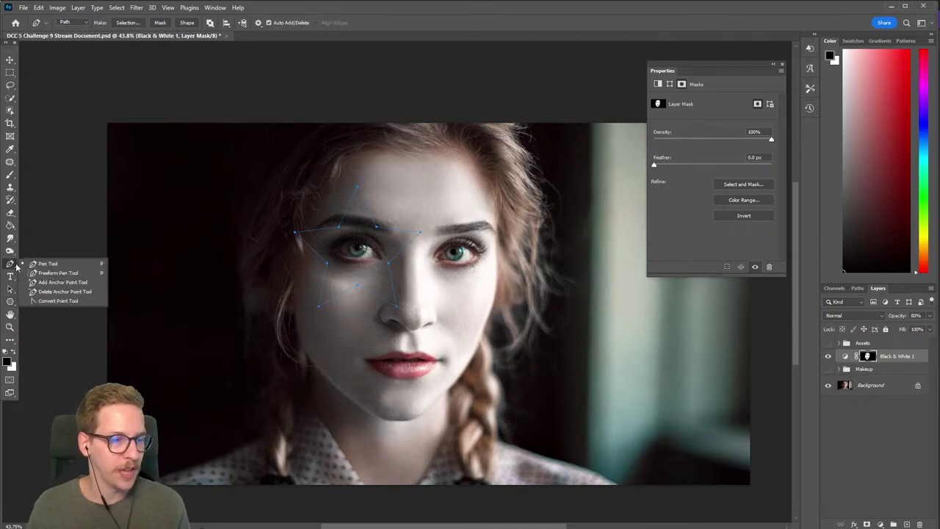
pyautogui.click(312, 253)
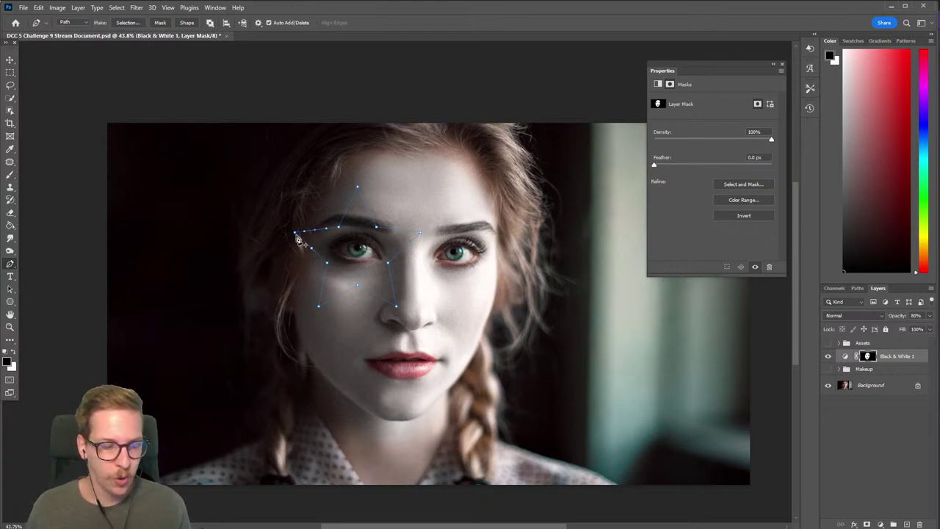
pyautogui.click(295, 235)
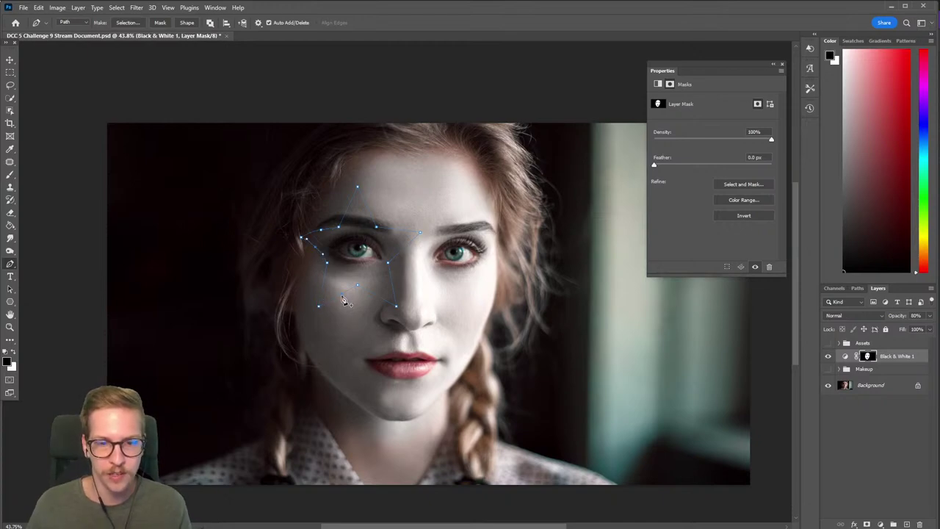
pyautogui.click(323, 287)
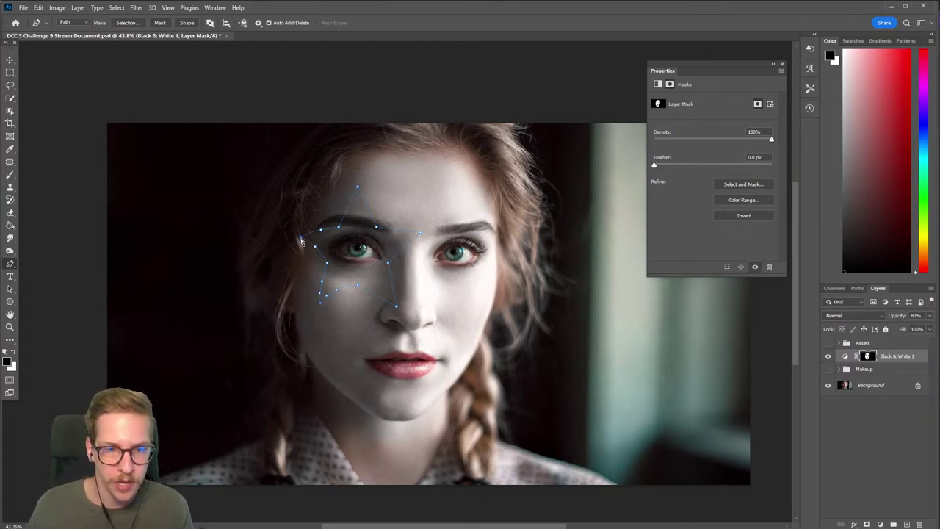
pyautogui.click(324, 235)
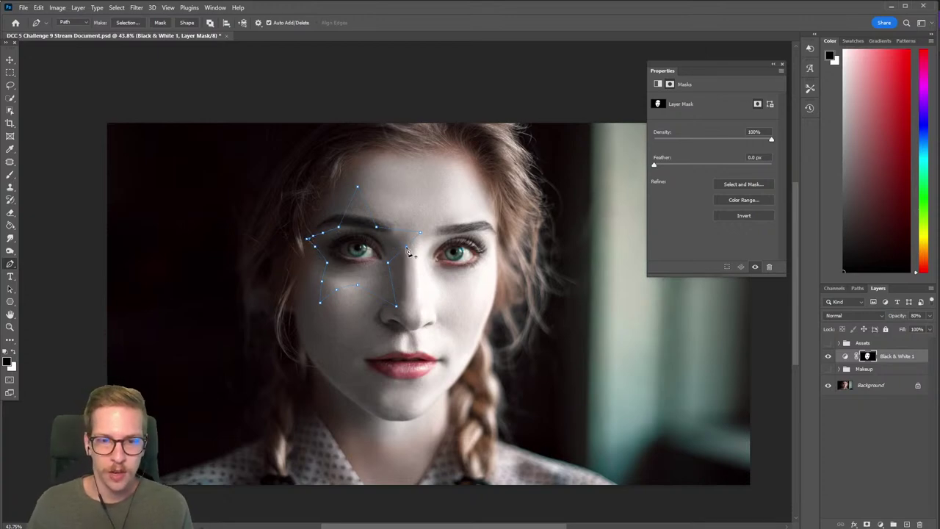
pyautogui.press('Escape')
pyautogui.keyDown('ctrl'); pyautogui.click(405, 254); pyautogui.keyUp('ctrl')
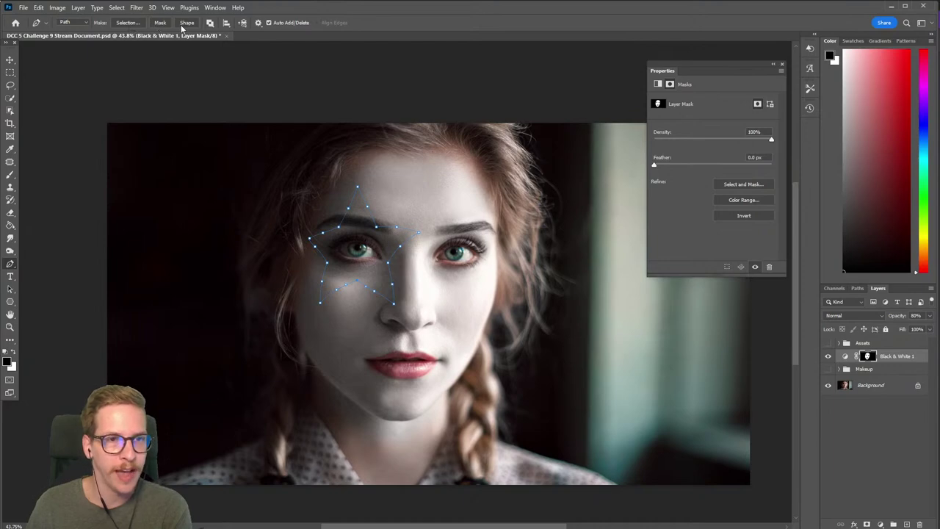
# Turn the star path into a selection and add a Multiply layer named Star
pyautogui.click(126, 24)
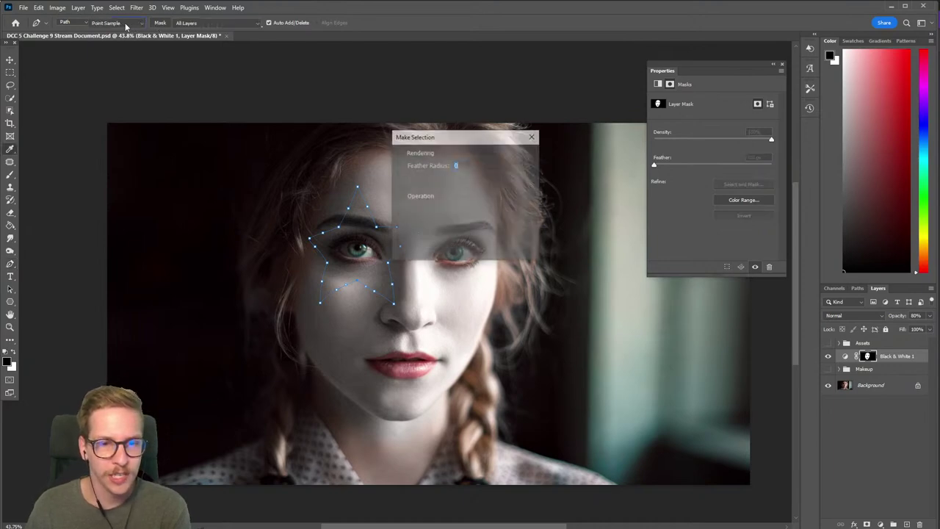
pyautogui.click(512, 159)
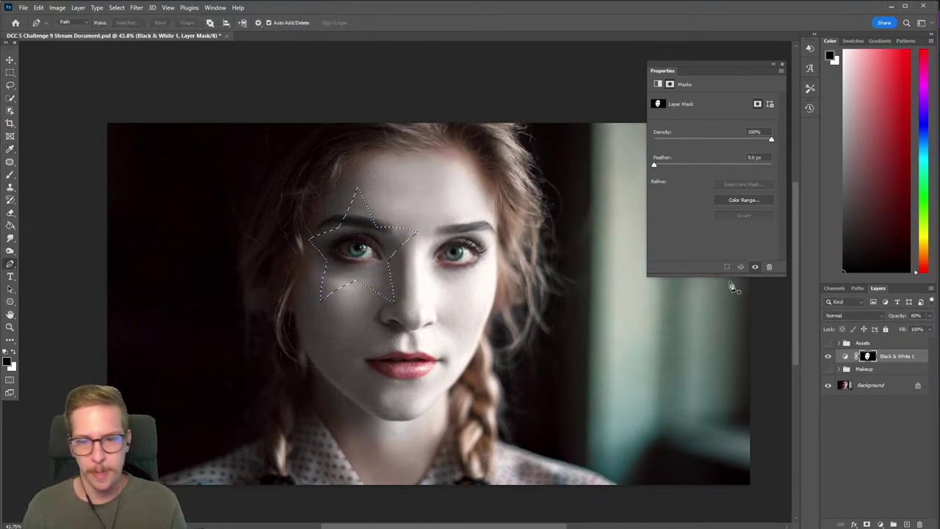
pyautogui.hotkey('ctrl', 'shift', 'n')
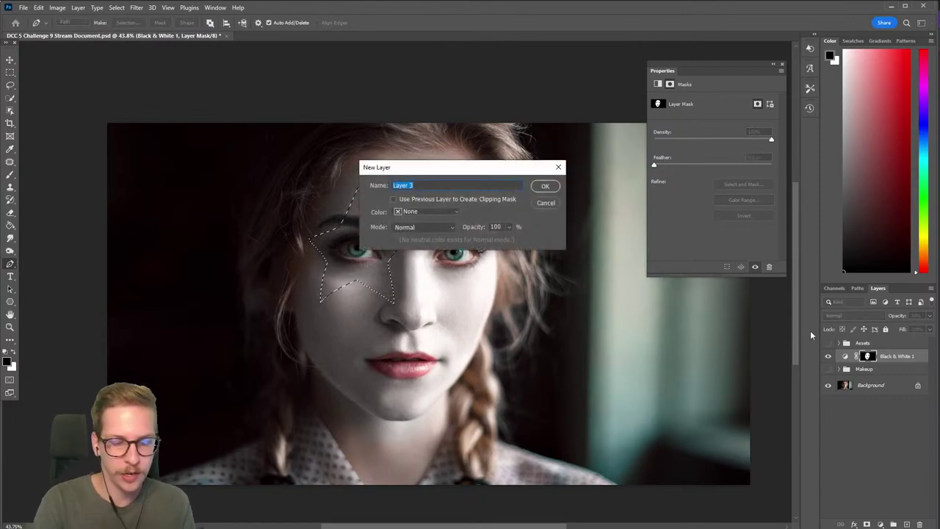
pyautogui.write('Multiply')
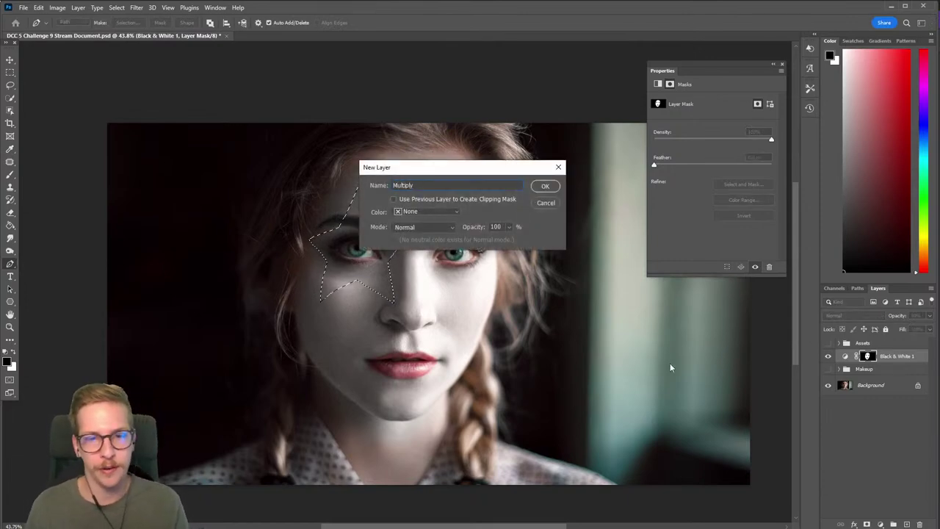
pyautogui.click(419, 227)
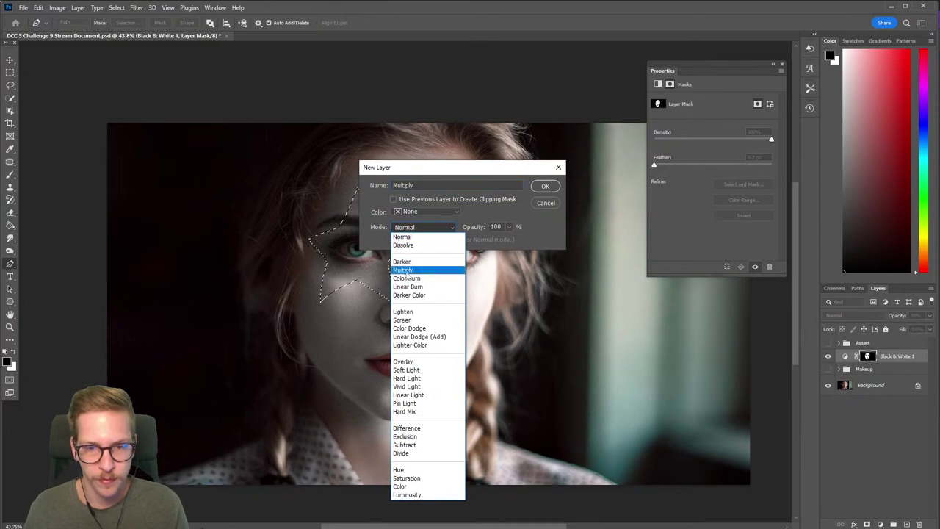
pyautogui.click(404, 268)
pyautogui.doubleClick(432, 185)
pyautogui.write('Star')
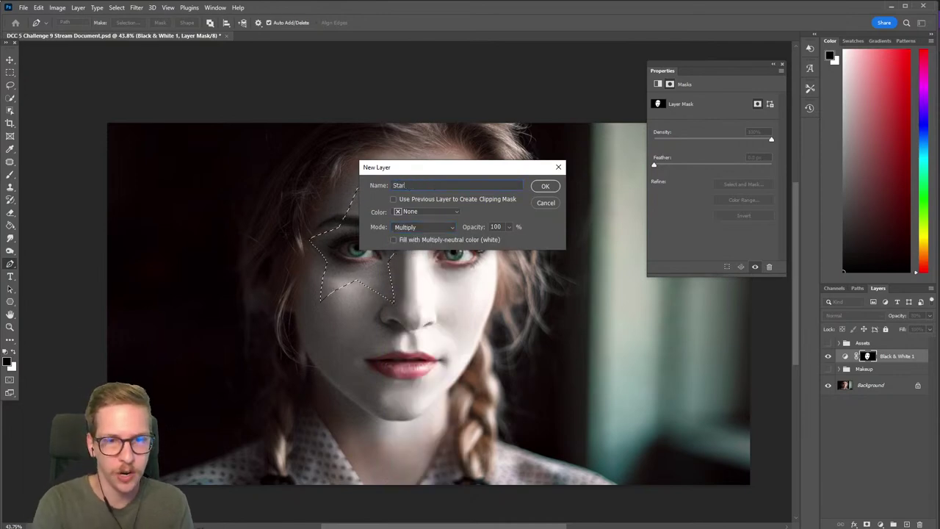
pyautogui.press('Return')
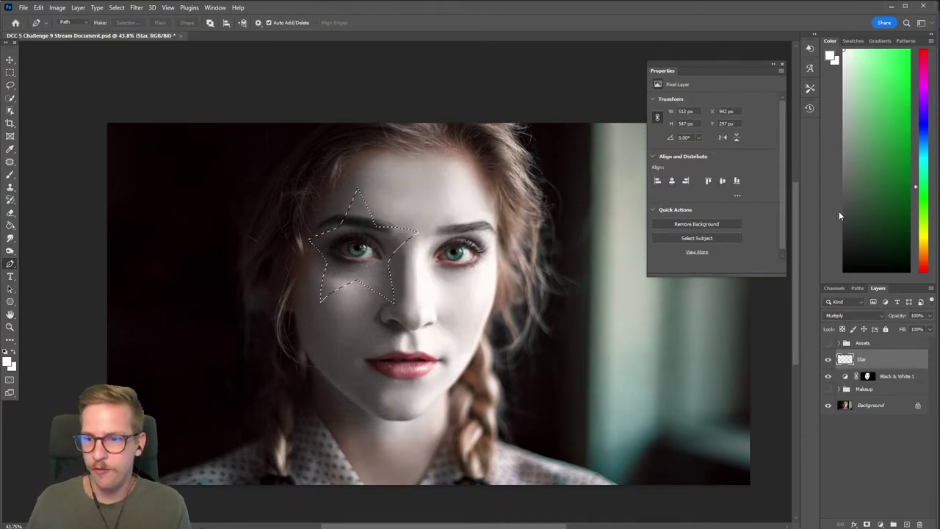
# Fill the star selection with a dark blue-black colour using Paint Bucket, then deselect
pyautogui.click(858, 224)
pyautogui.moveTo(922, 153); pyautogui.dragTo(922, 137)
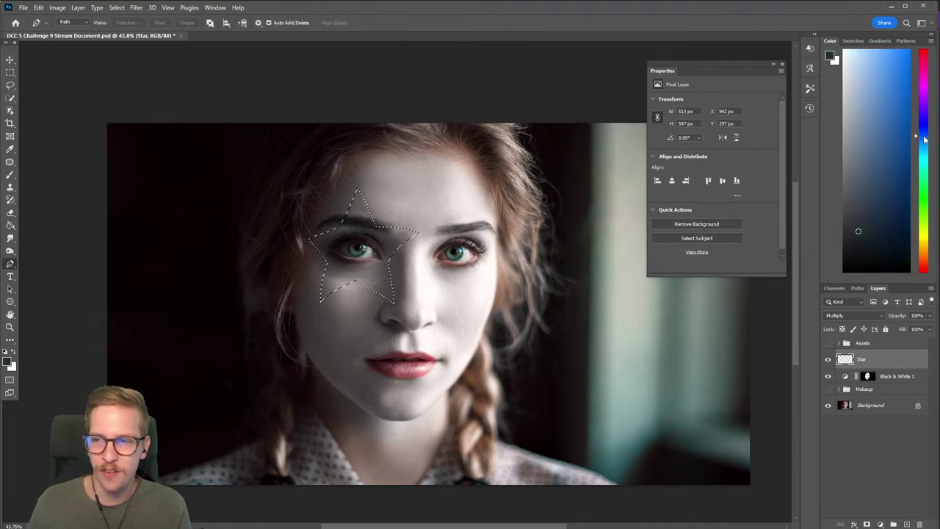
pyautogui.click(855, 235)
pyautogui.press('g')
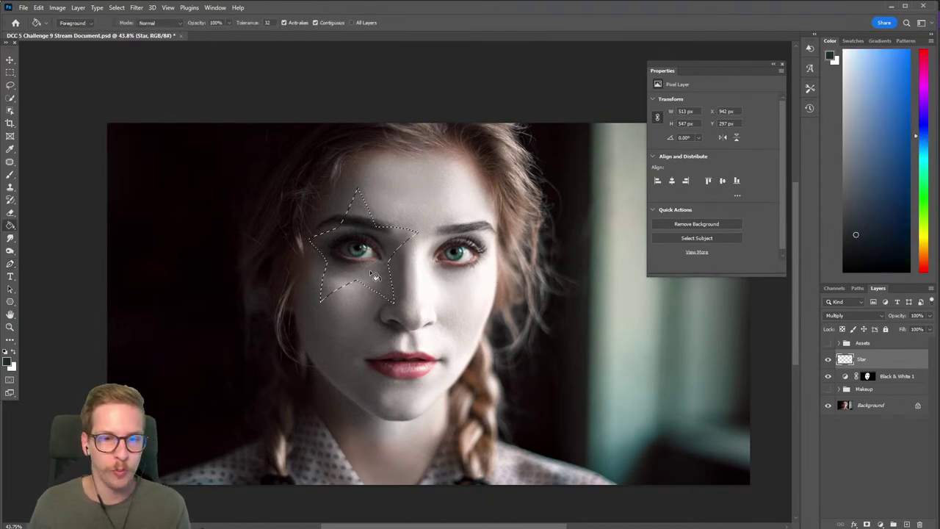
pyautogui.click(364, 250)
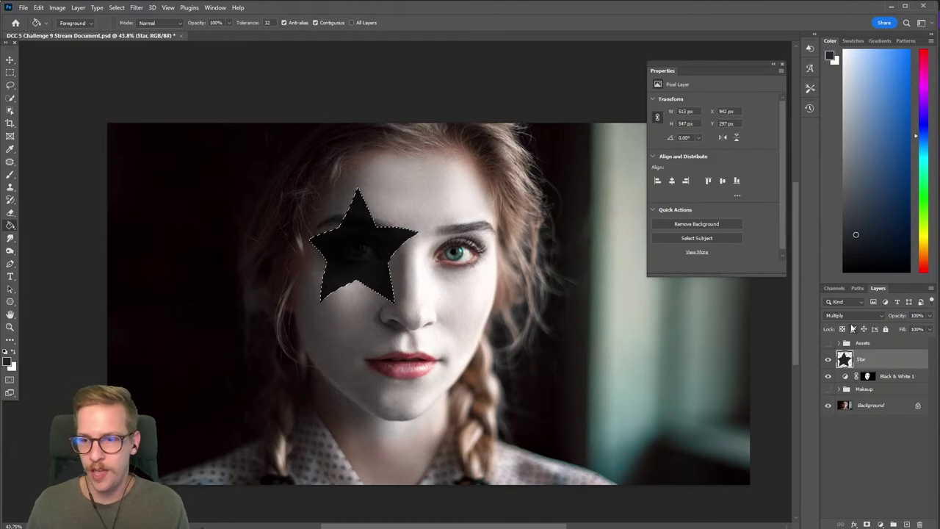
pyautogui.click(864, 230)
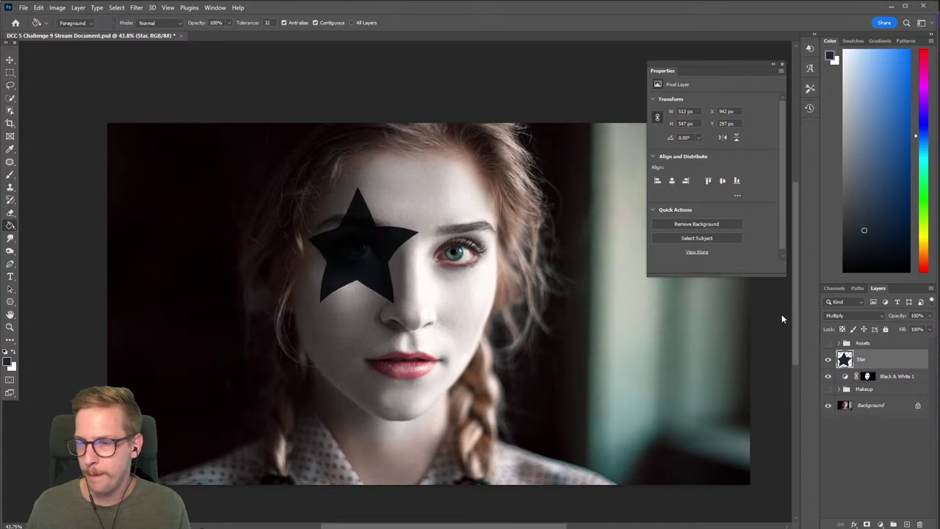
pyautogui.keyDown('ctrl'); pyautogui.click(869, 365); pyautogui.keyUp('ctrl')
pyautogui.hotkey('ctrl', 'd')
# Convert the Star layer to a smart object and lower its opacity to 73%
pyautogui.rightClick(888, 359)
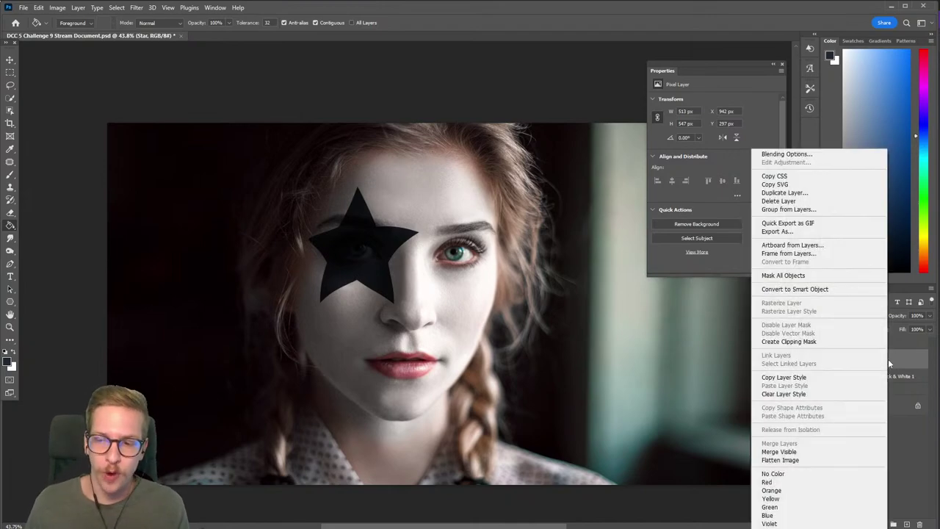
pyautogui.click(790, 290)
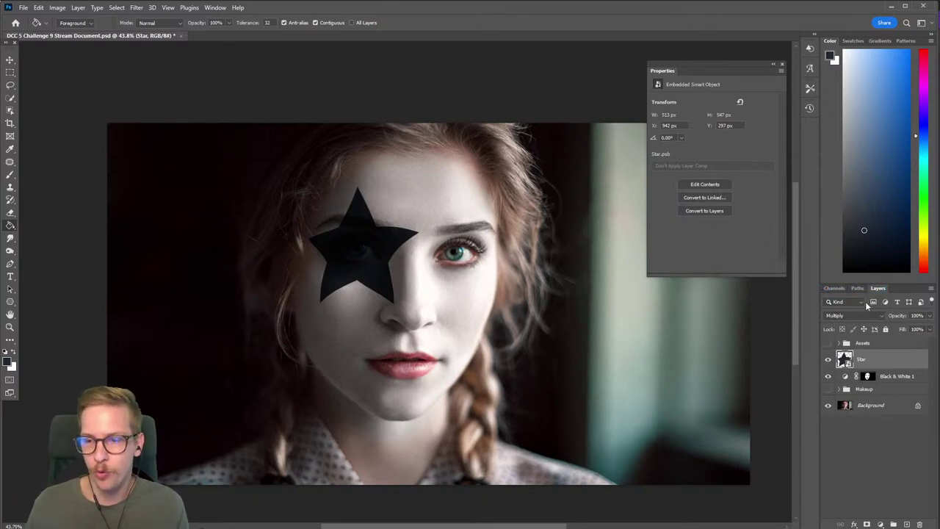
pyautogui.click(930, 317)
pyautogui.moveTo(929, 328); pyautogui.dragTo(919, 330)
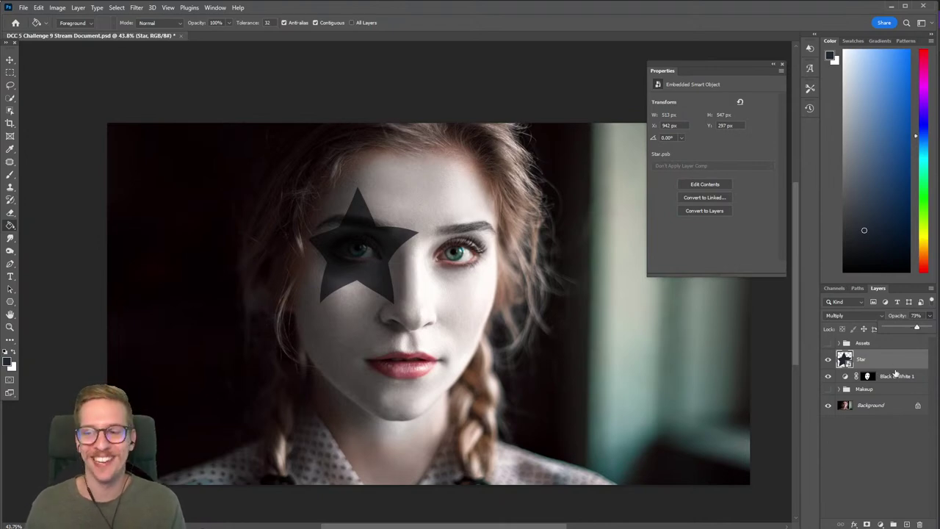
pyautogui.click(881, 365)
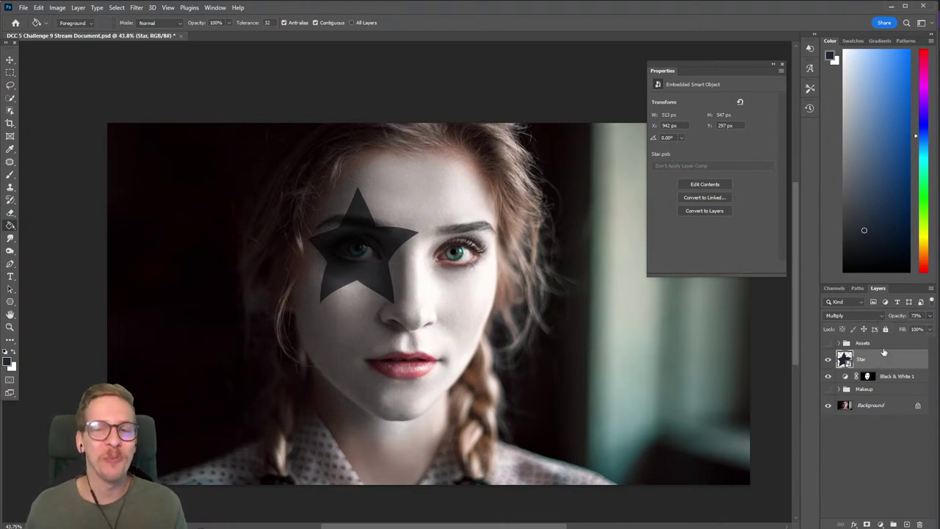
# Apply a 1.5-pixel Gaussian Blur smart filter to the Star
pyautogui.click(133, 8)
pyautogui.moveTo(169, 133)
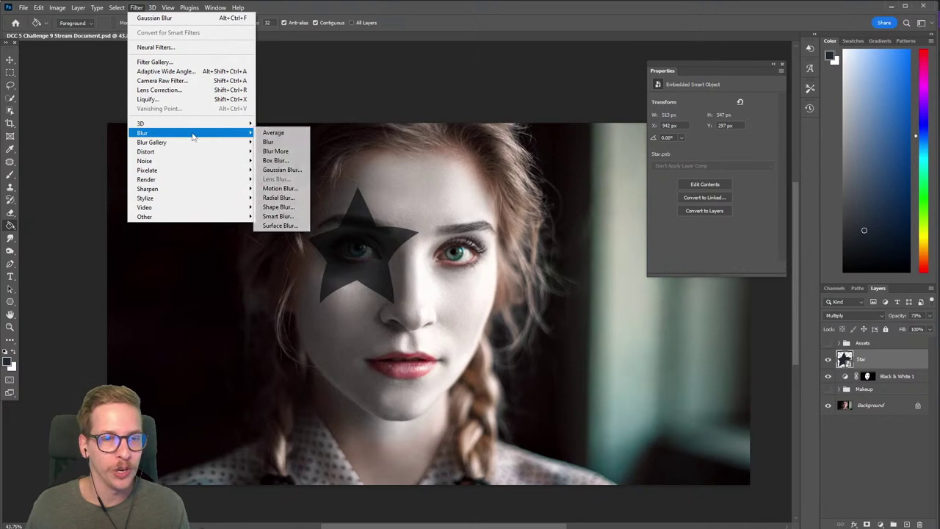
pyautogui.click(281, 169)
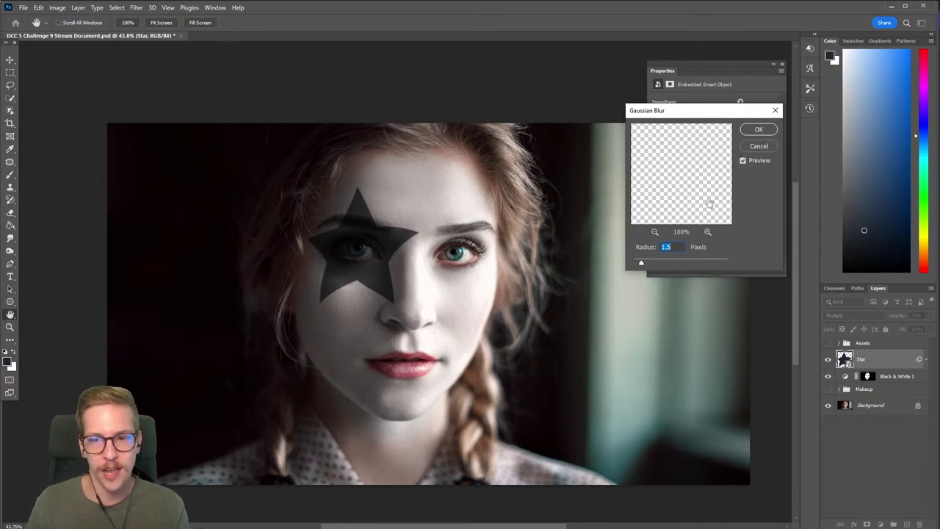
pyautogui.click(758, 130)
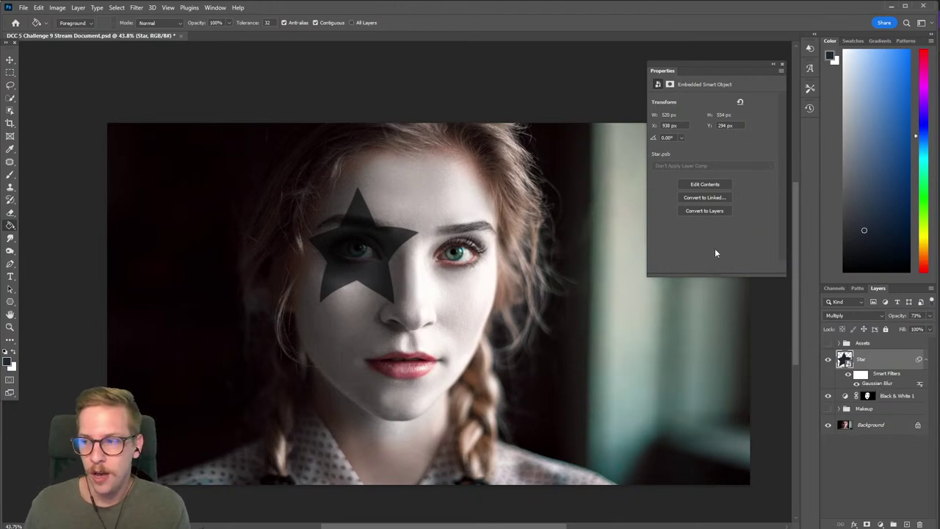
# Split the Star's Underlying Layer white Blend If slider so it fades over bright skin, and set opacity near 70%
pyautogui.doubleClick(893, 358)
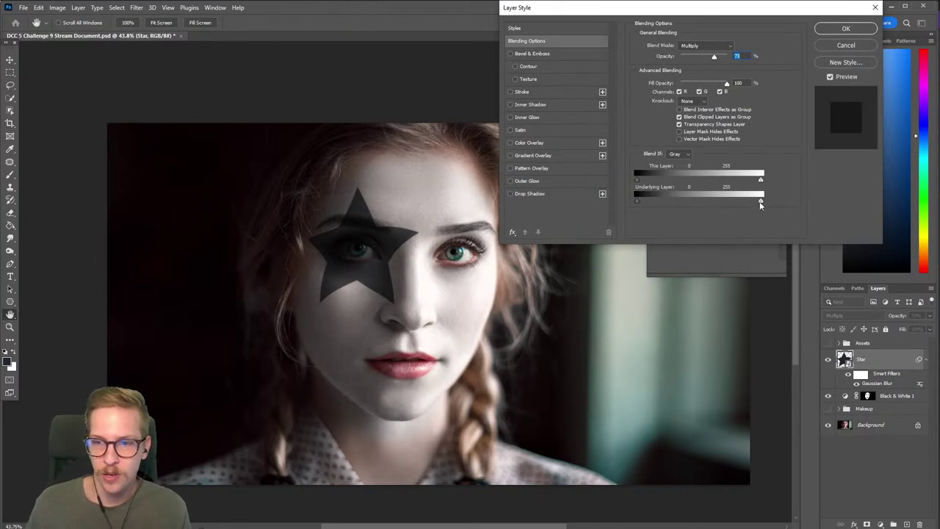
pyautogui.moveTo(726, 206)
pyautogui.mouseDown()
pyautogui.moveTo(670, 212)
pyautogui.moveTo(769, 205)
pyautogui.mouseUp()
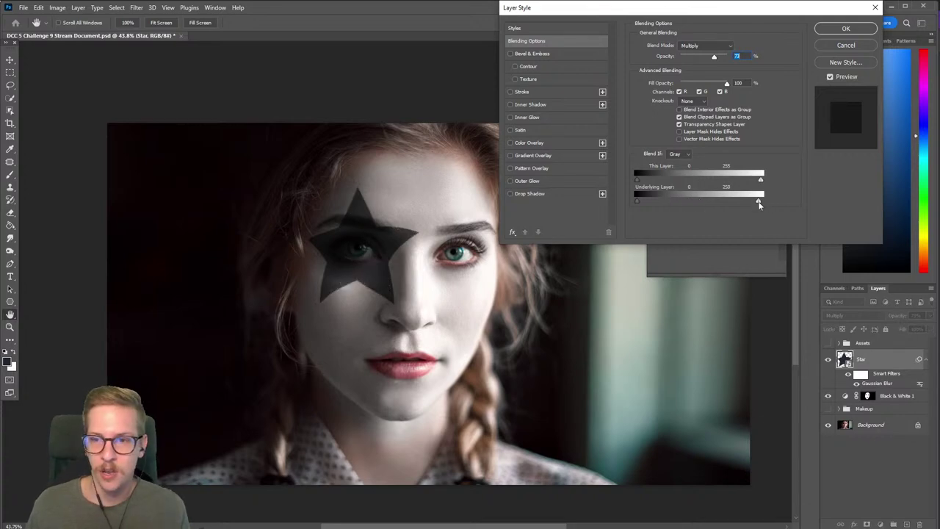
pyautogui.press('alt')
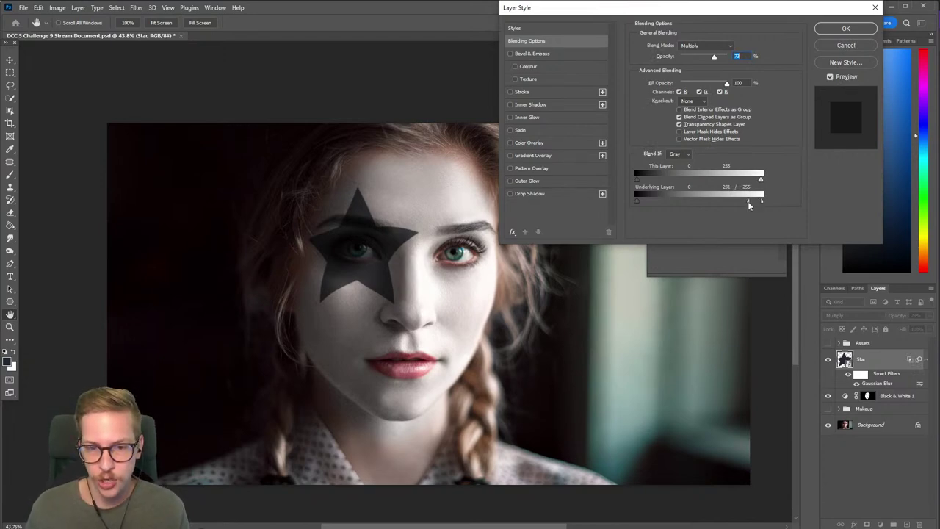
pyautogui.moveTo(722, 203); pyautogui.dragTo(694, 202)
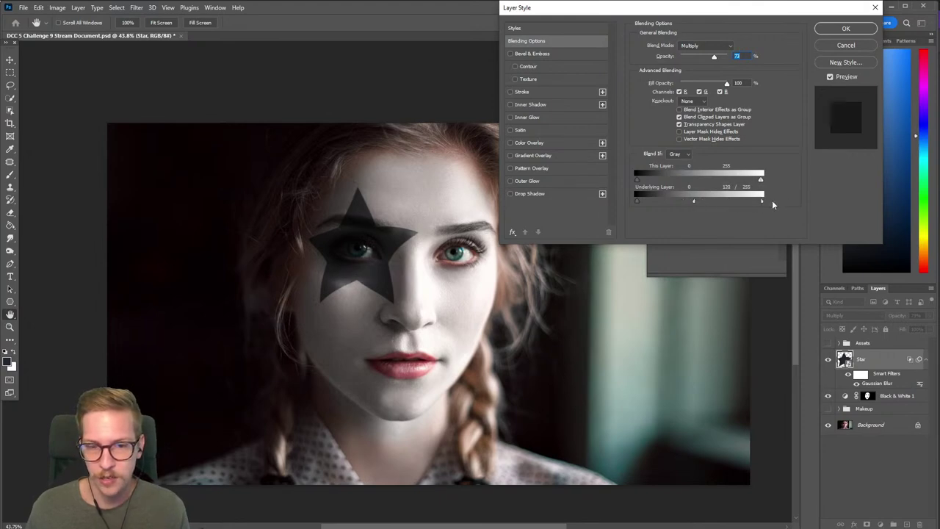
pyautogui.moveTo(682, 204); pyautogui.dragTo(712, 202)
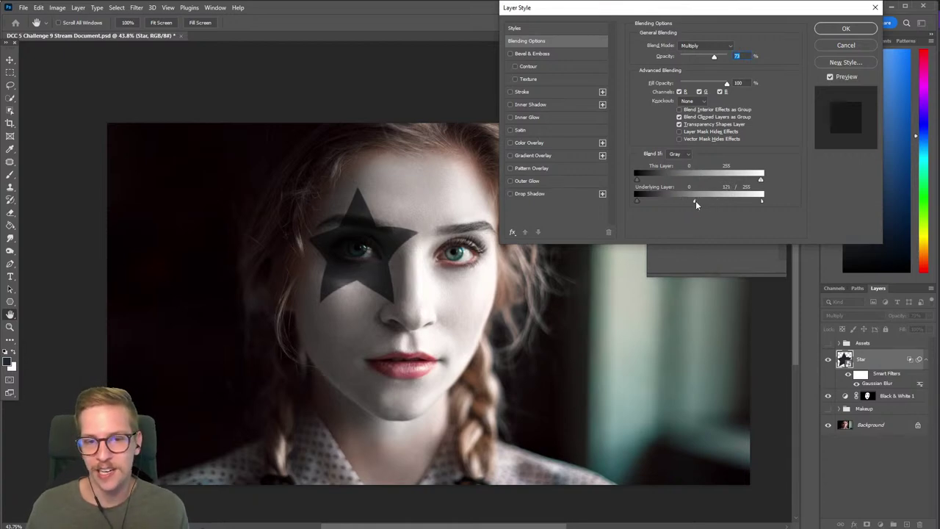
pyautogui.click(850, 29)
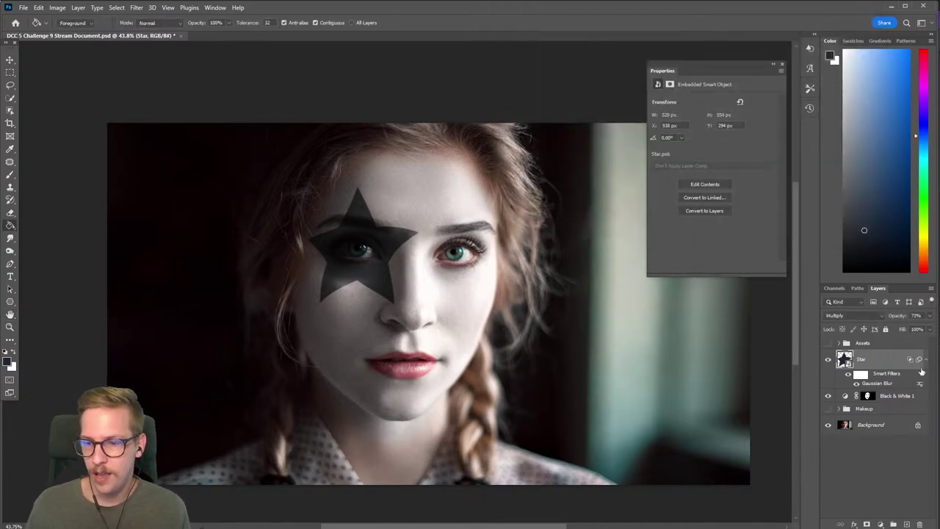
pyautogui.click(929, 315)
pyautogui.moveTo(915, 328); pyautogui.dragTo(913, 329)
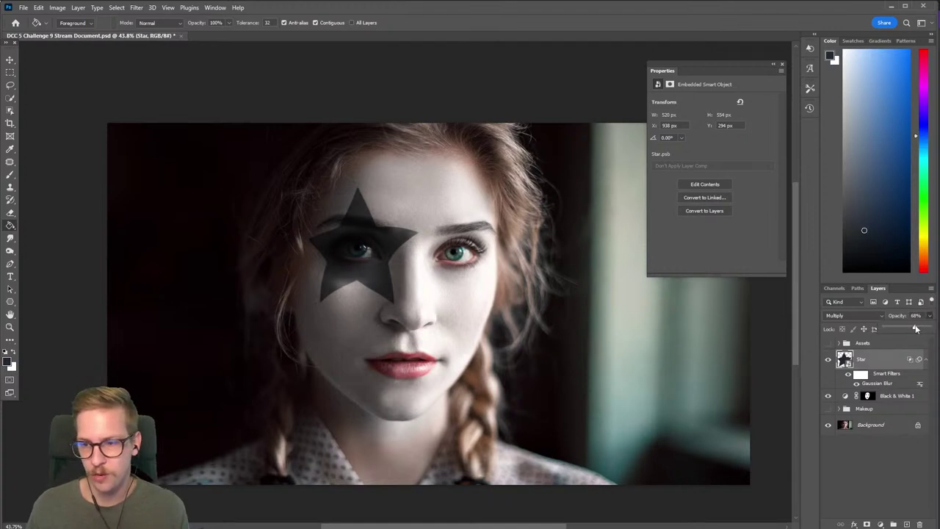
# Settle the Star at 70% and add a new Multiply layer named Multiply Lips
pyautogui.click(881, 360)
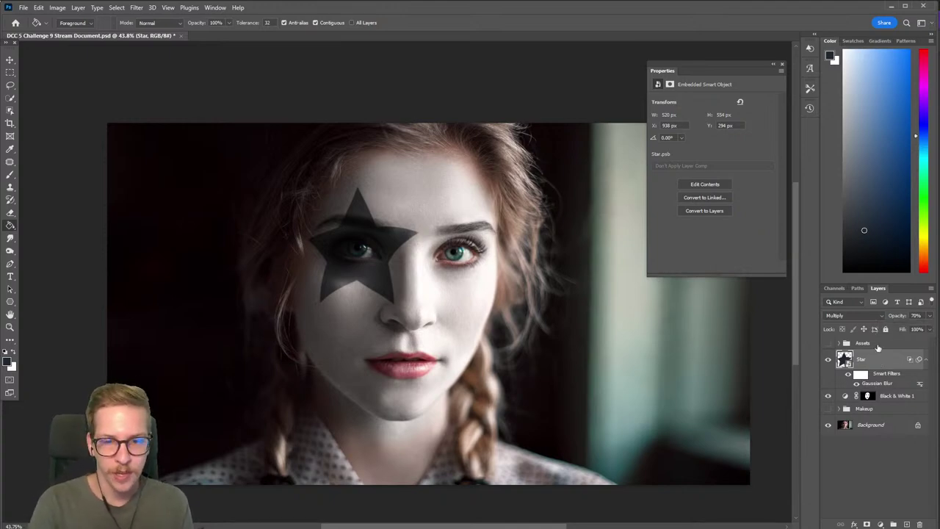
pyautogui.hotkey('ctrl', 'shift', 'n')
pyautogui.write('Multiply Lips')
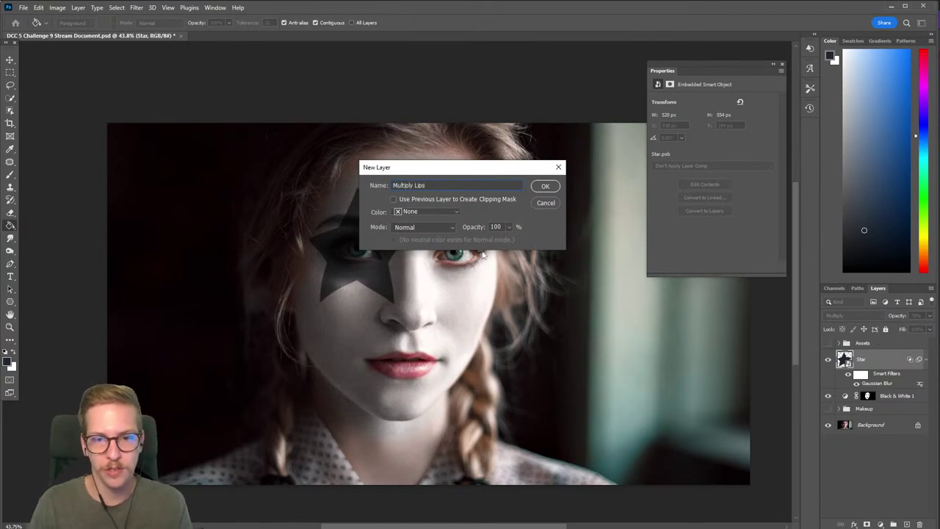
pyautogui.click(423, 227)
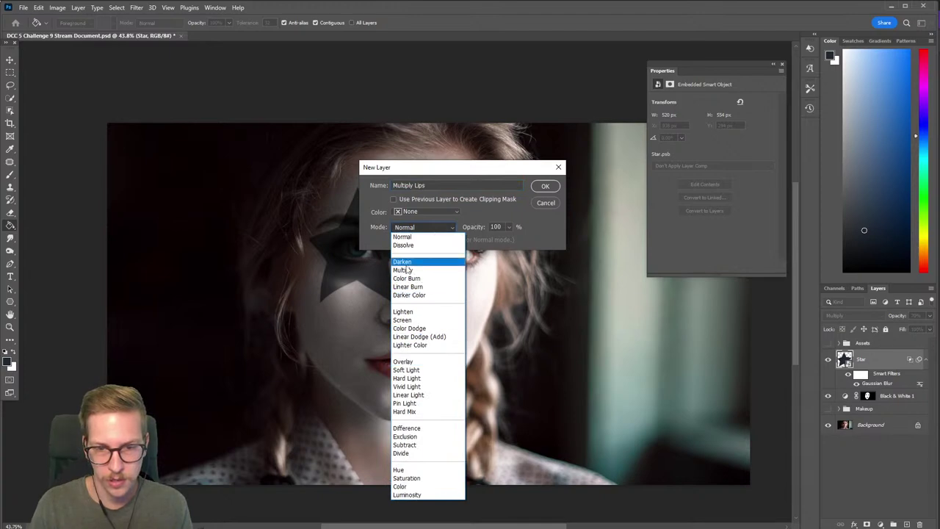
pyautogui.click(407, 271)
pyautogui.click(542, 186)
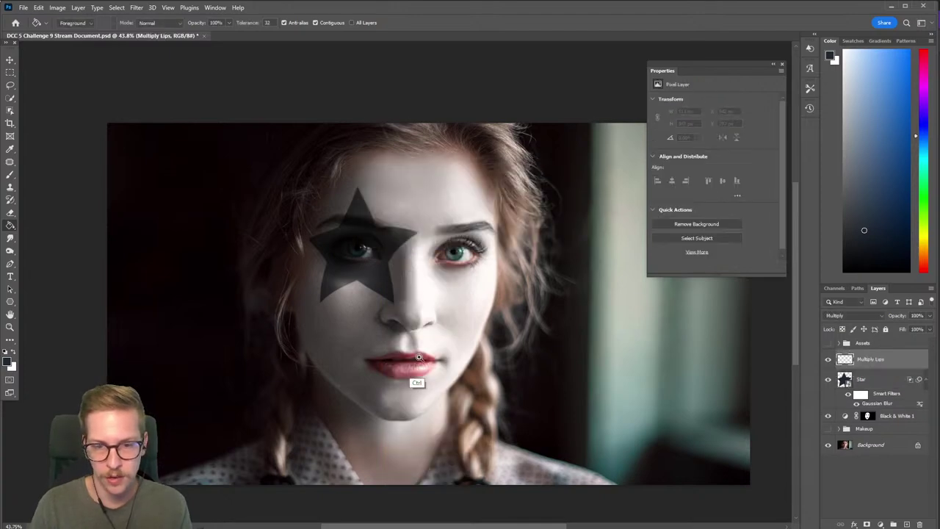
pyautogui.scroll(3, 422, 380)
pyautogui.scroll(-2, 479, 308)
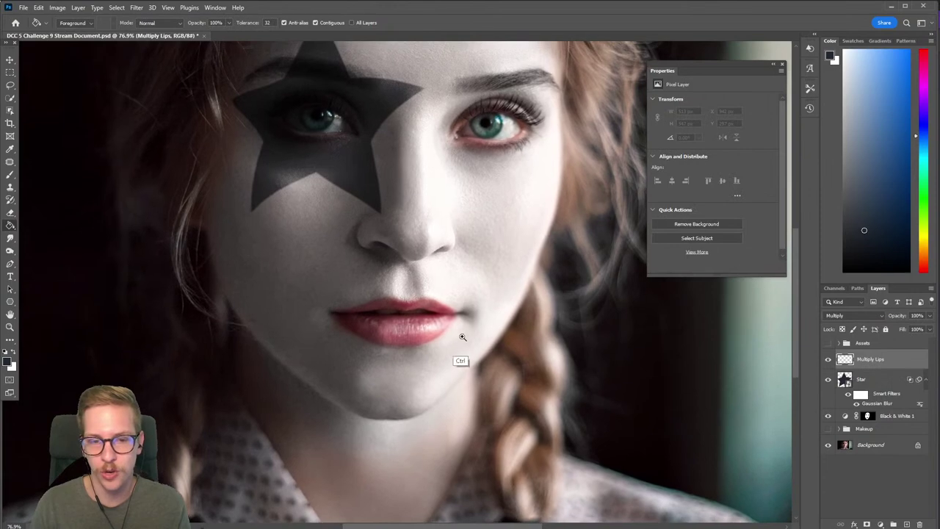
# Pick a magenta brush colour, testing and undoing trial strokes on the lips
pyautogui.press('b')
pyautogui.moveTo(371, 332); pyautogui.dragTo(441, 349)
pyautogui.hotkey('ctrl', 'z')
pyautogui.click(872, 197)
pyautogui.moveTo(924, 117); pyautogui.dragTo(923, 88)
pyautogui.moveTo(389, 334); pyautogui.dragTo(400, 341)
pyautogui.hotkey('ctrl', 'z')
# Paint both lips in a deep crimson-magenta
pyautogui.click(894, 165)
pyautogui.moveTo(922, 90); pyautogui.dragTo(923, 74)
pyautogui.moveTo(893, 165); pyautogui.dragTo(887, 138)
pyautogui.moveTo(415, 341); pyautogui.dragTo(351, 334)
pyautogui.moveTo(924, 68); pyautogui.dragTo(924, 58)
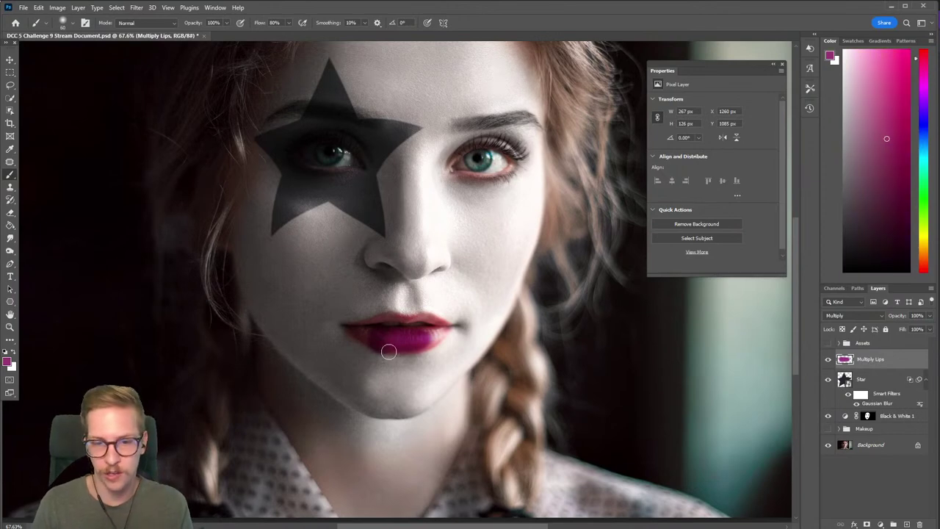
pyautogui.moveTo(384, 342)
pyautogui.mouseDown()
pyautogui.moveTo(431, 330)
pyautogui.moveTo(422, 345)
pyautogui.mouseUp()
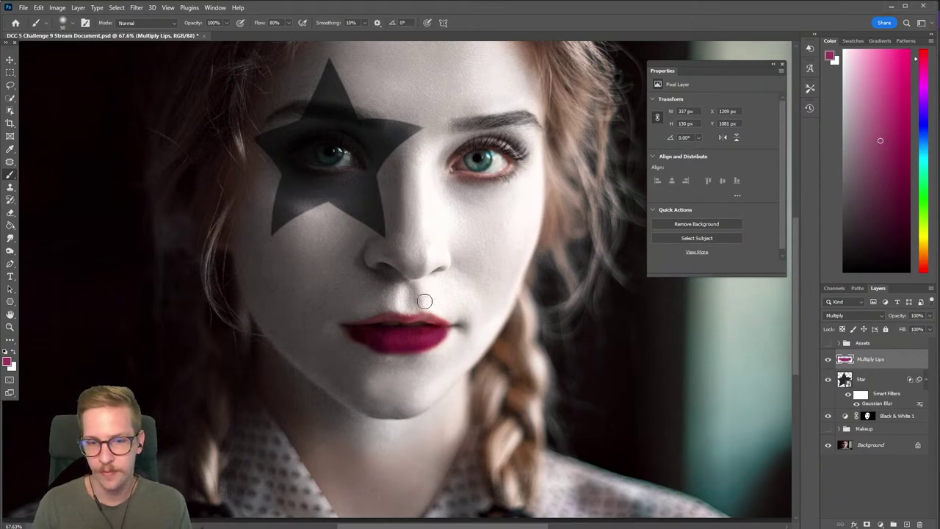
pyautogui.moveTo(358, 325); pyautogui.dragTo(433, 321)
# Erase stray lip colour along the upper and lower lip edges
pyautogui.press('e')
pyautogui.scroll(2, 408, 337)
pyautogui.scroll(1, 441, 330)
pyautogui.moveTo(340, 249); pyautogui.dragTo(428, 229)
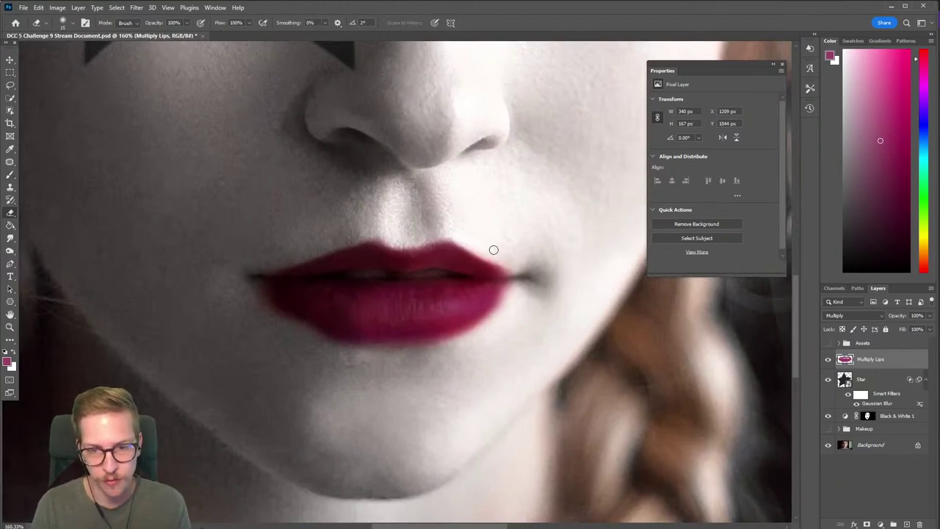
pyautogui.press(']')
pyautogui.moveTo(507, 309); pyautogui.dragTo(463, 343)
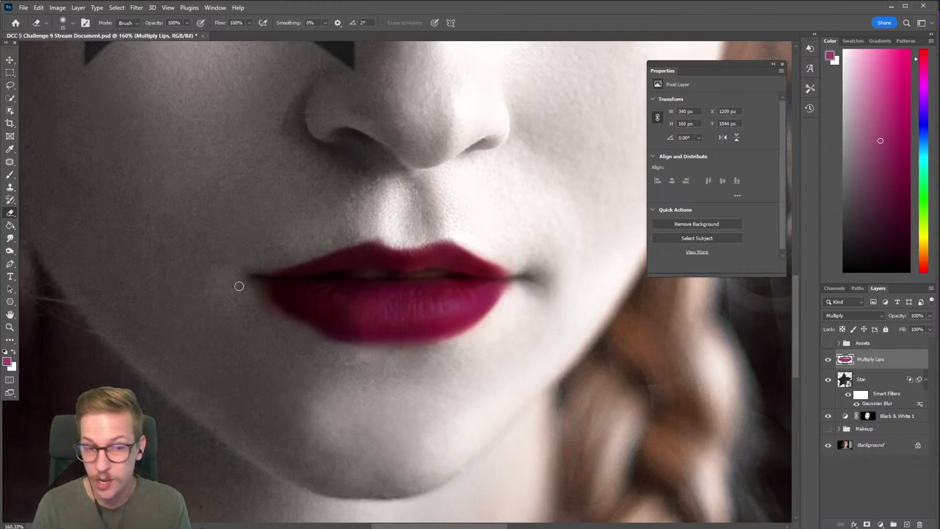
pyautogui.scroll(-2, 423, 346)
pyautogui.scroll(-5, 424, 345)
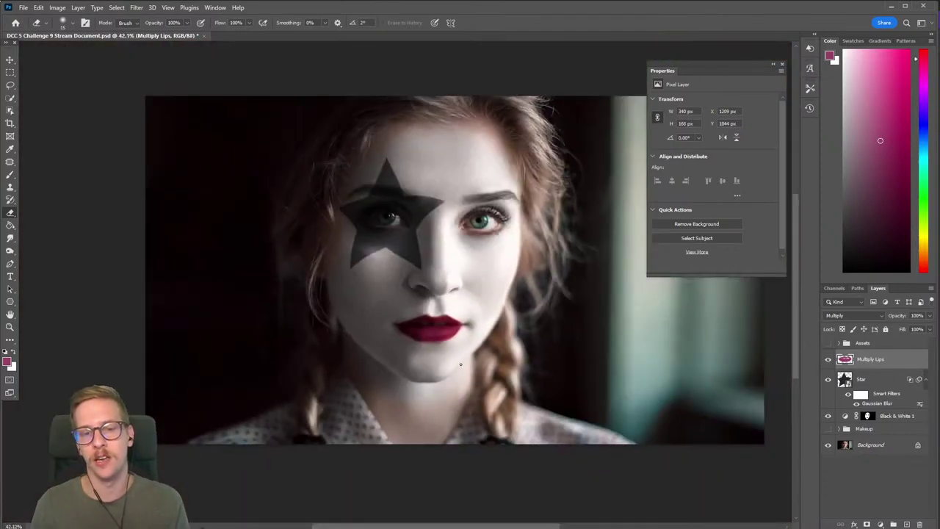
# Lower the Multiply Lips layer's opacity to 77%
pyautogui.click(929, 315)
pyautogui.moveTo(928, 328); pyautogui.dragTo(920, 330)
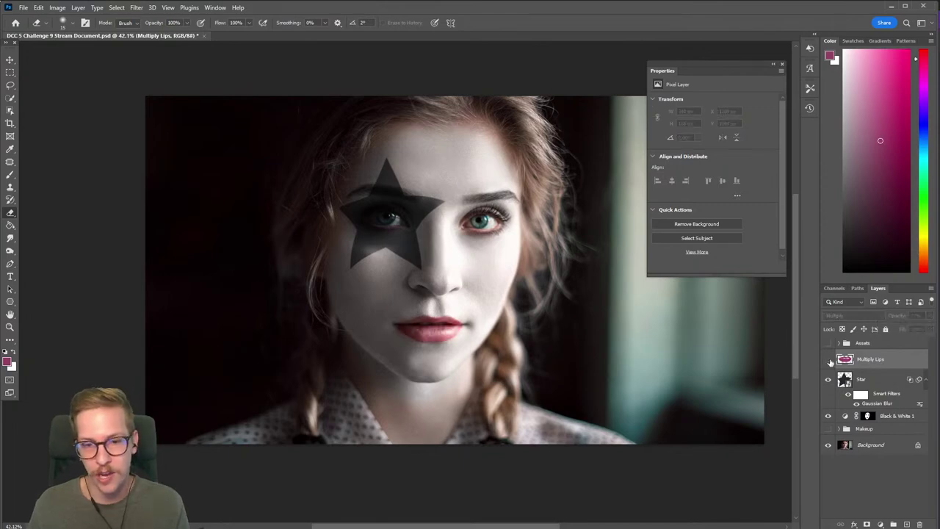
pyautogui.scroll(6, 460, 317)
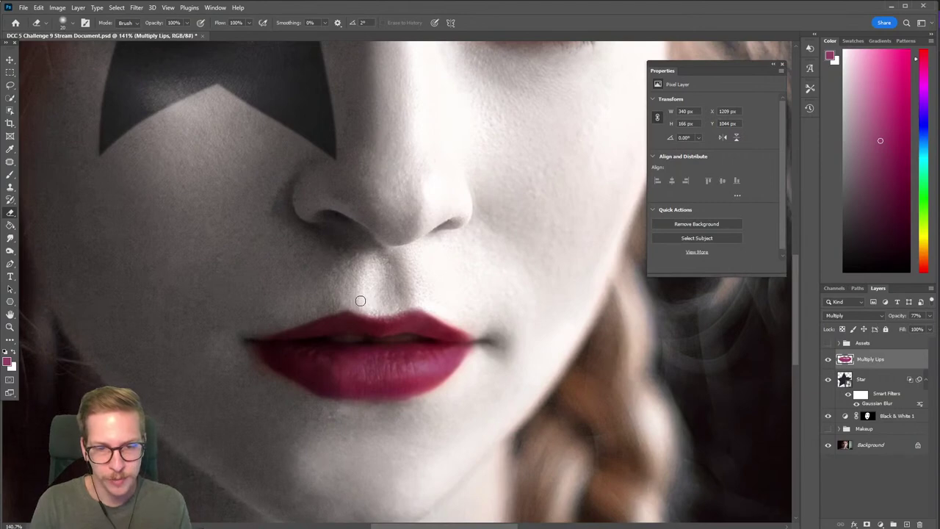
pyautogui.press('[')
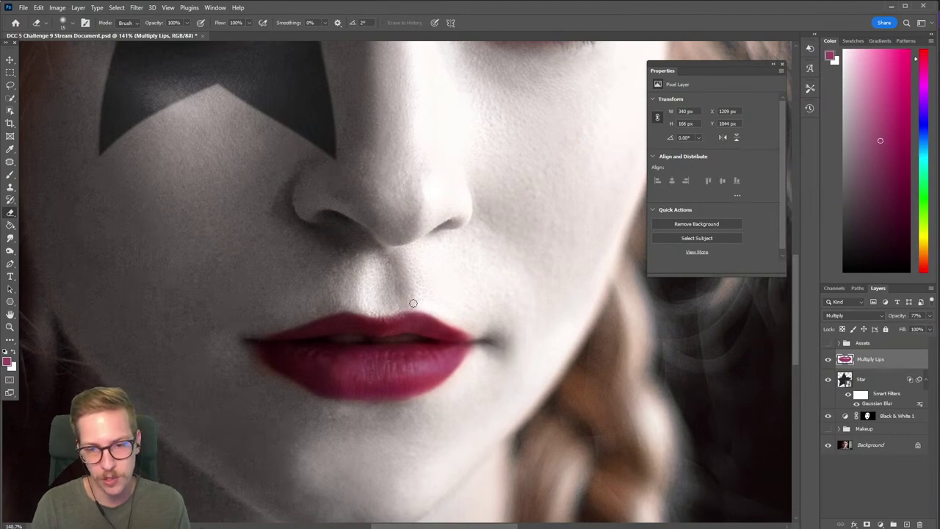
pyautogui.scroll(-3, 463, 328)
pyautogui.scroll(-2, 465, 377)
pyautogui.scroll(-2, 400, 365)
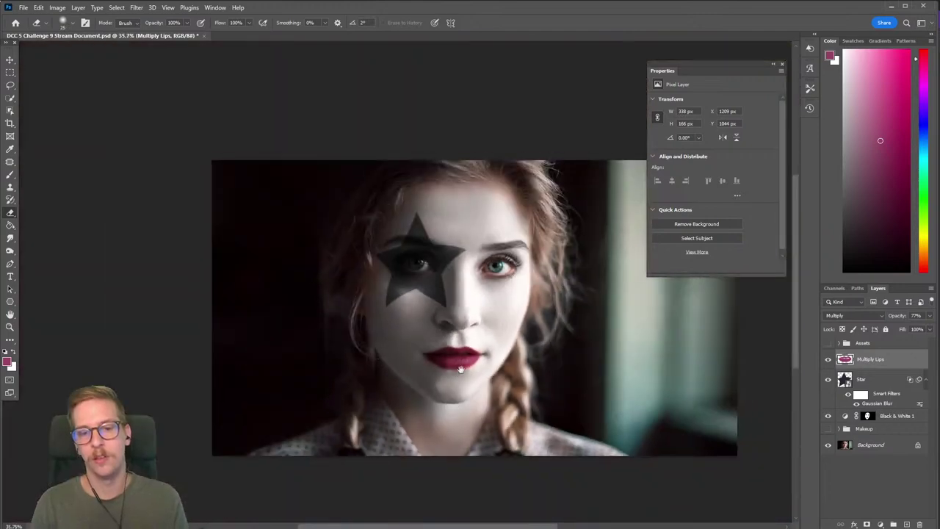
pyautogui.moveTo(432, 365); pyautogui.dragTo(413, 355)
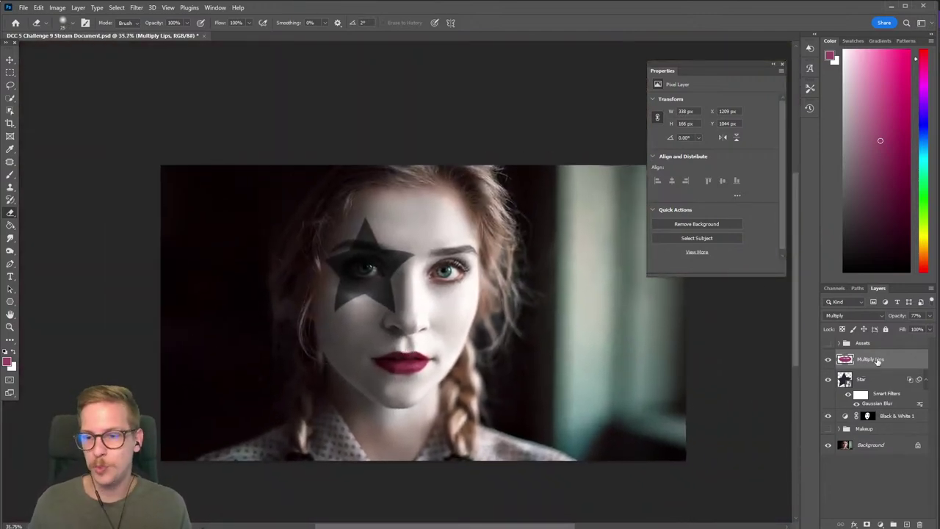
# Group the Multiply Lips, Star and Black & White 1 layers into a group named Paul
pyautogui.keyDown('shift'); pyautogui.click(888, 417); pyautogui.keyUp('shift')
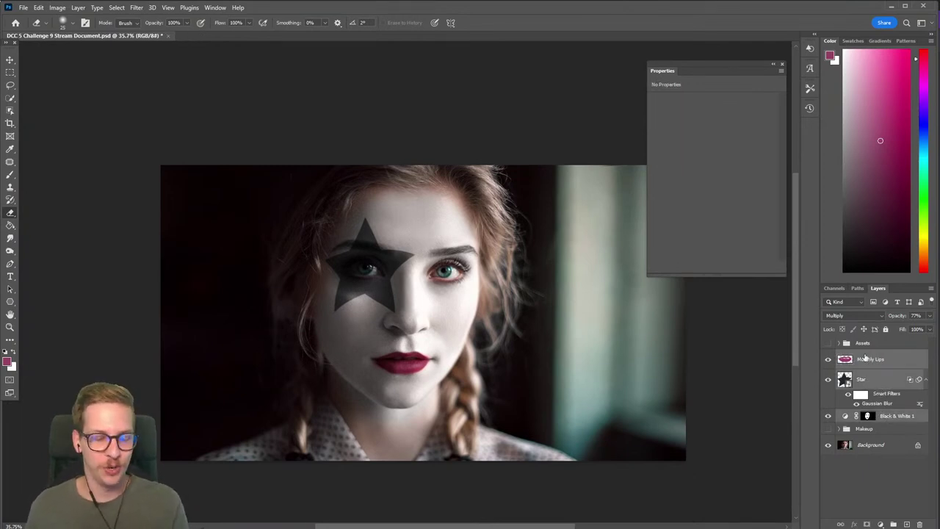
pyautogui.hotkey('ctrl', 'g')
pyautogui.write('Paul')
pyautogui.press('Return')
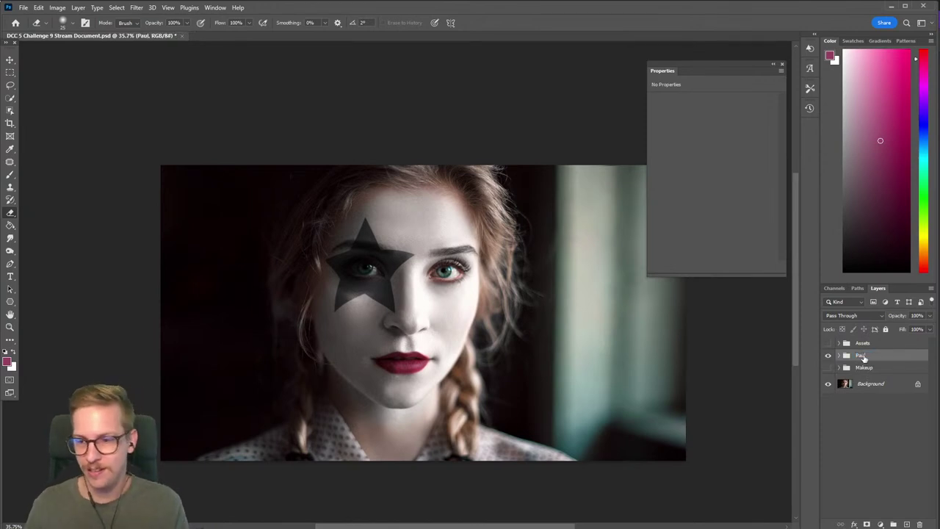
# Duplicate the Black & White 1 adjustment and move the copy above the Paul group
pyautogui.click(828, 356)
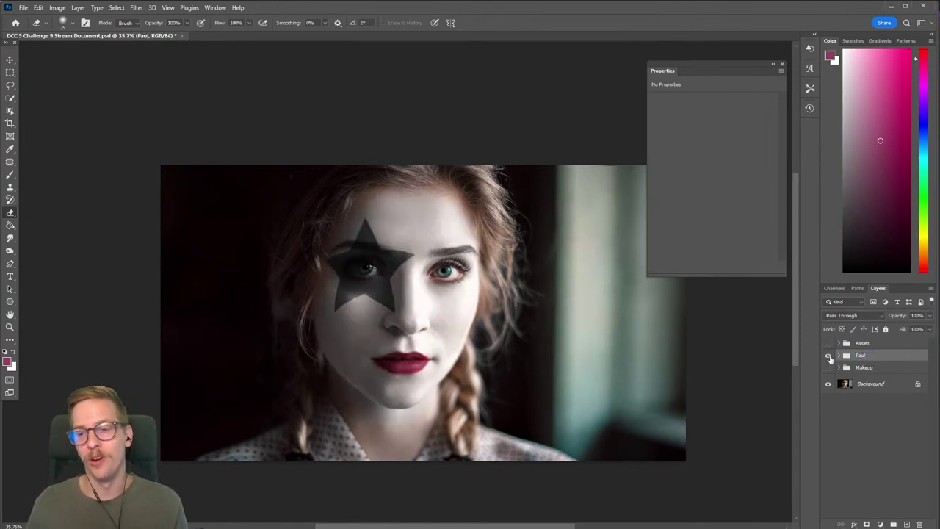
pyautogui.click(838, 355)
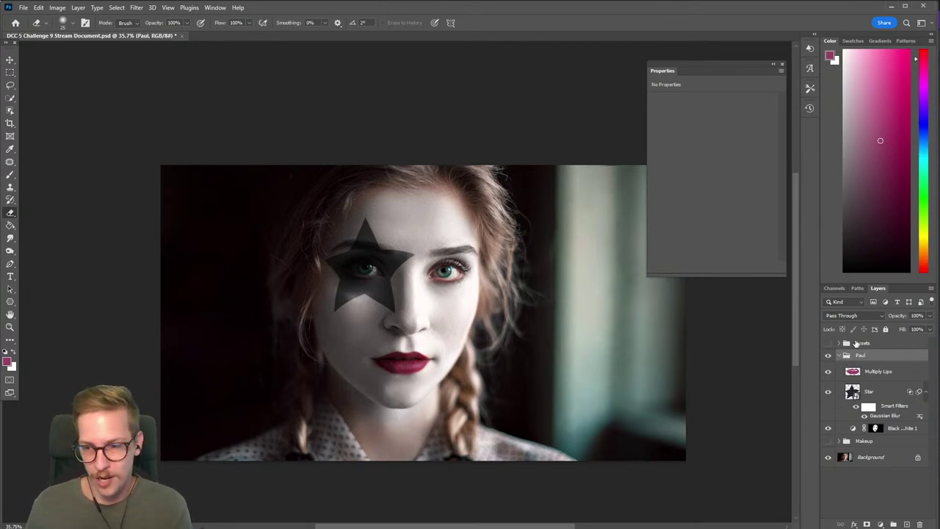
pyautogui.click(897, 428)
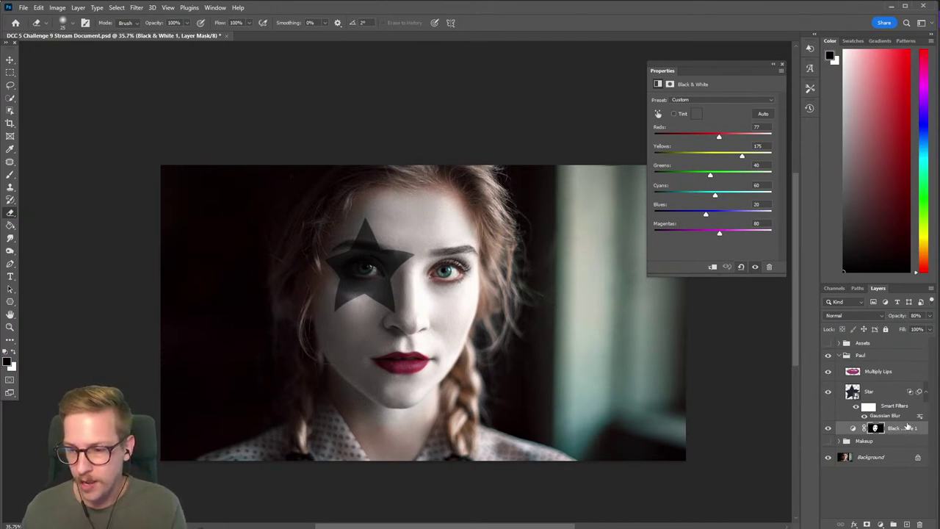
pyautogui.hotkey('ctrl', 'j')
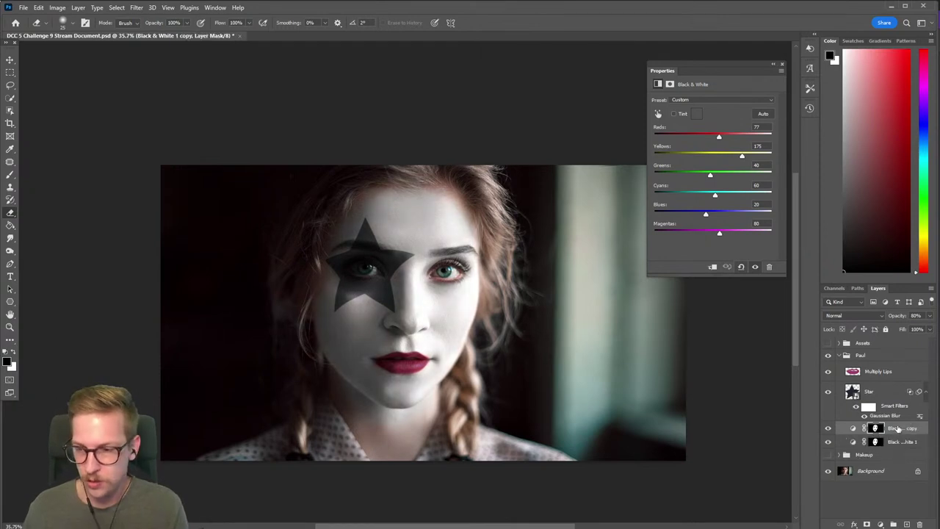
pyautogui.moveTo(901, 429); pyautogui.dragTo(894, 353)
# Collapse and hide the Paul group, and set the Black & White 1 copy to 50% opacity
pyautogui.click(838, 369)
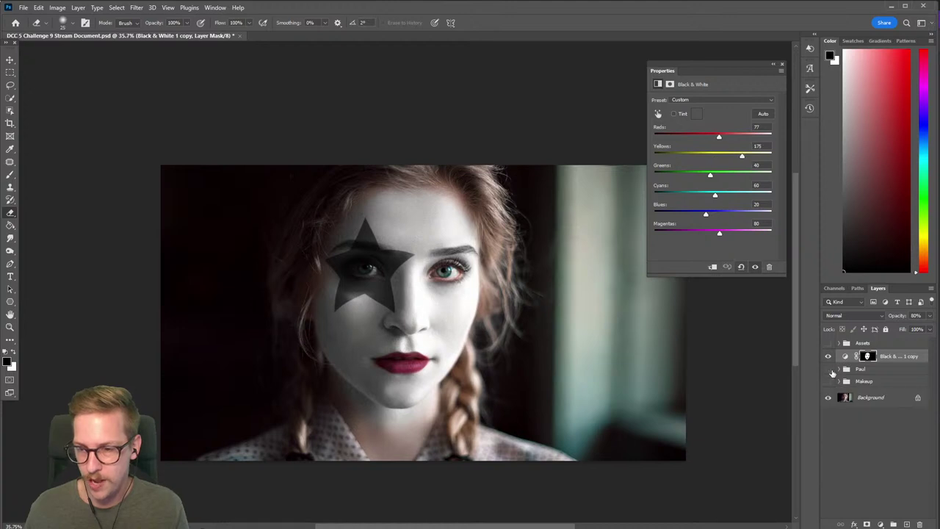
pyautogui.click(828, 369)
pyautogui.click(828, 356)
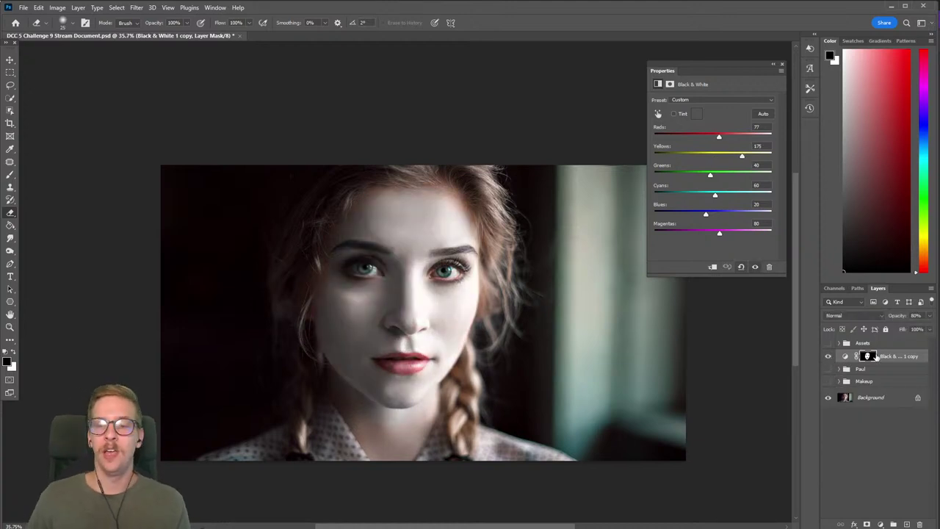
pyautogui.click(928, 317)
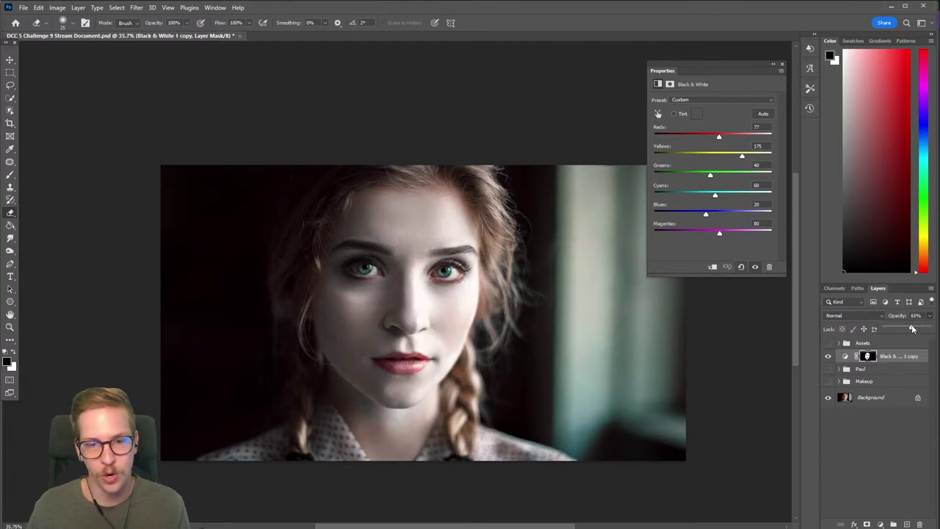
pyautogui.moveTo(912, 328); pyautogui.dragTo(907, 330)
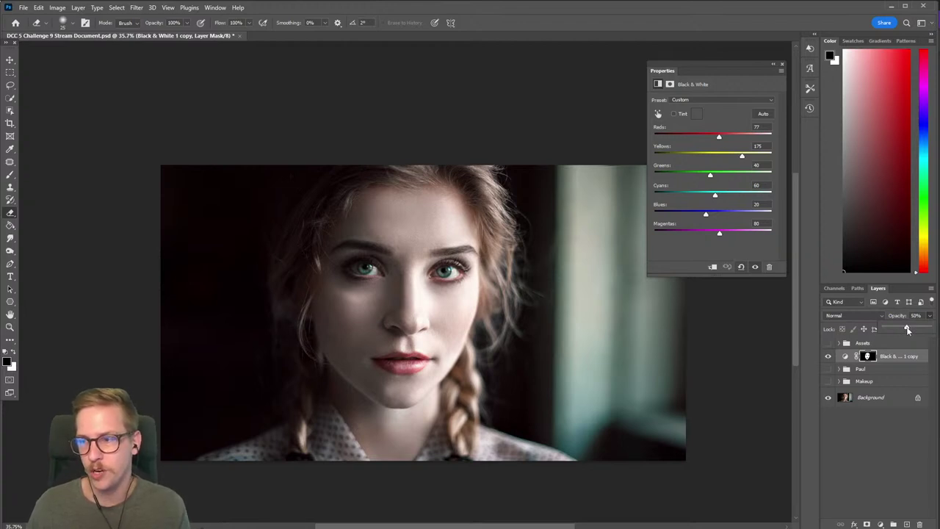
pyautogui.press('Return')
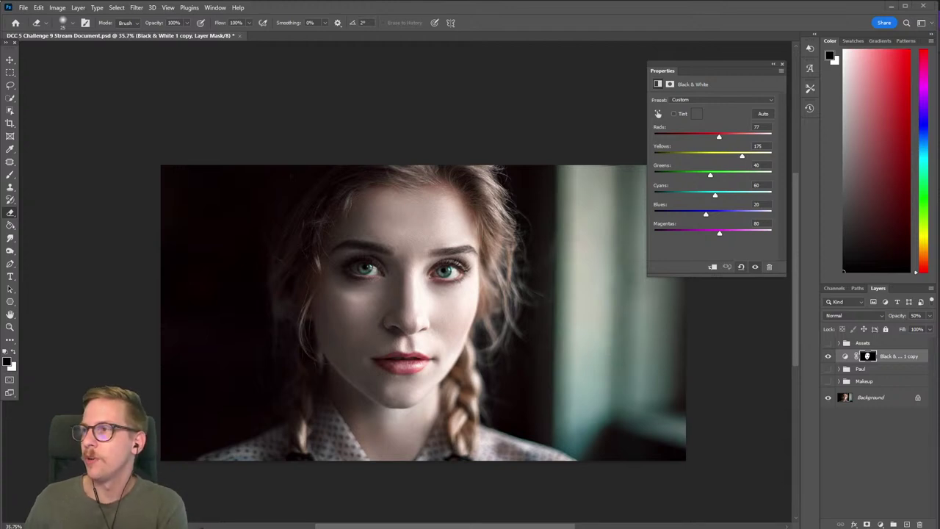
pyautogui.moveTo(939, 137); pyautogui.dragTo(347, 144)
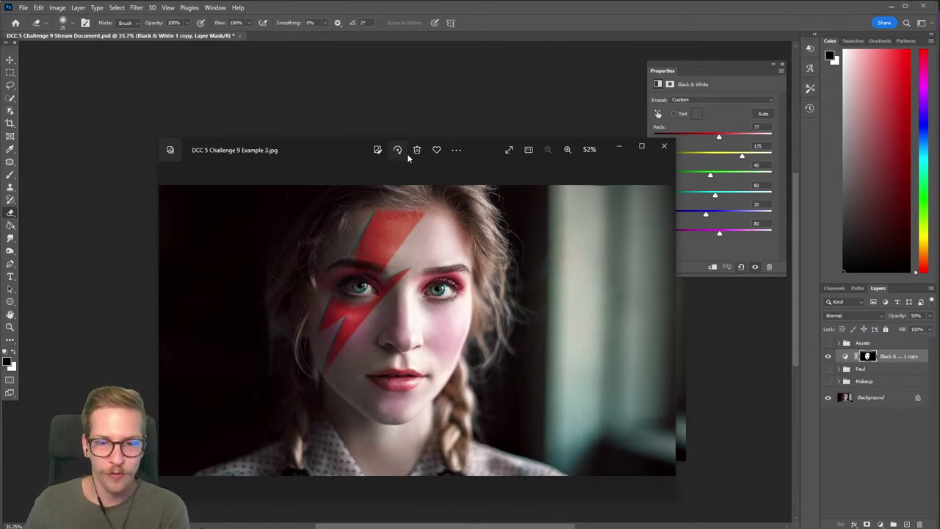
pyautogui.moveTo(345, 147); pyautogui.dragTo(939, 147)
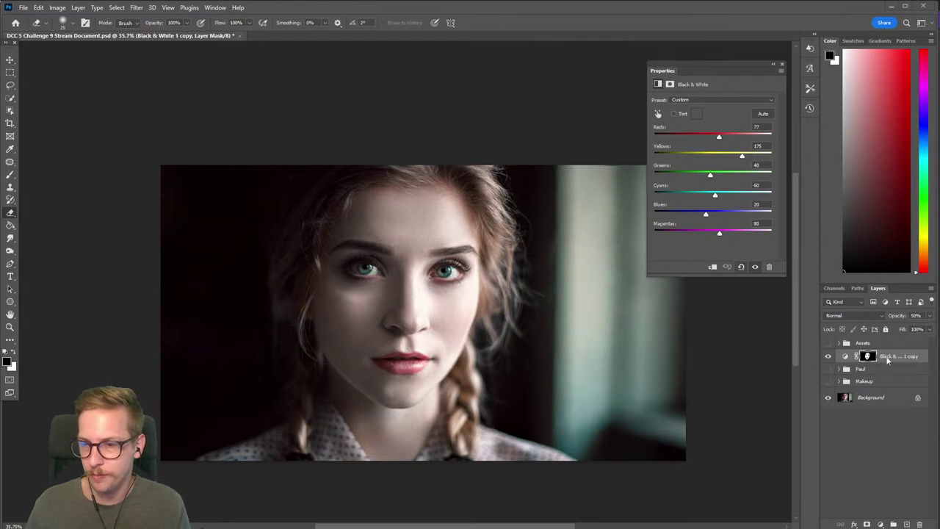
# Start a lightning-bolt pen path from the hairline past the left eye to the cheek tip
pyautogui.click(845, 356)
pyautogui.click(9, 263)
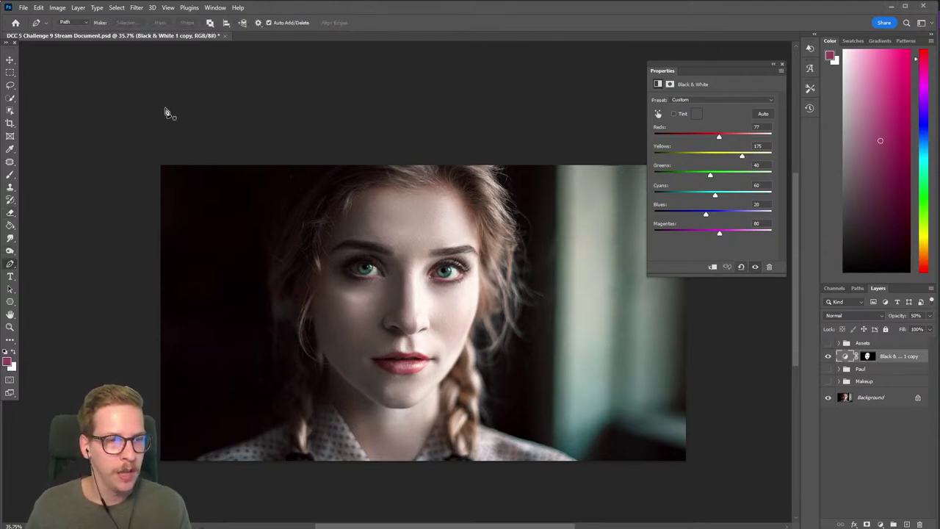
pyautogui.scroll(2, 329, 251)
pyautogui.moveTo(421, 322); pyautogui.dragTo(387, 299)
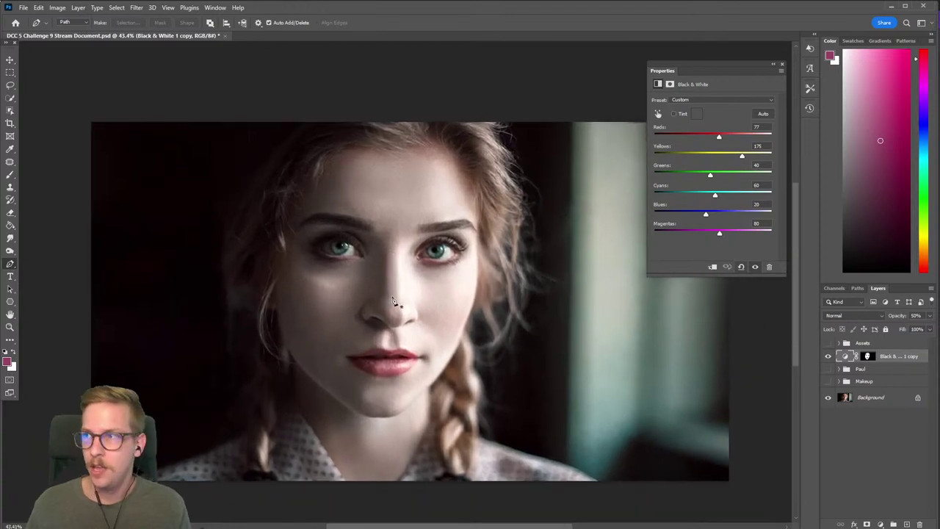
pyautogui.click(358, 147)
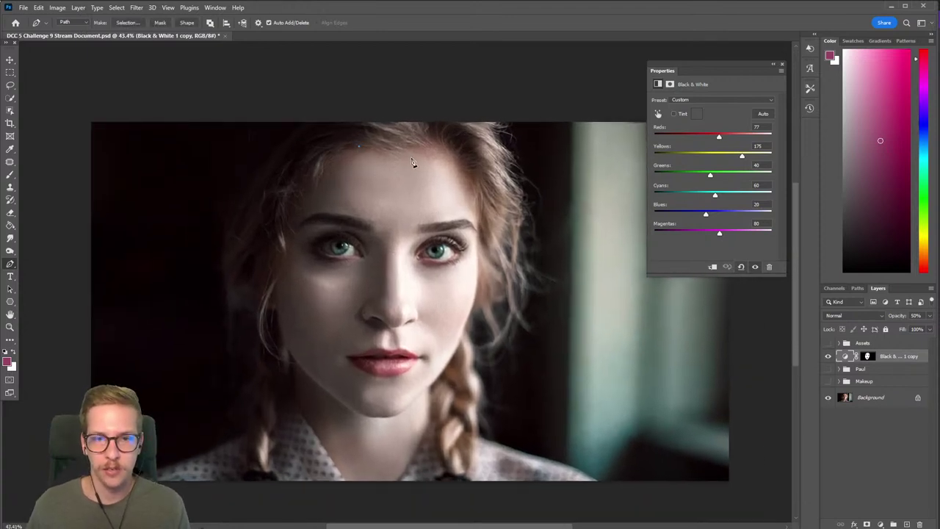
pyautogui.click(361, 237)
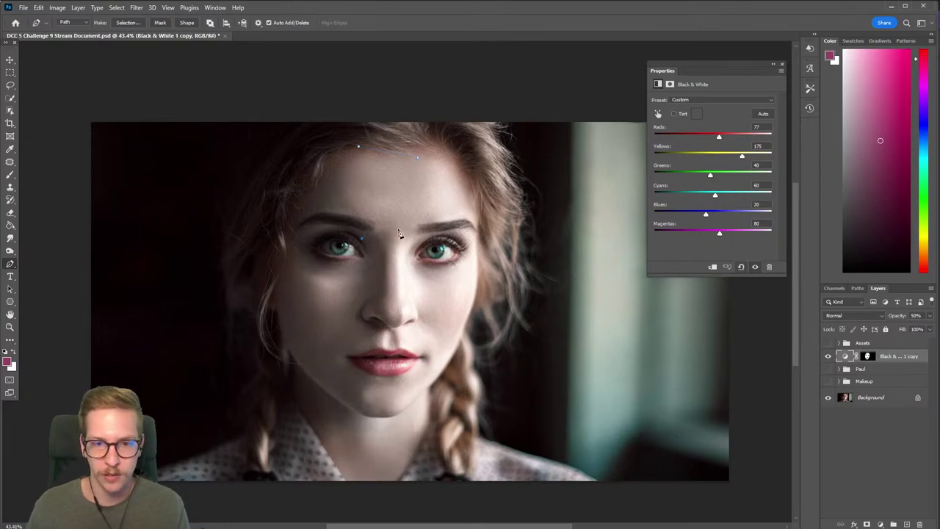
pyautogui.click(308, 337)
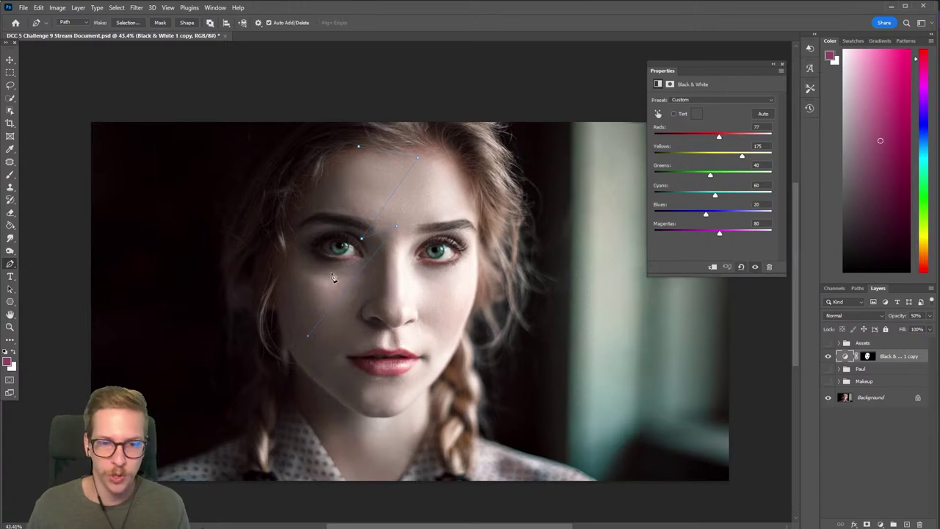
# Add the bolt's cheek notch, adjust its corners, and finish at the top-right hairline
pyautogui.click(293, 293)
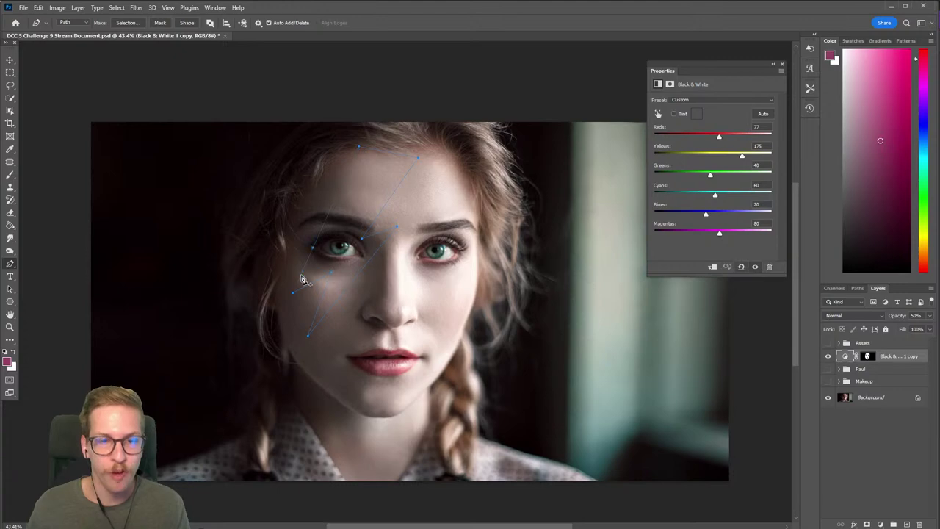
pyautogui.click(308, 338)
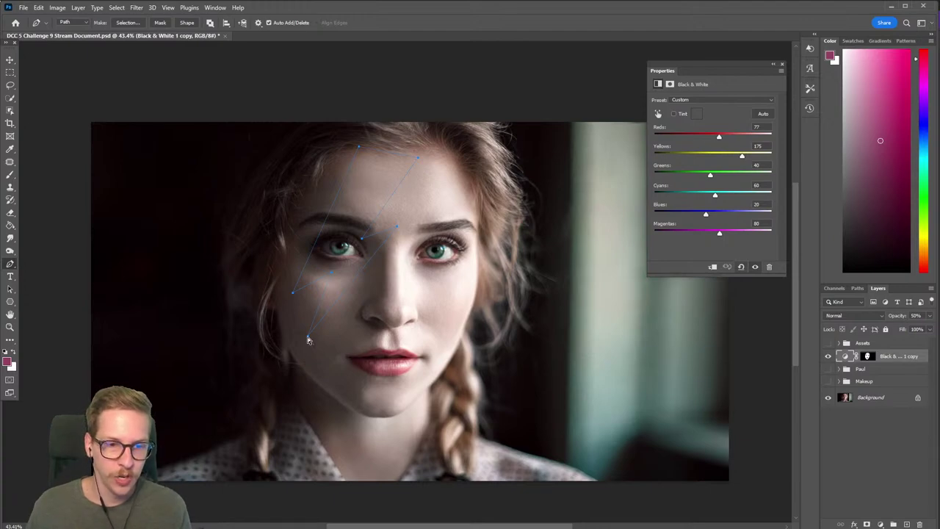
pyautogui.moveTo(308, 339); pyautogui.dragTo(305, 343)
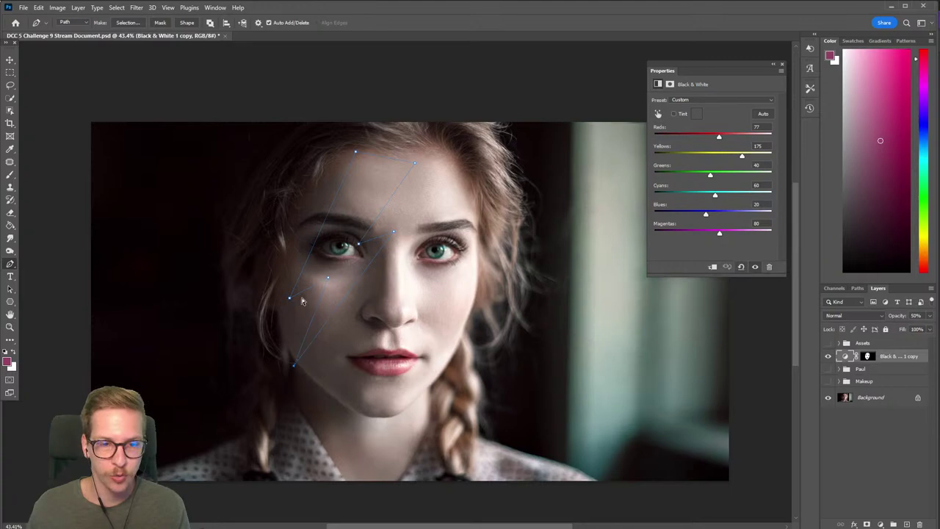
pyautogui.moveTo(290, 301); pyautogui.dragTo(296, 301)
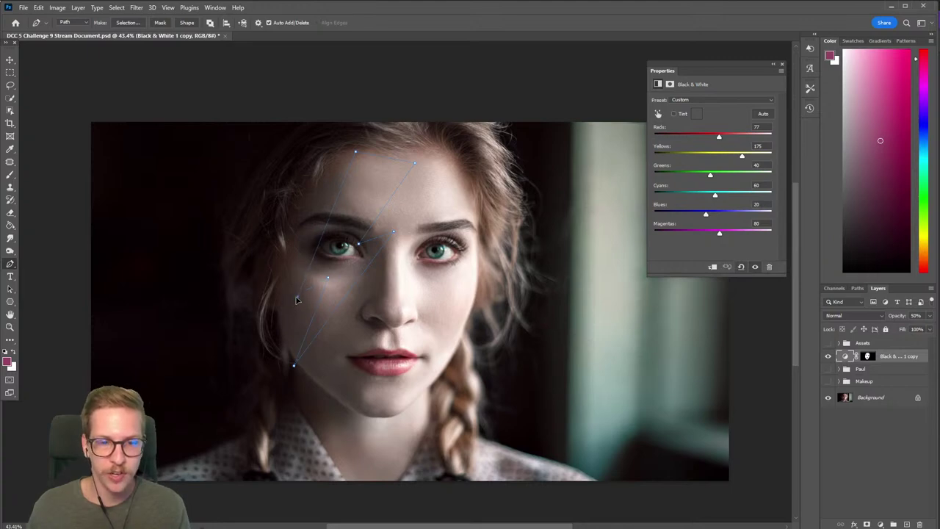
pyautogui.click(402, 219)
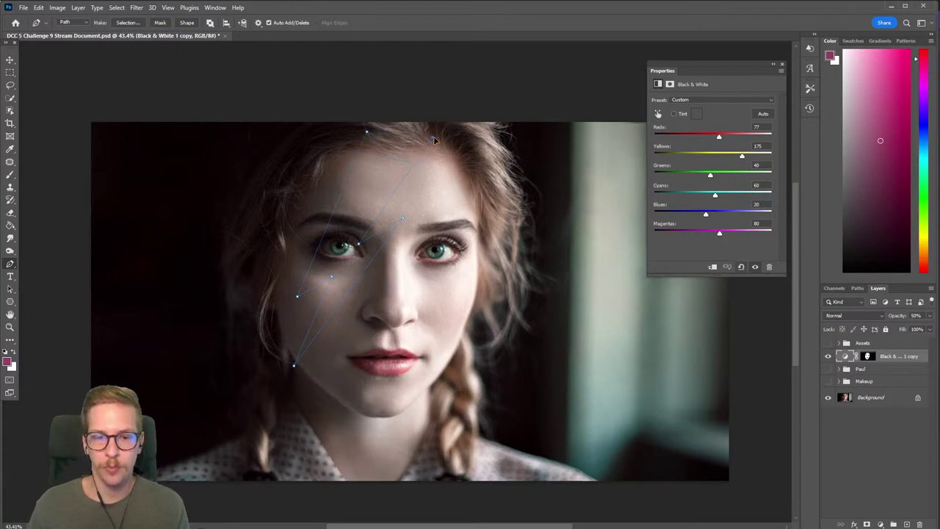
pyautogui.click(433, 136)
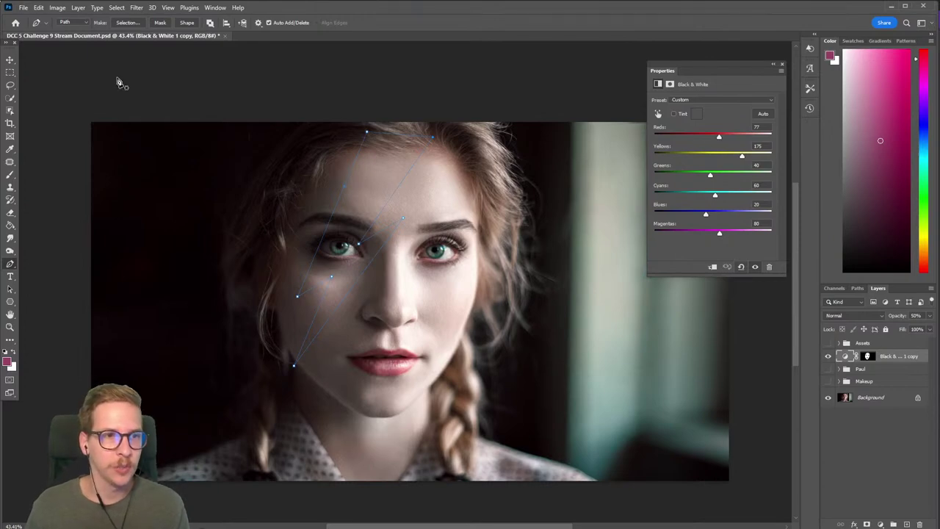
# Convert the bolt path into a shape layer filled with red
pyautogui.click(186, 23)
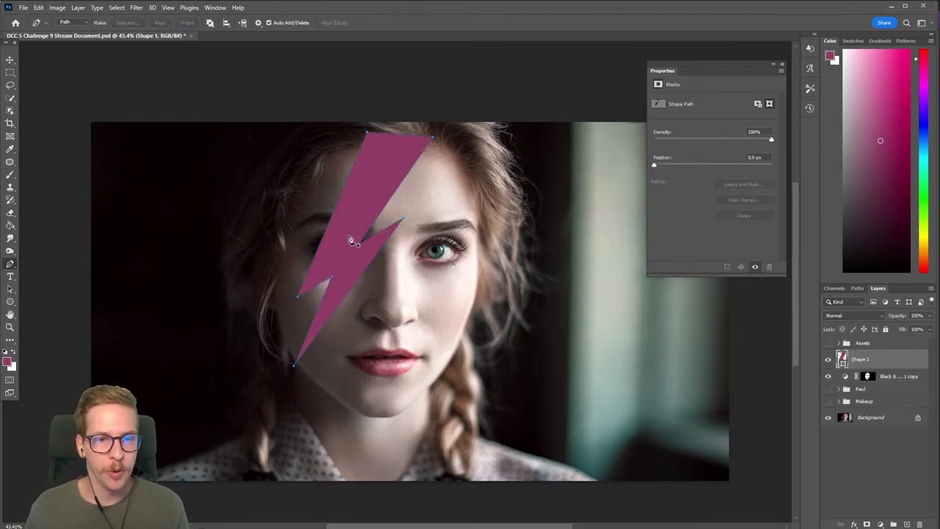
pyautogui.click(11, 288)
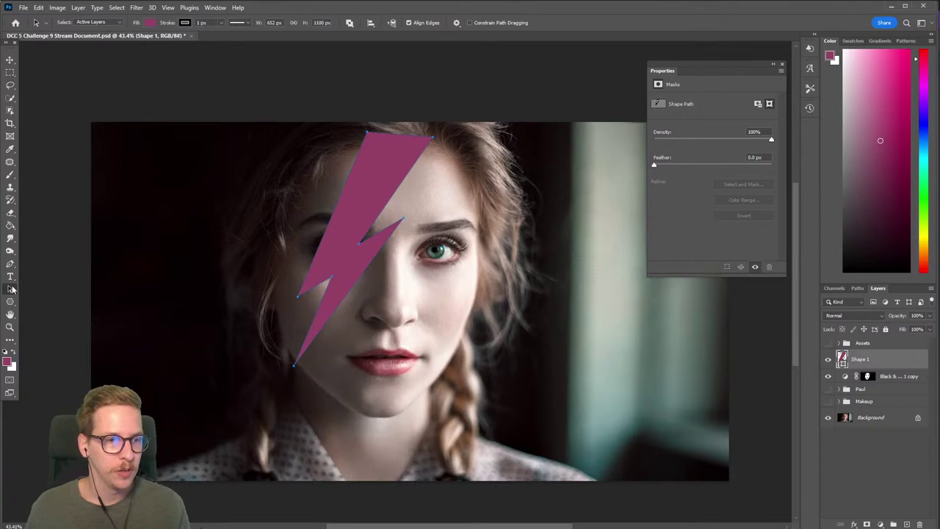
pyautogui.click(152, 22)
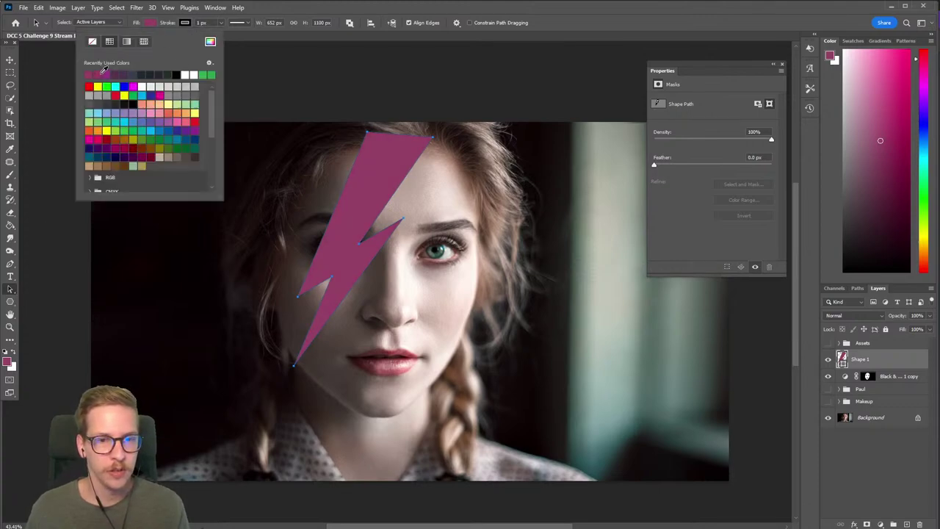
pyautogui.click(116, 94)
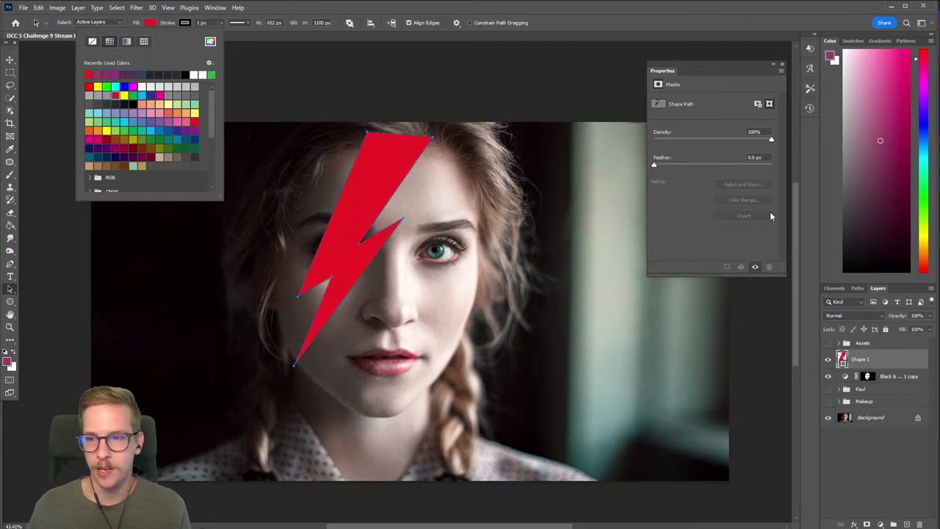
# Show Assets, hide the Union Jack layer, and set the fill to orange-red cf370f from the red dot
pyautogui.click(827, 344)
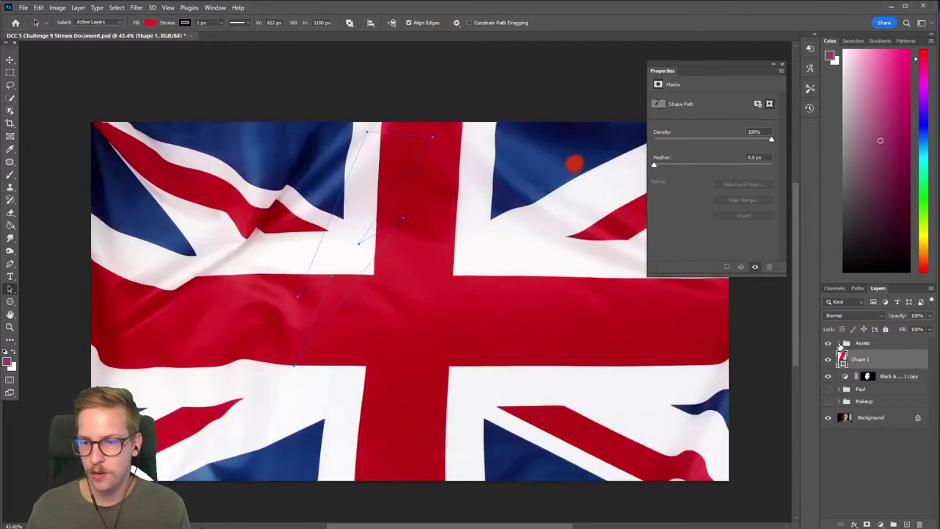
pyautogui.click(839, 343)
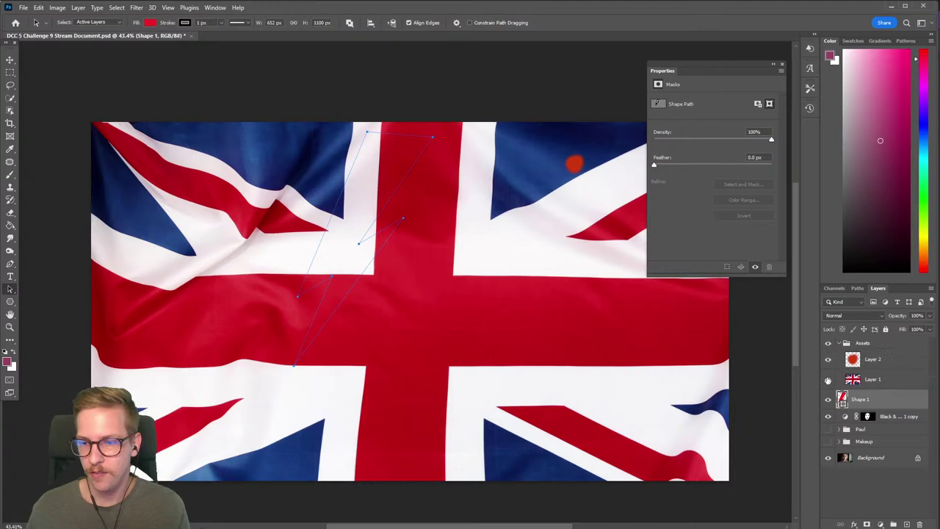
pyautogui.click(827, 379)
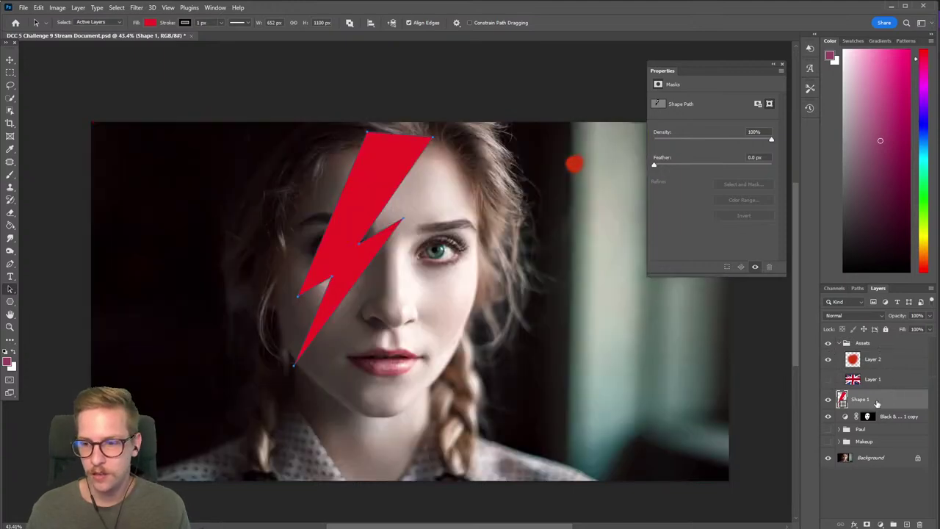
pyautogui.click(151, 22)
pyautogui.click(210, 41)
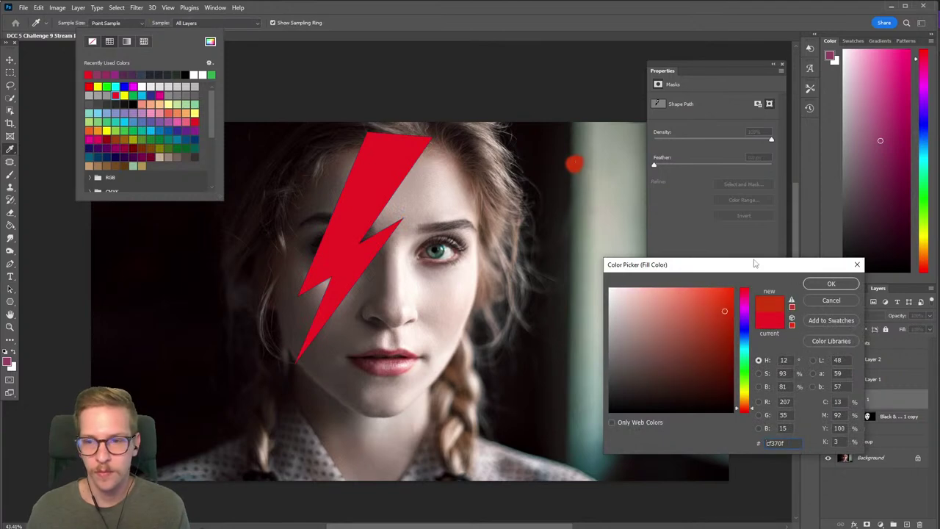
pyautogui.click(824, 285)
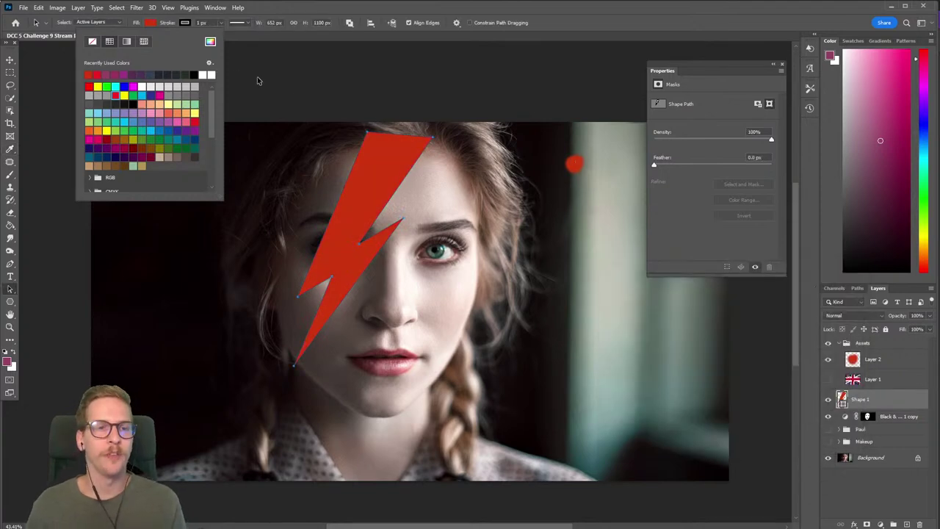
pyautogui.click(889, 402)
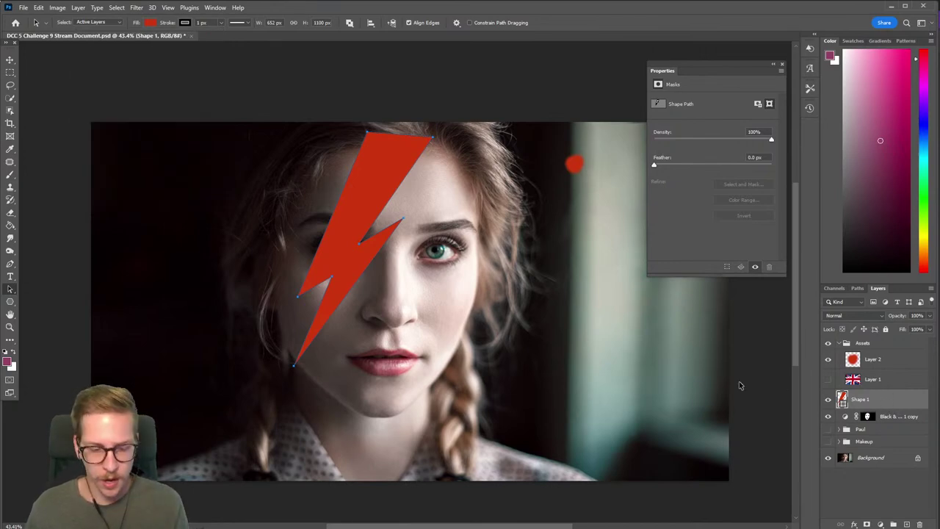
# Move the bolt slightly down, duplicate it, and nudge the original 21 px right
pyautogui.press('v')
pyautogui.moveTo(371, 180); pyautogui.dragTo(385, 192)
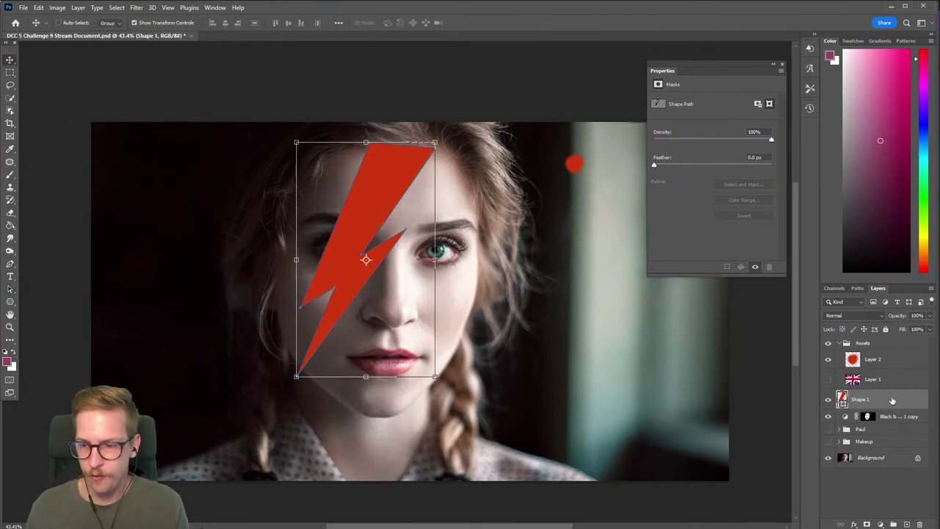
pyautogui.press('ctrl')
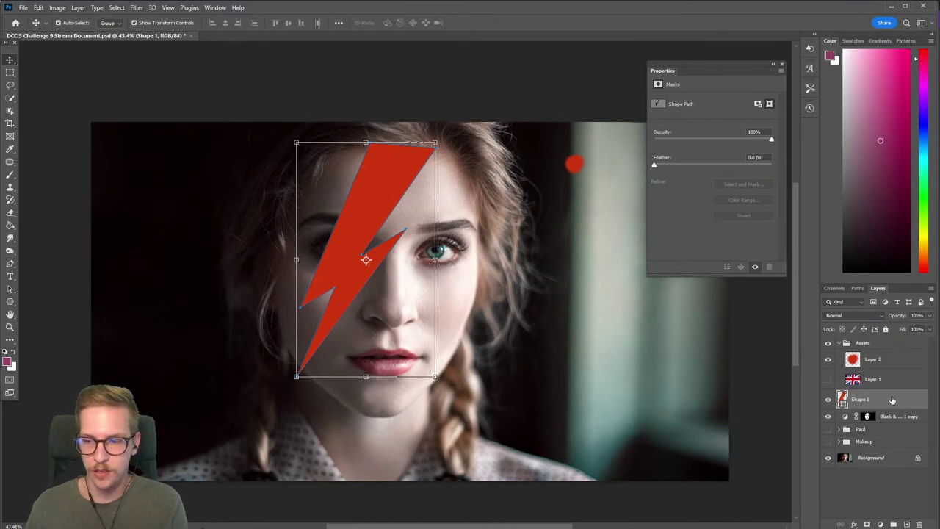
pyautogui.hotkey('ctrl', 'j')
pyautogui.click(869, 422)
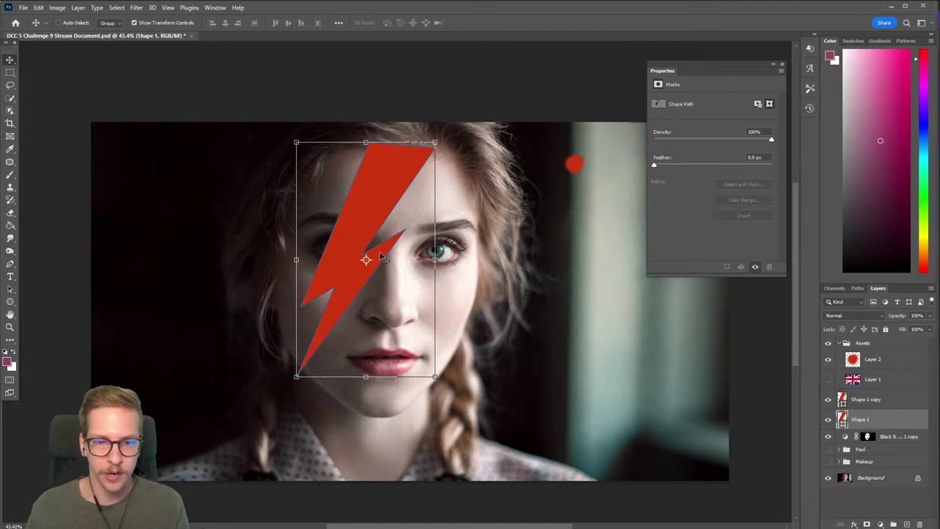
pyautogui.moveTo(373, 267); pyautogui.dragTo(387, 266)
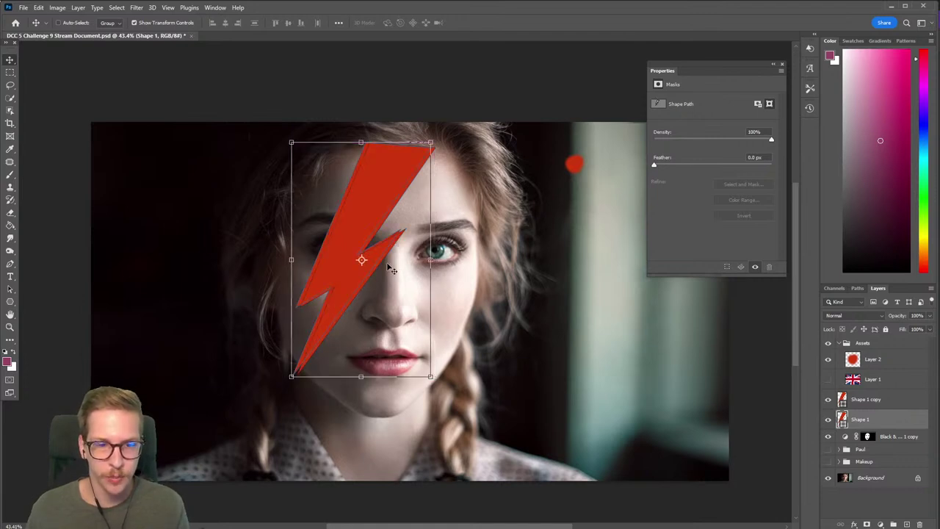
# Give the lower bolt a cyan fill and a cyan stroke about 18 px wide
pyautogui.click(10, 288)
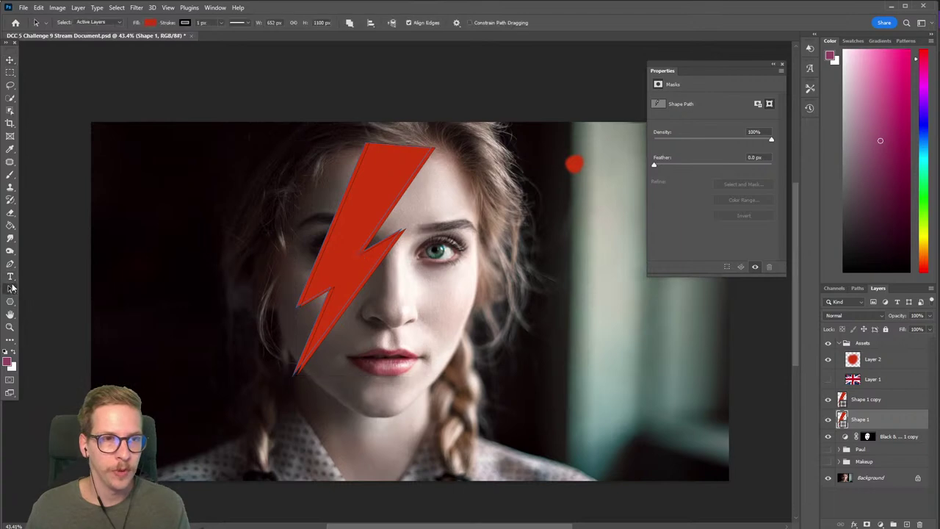
pyautogui.click(151, 22)
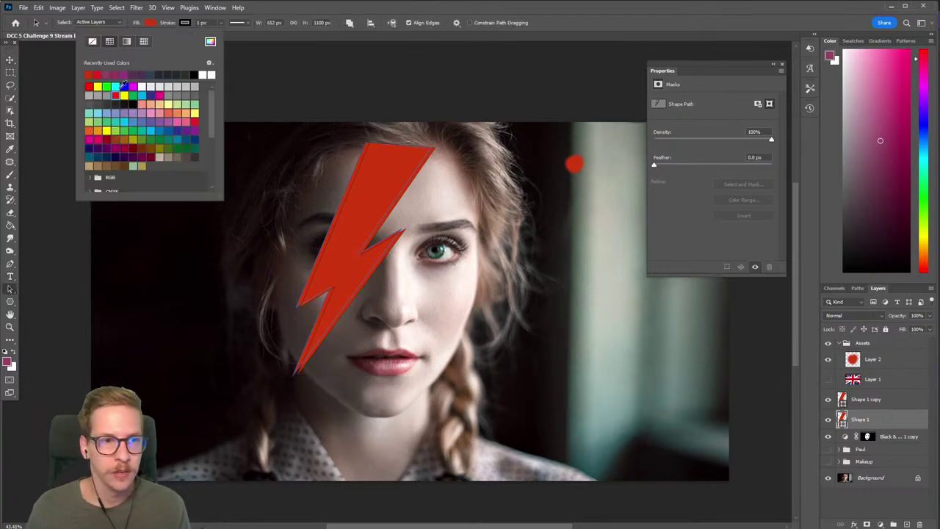
pyautogui.click(115, 87)
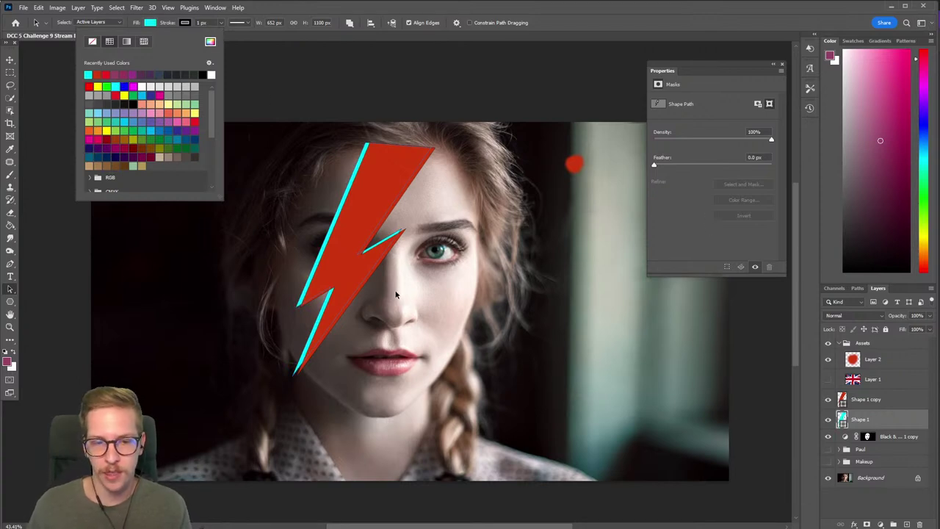
pyautogui.click(185, 23)
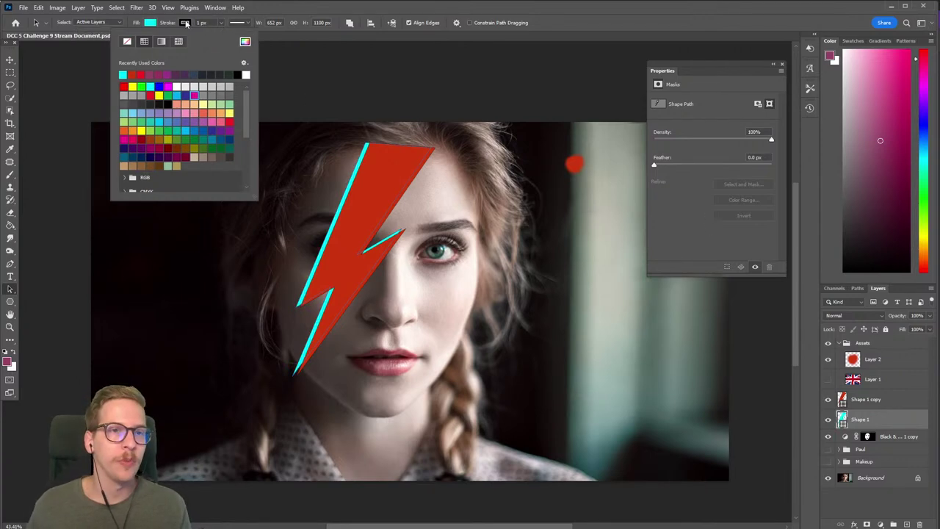
pyautogui.click(124, 74)
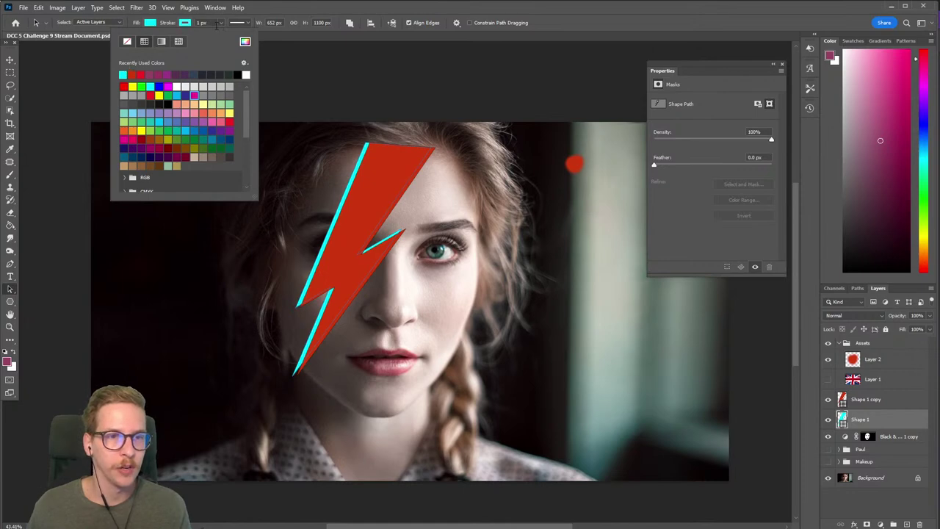
pyautogui.click(221, 23)
pyautogui.moveTo(221, 35); pyautogui.dragTo(224, 35)
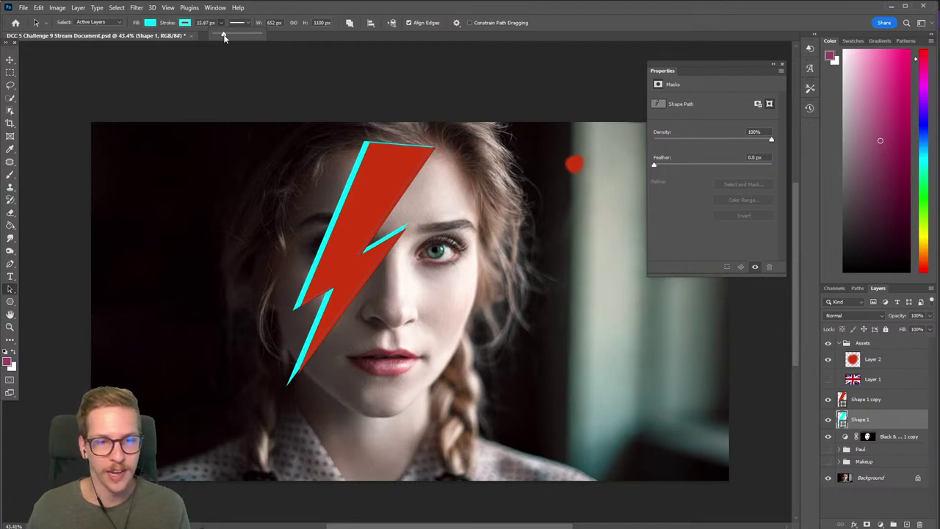
pyautogui.press('v')
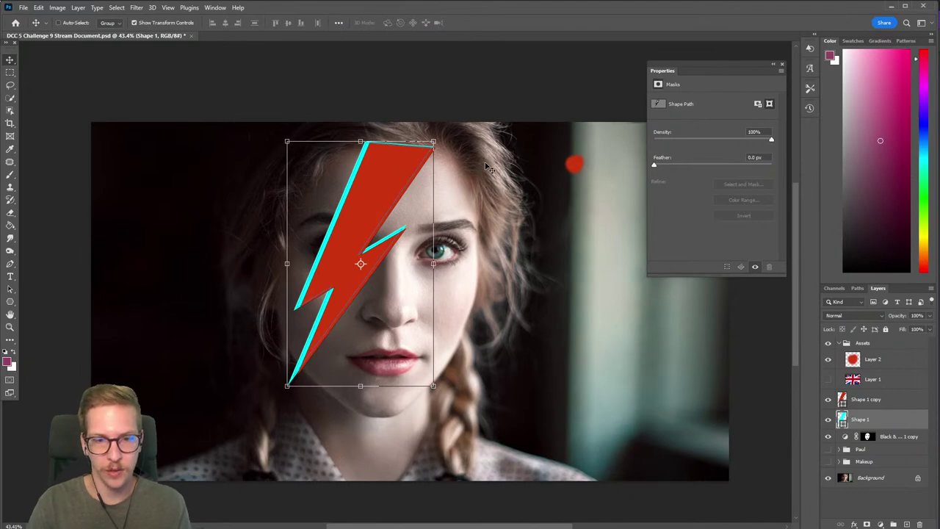
# Set the red Shape 1 copy bolt's stroke to none after trying red and dark outlines
pyautogui.click(895, 401)
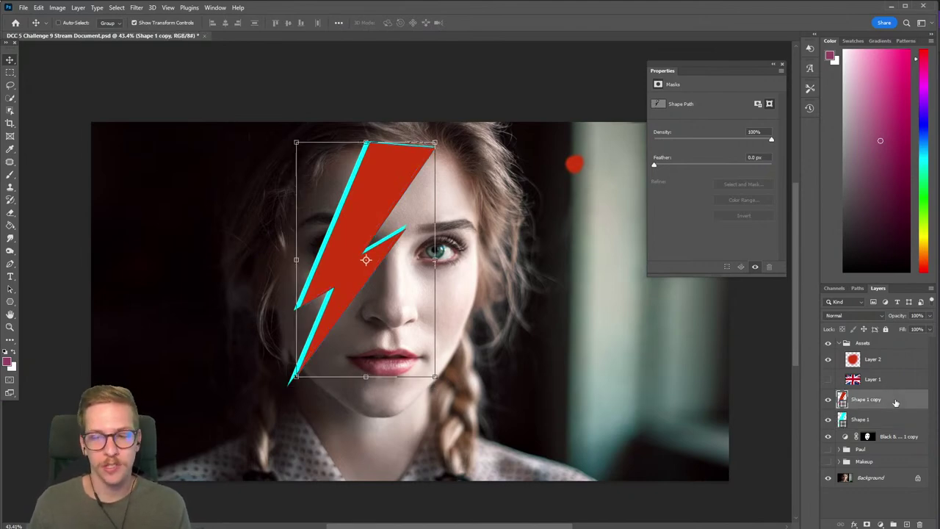
pyautogui.press('b')
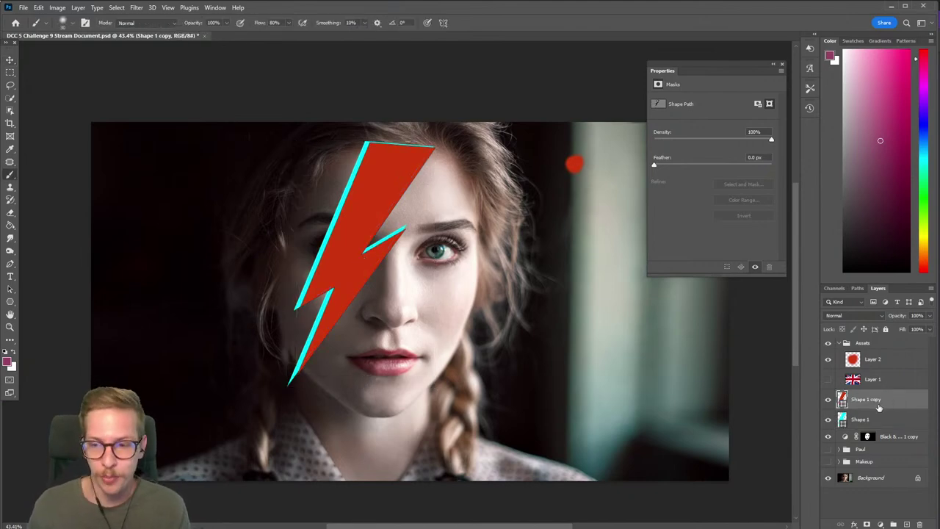
pyautogui.click(9, 288)
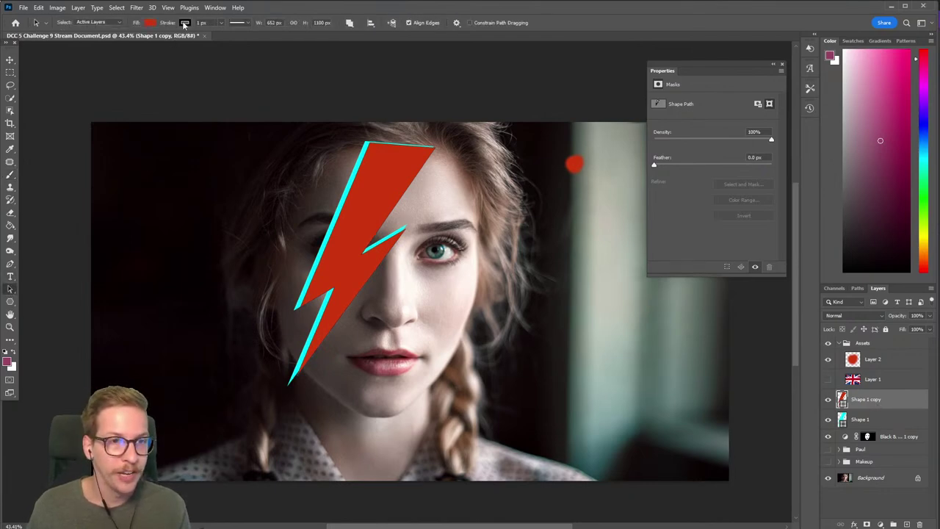
pyautogui.click(184, 22)
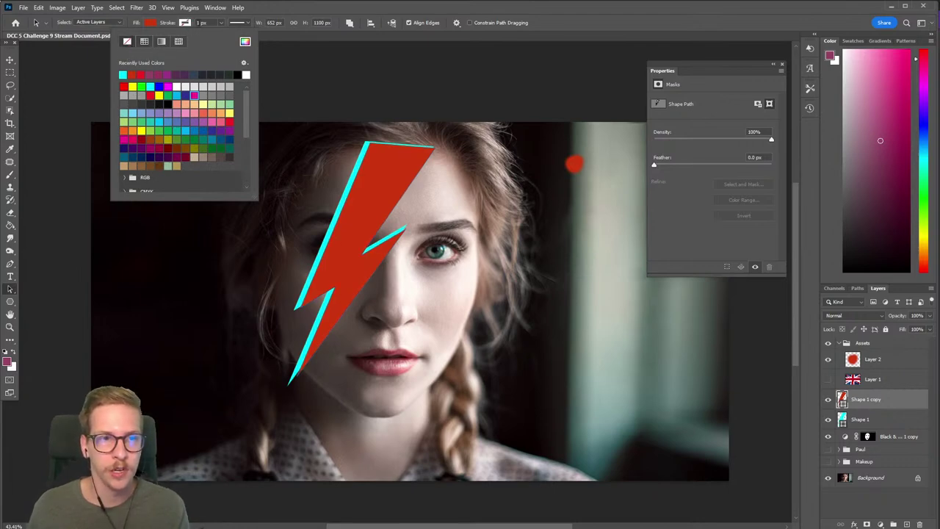
pyautogui.click(140, 71)
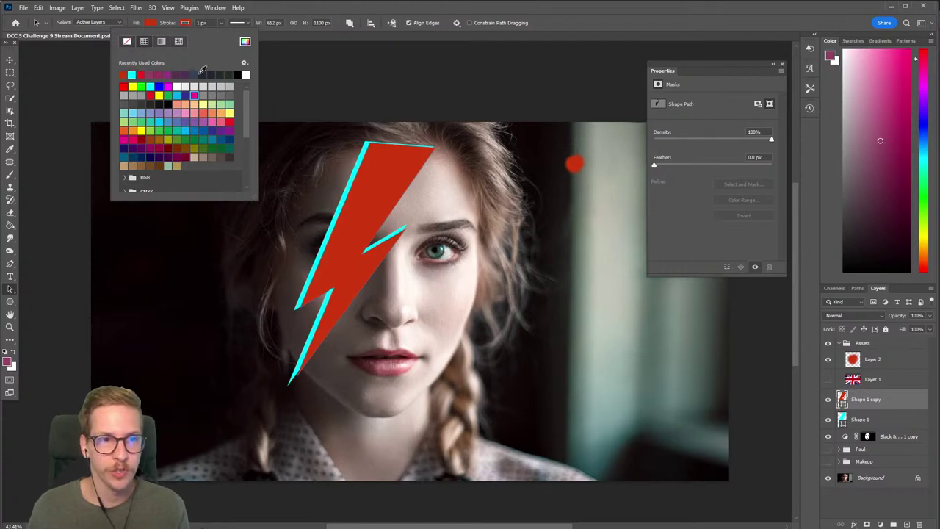
pyautogui.click(201, 73)
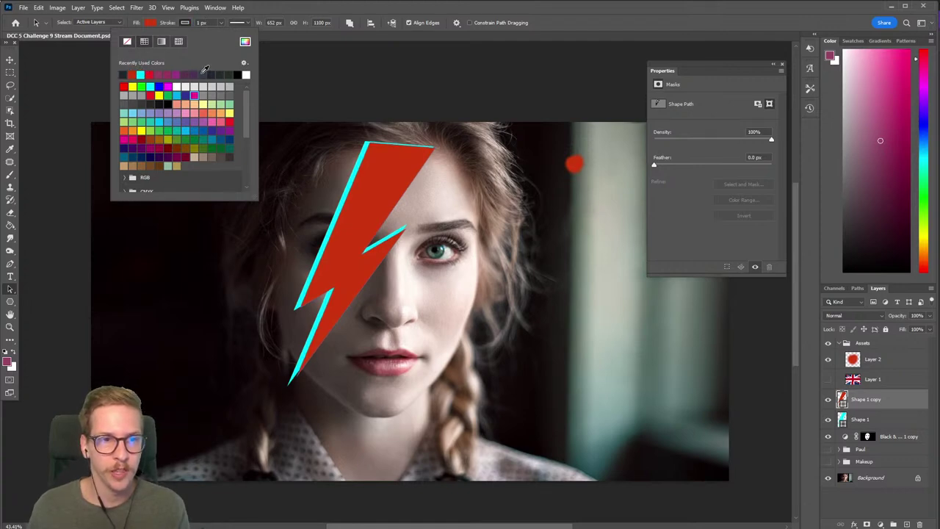
pyautogui.click(221, 23)
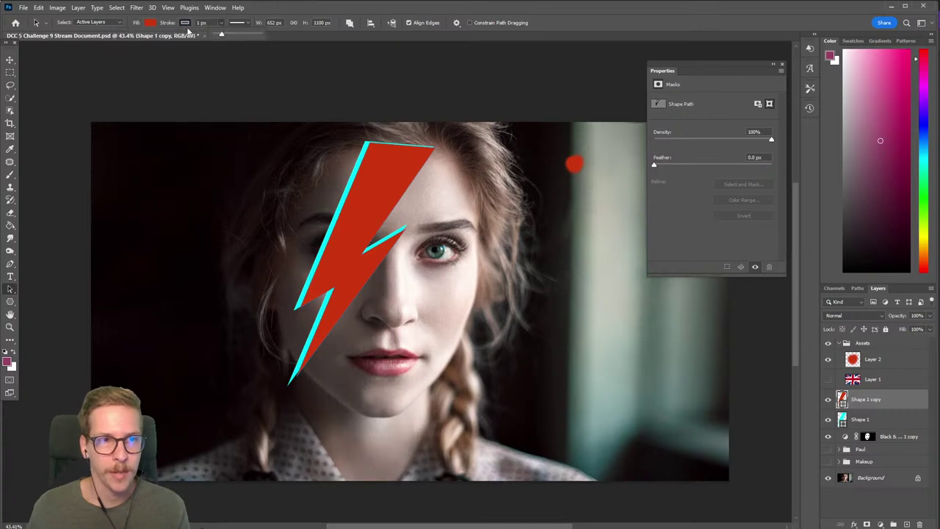
pyautogui.click(186, 24)
pyautogui.click(128, 42)
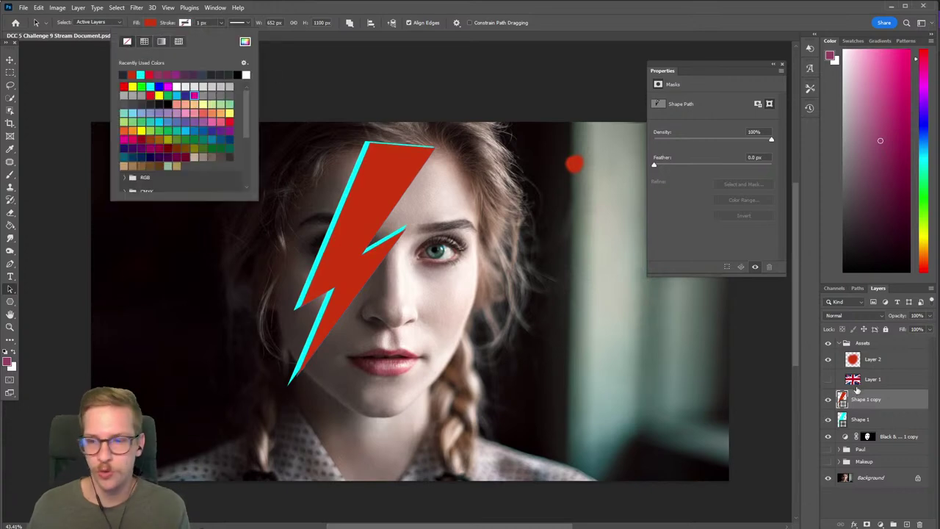
# Add a Multiply drop shadow to the red bolt's layer style
pyautogui.click(903, 402)
pyautogui.doubleClick(903, 402)
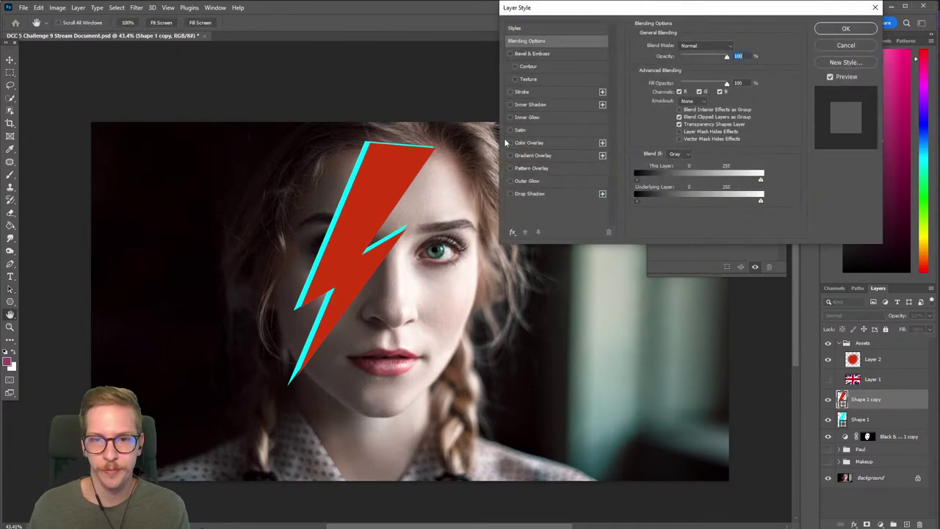
pyautogui.click(511, 194)
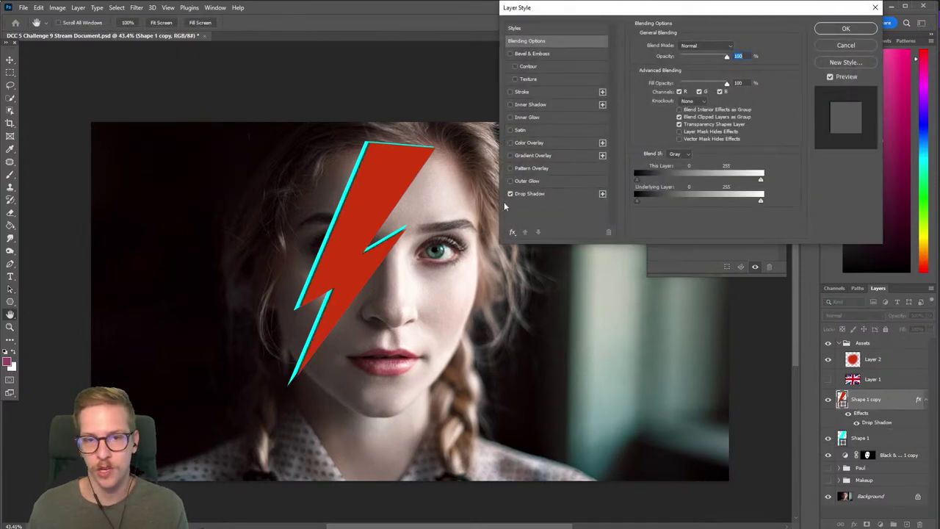
pyautogui.click(539, 195)
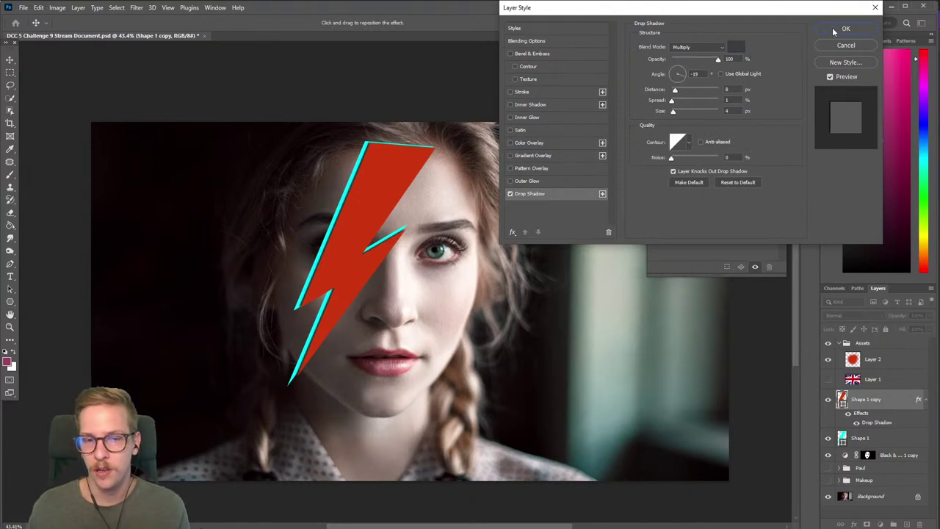
pyautogui.click(834, 30)
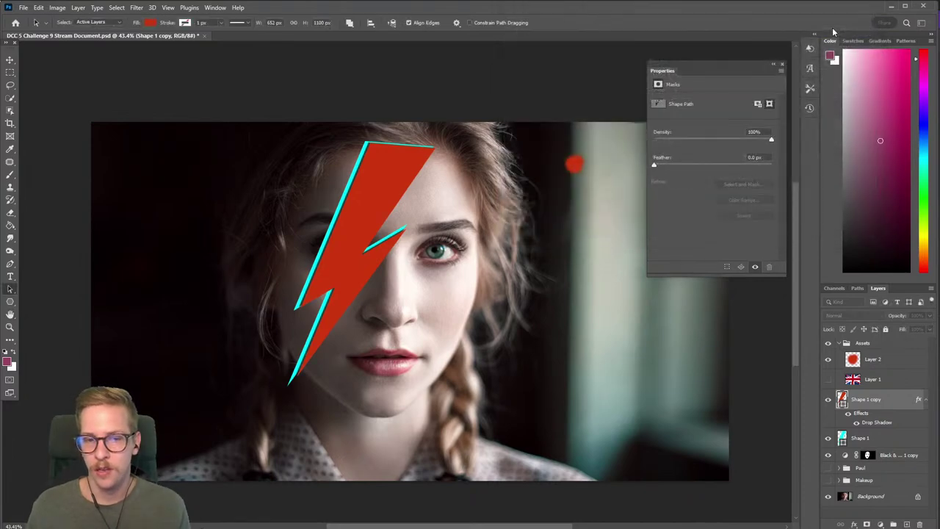
# Duplicate both bolt shape layers and rasterize the copies, baking in the red bolt's drop shadow
pyautogui.keyDown('shift'); pyautogui.click(883, 439); pyautogui.keyUp('shift')
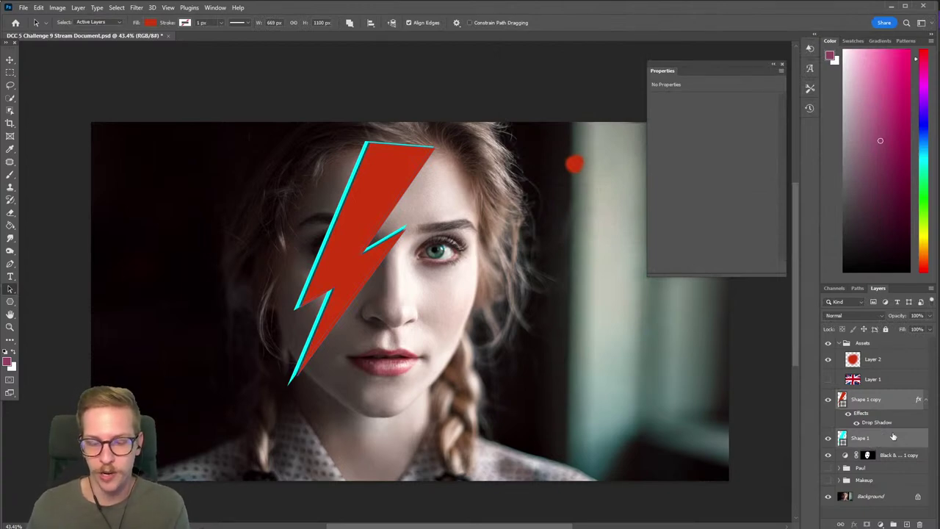
pyautogui.hotkey('ctrl', 'j')
pyautogui.rightClick(883, 400)
pyautogui.click(883, 398)
pyautogui.rightClick(887, 399)
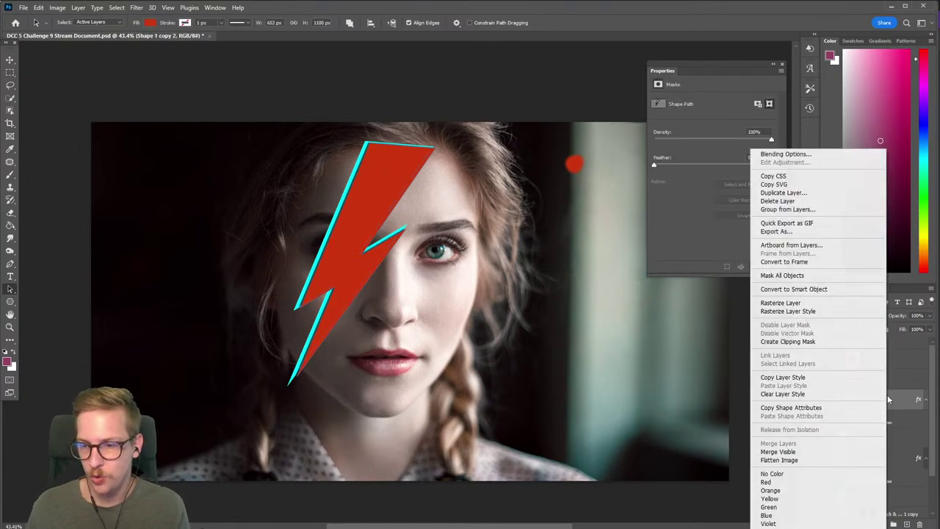
pyautogui.click(779, 303)
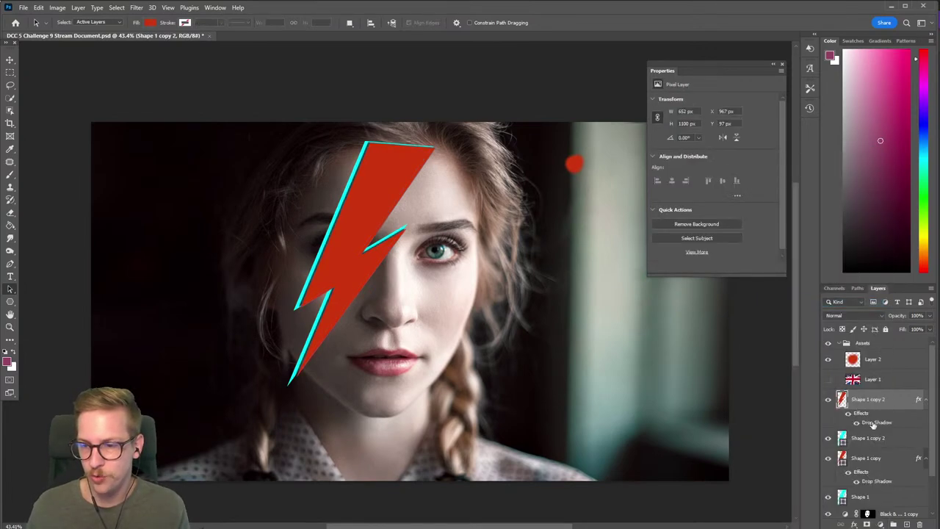
pyautogui.rightClick(873, 424)
pyautogui.click(817, 313)
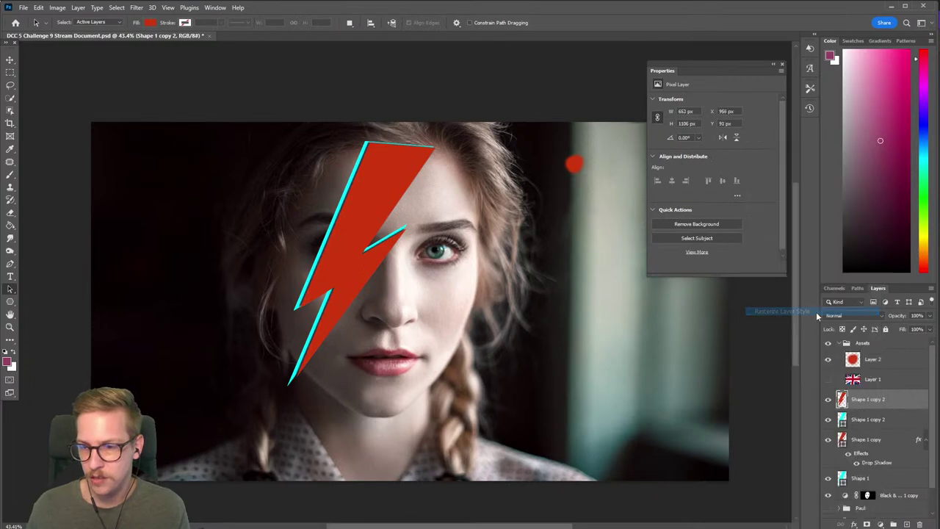
pyautogui.rightClick(882, 420)
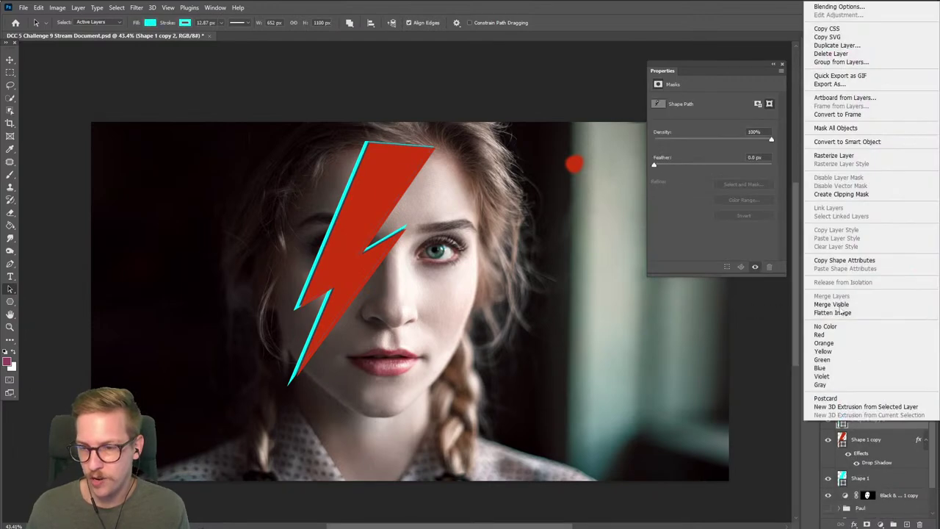
pyautogui.click(833, 155)
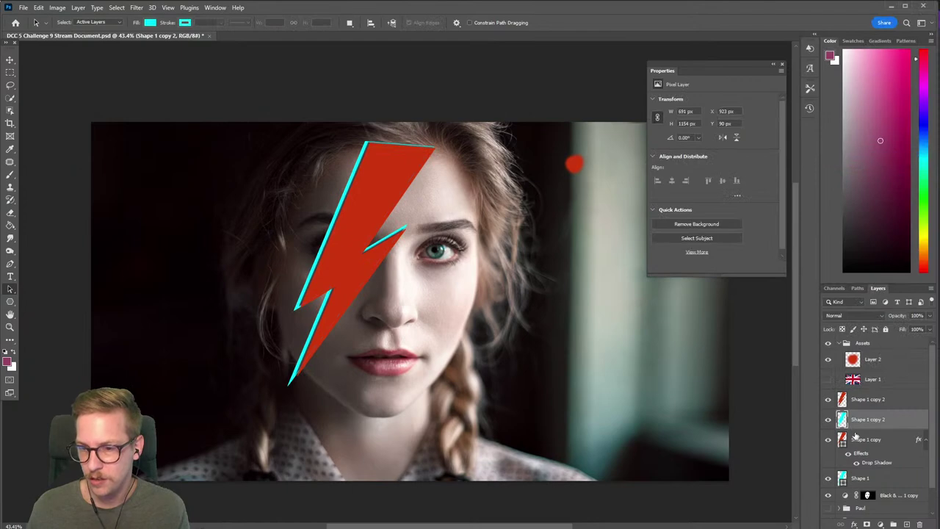
# Hide the original bolt layers and merge the two rasterized copies into Shape 1 copy 2
pyautogui.click(828, 478)
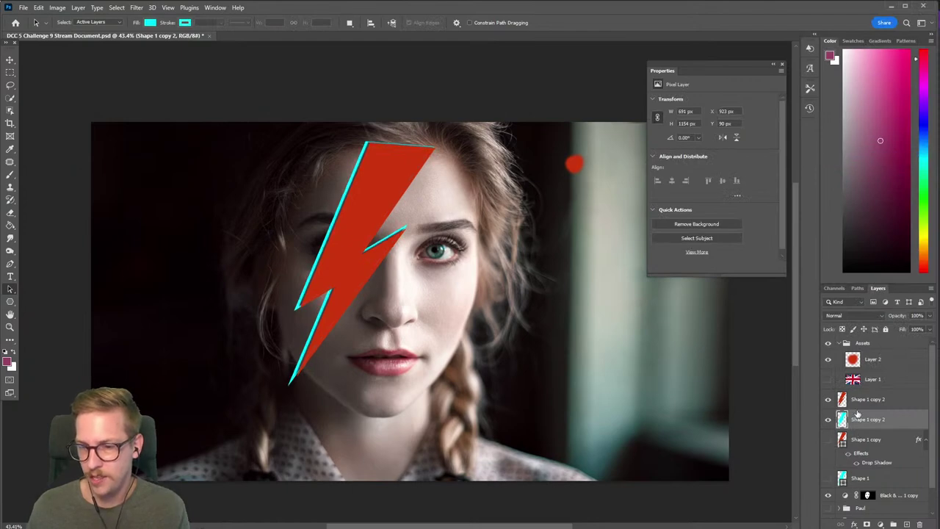
pyautogui.keyDown('ctrl'); pyautogui.click(879, 397); pyautogui.keyUp('ctrl')
pyautogui.rightClick(879, 397)
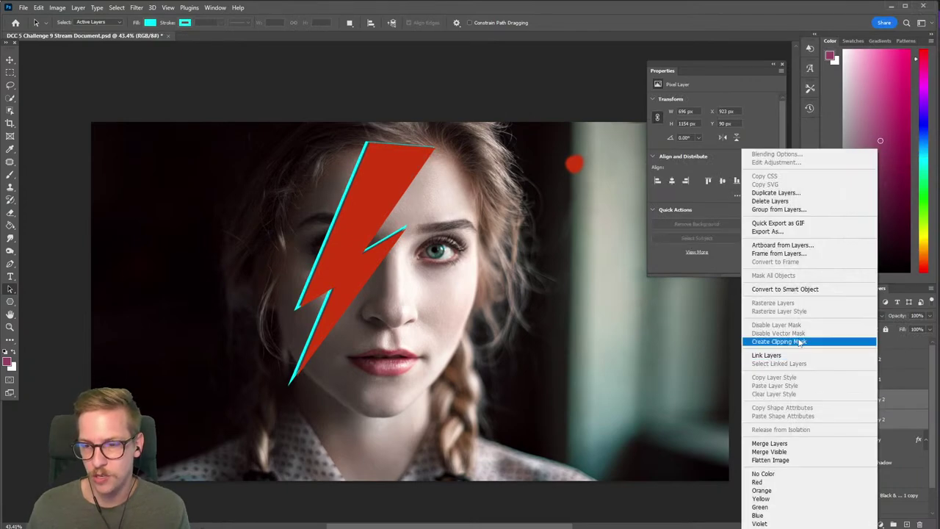
pyautogui.click(769, 443)
pyautogui.click(828, 398)
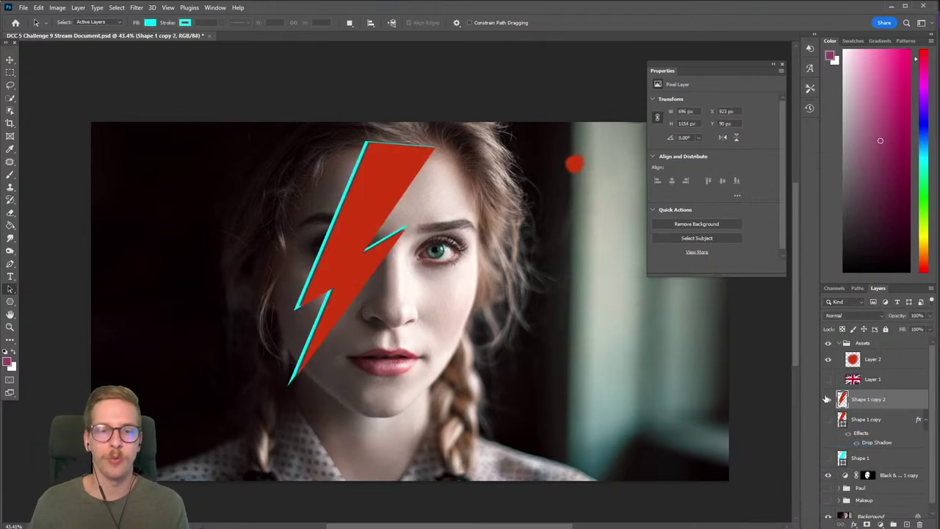
# Set the bolt layer to Overlay, scale it down to about 84%, and save
pyautogui.press('v')
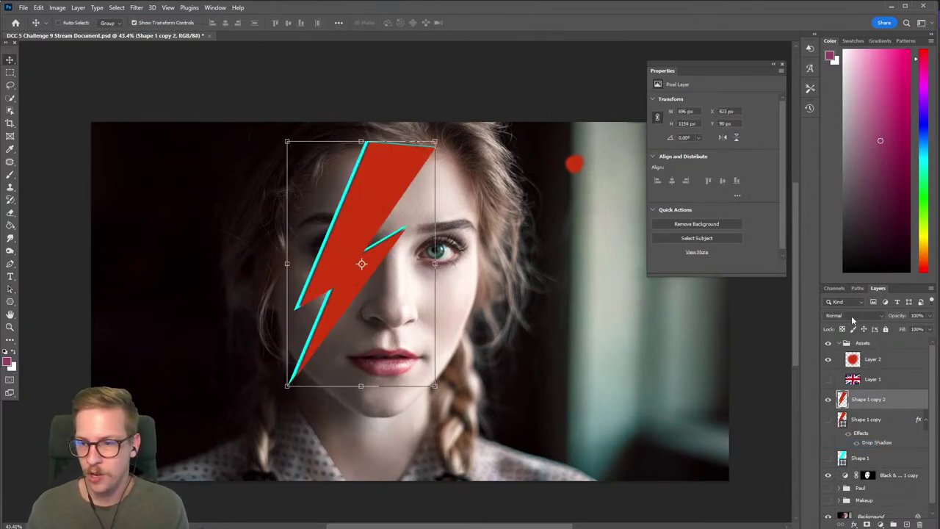
pyautogui.click(851, 315)
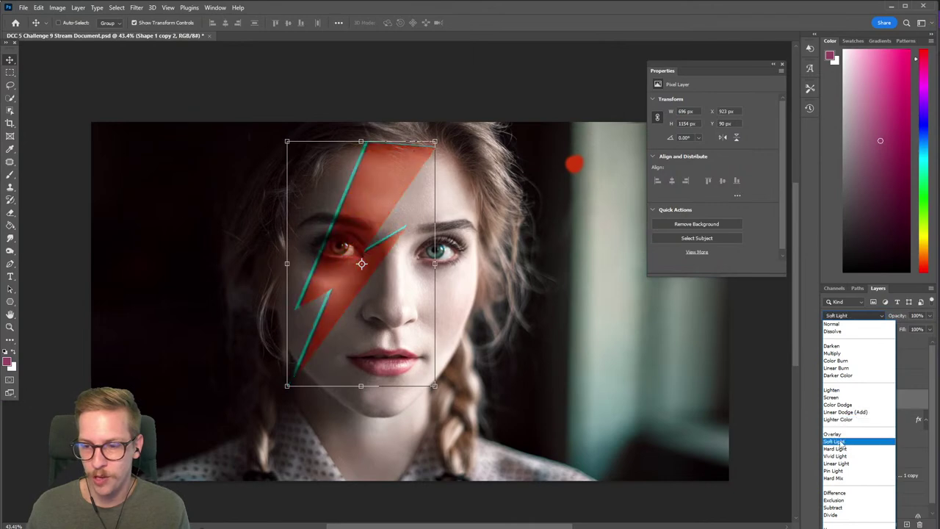
pyautogui.click(837, 434)
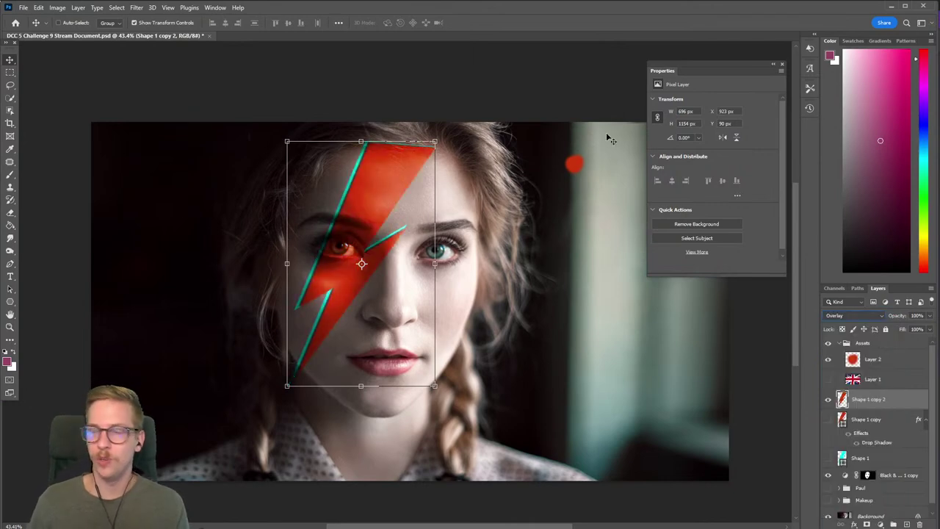
pyautogui.moveTo(433, 141)
pyautogui.mouseDown()
pyautogui.moveTo(383, 192)
pyautogui.moveTo(379, 176)
pyautogui.mouseUp()
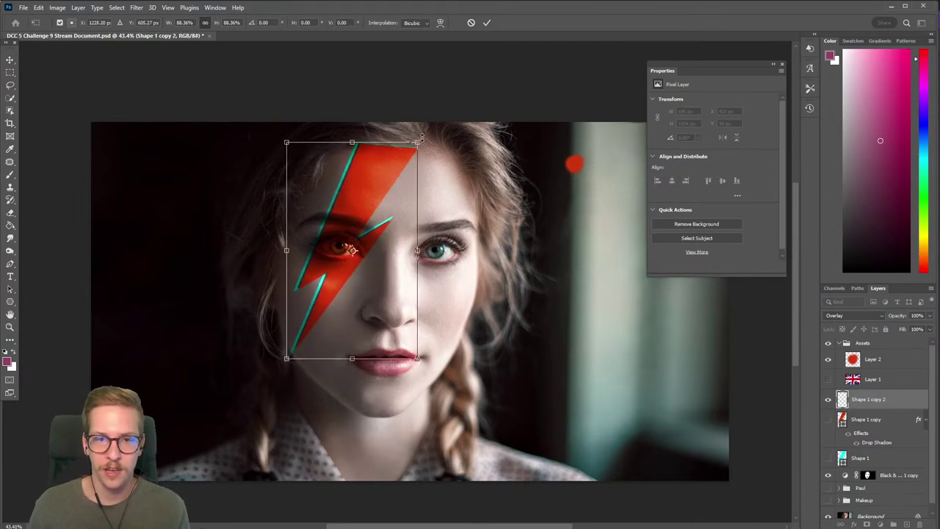
pyautogui.moveTo(417, 144); pyautogui.dragTo(402, 161)
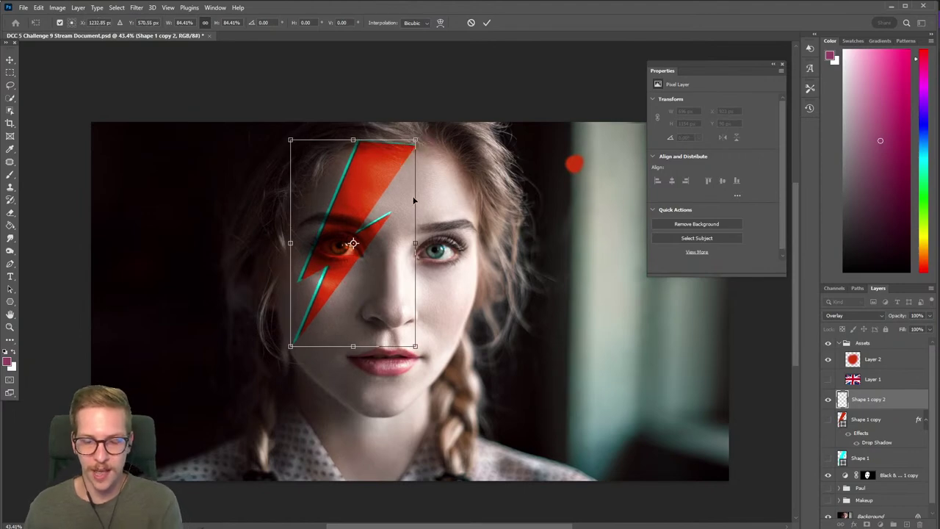
pyautogui.press('Return')
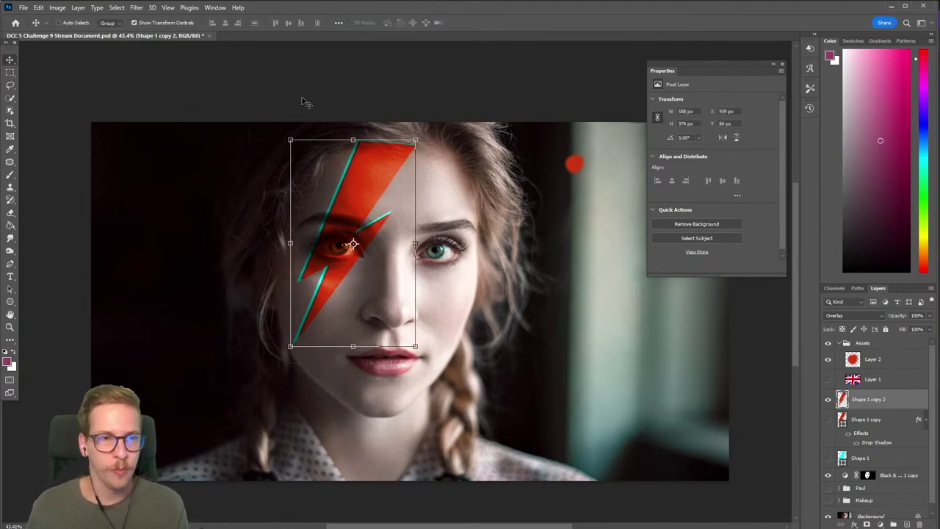
pyautogui.hotkey('ctrl', 's')
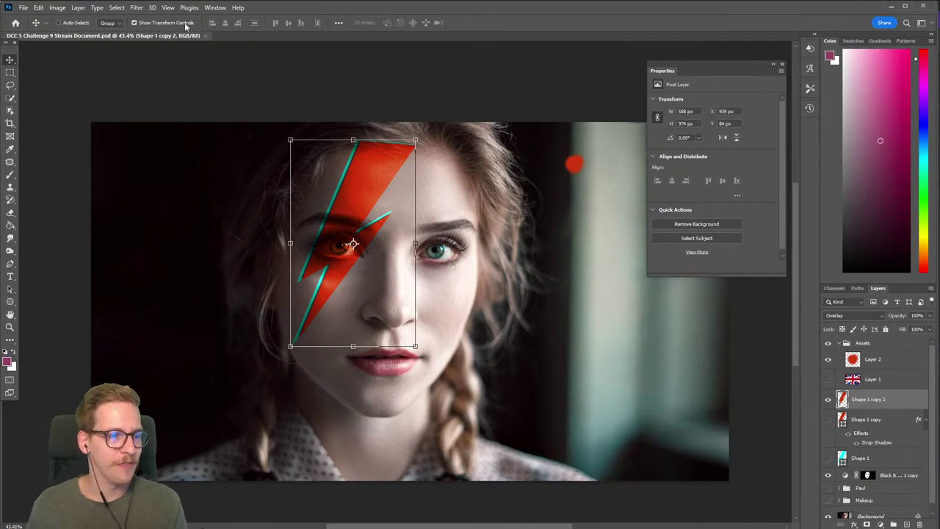
# Warp the bolt so its left edge bows along the face, then nudge it lower
pyautogui.click(37, 8)
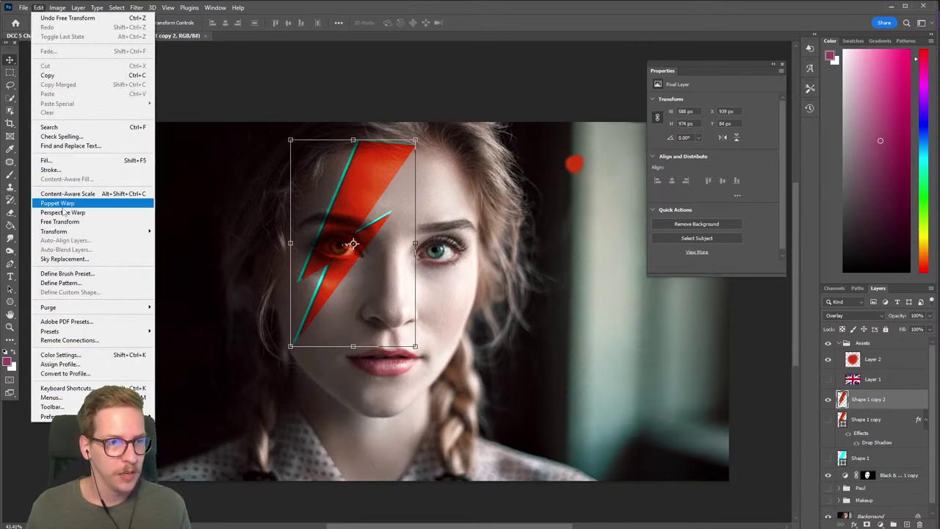
pyautogui.moveTo(74, 231)
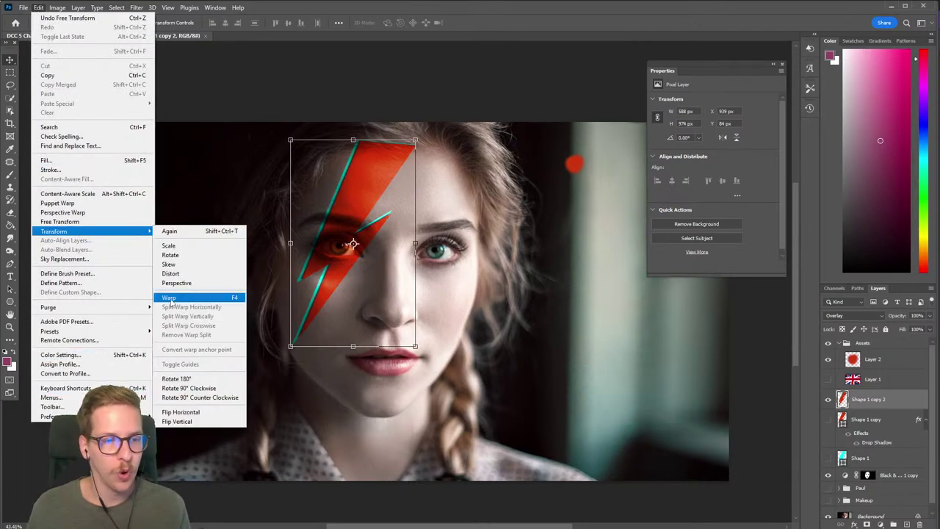
pyautogui.click(169, 301)
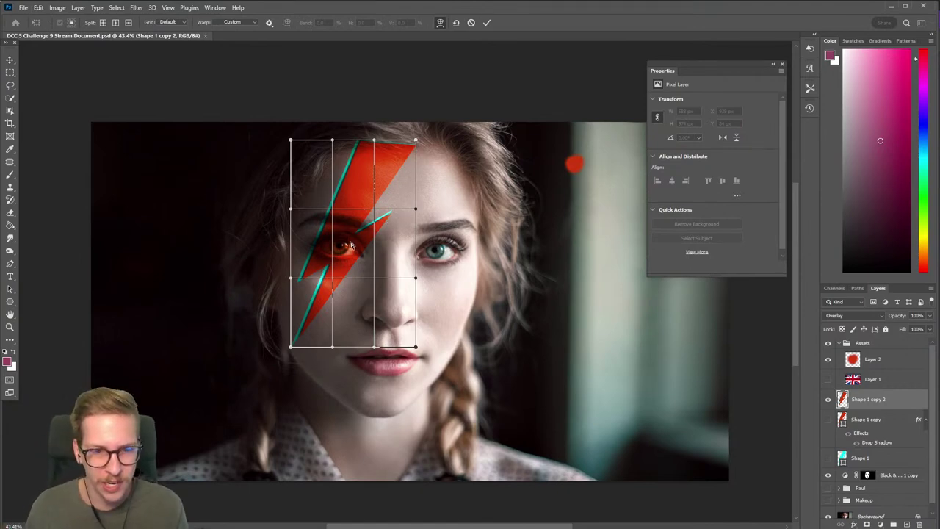
pyautogui.moveTo(350, 248); pyautogui.dragTo(311, 253)
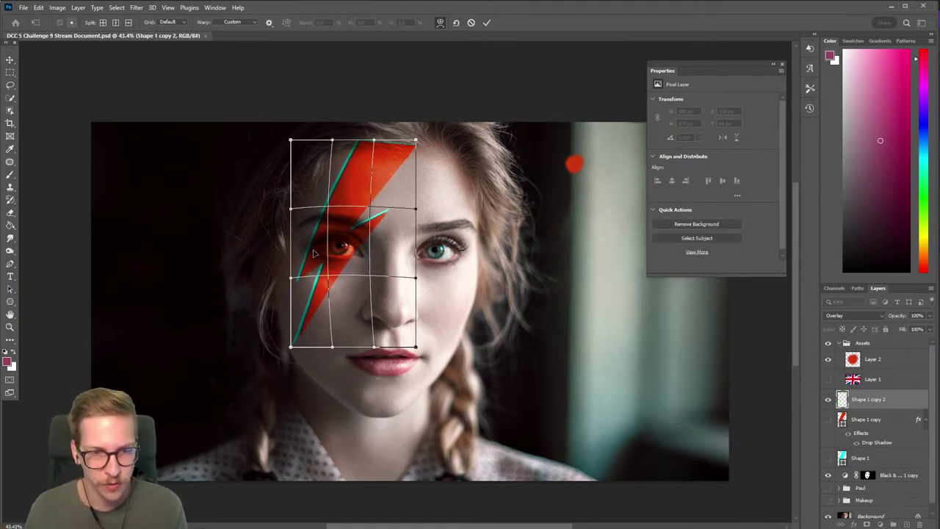
pyautogui.hotkey('ctrl', 'z')
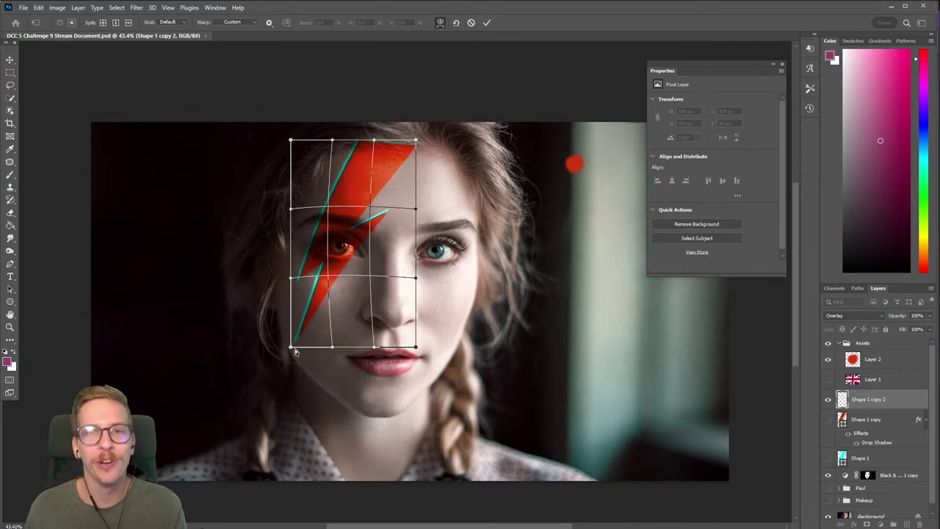
pyautogui.moveTo(289, 353); pyautogui.dragTo(293, 354)
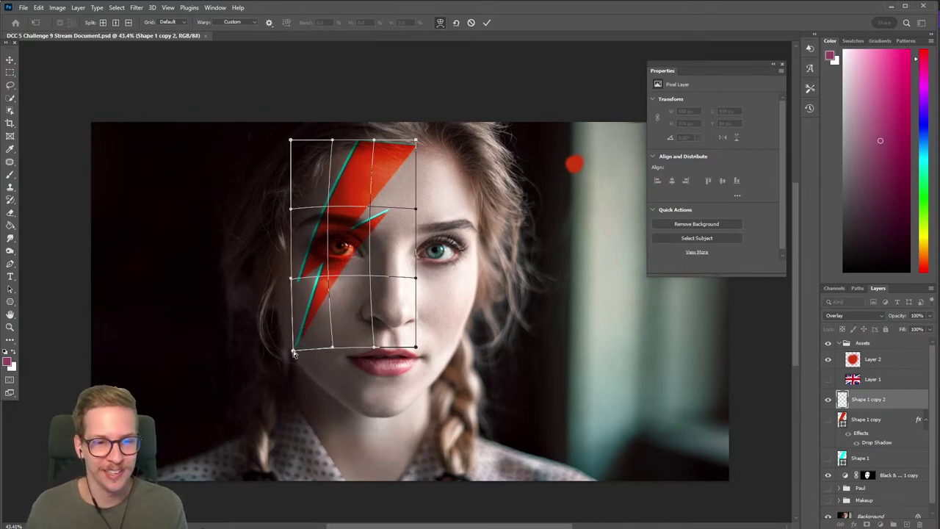
pyautogui.moveTo(312, 322); pyautogui.dragTo(308, 328)
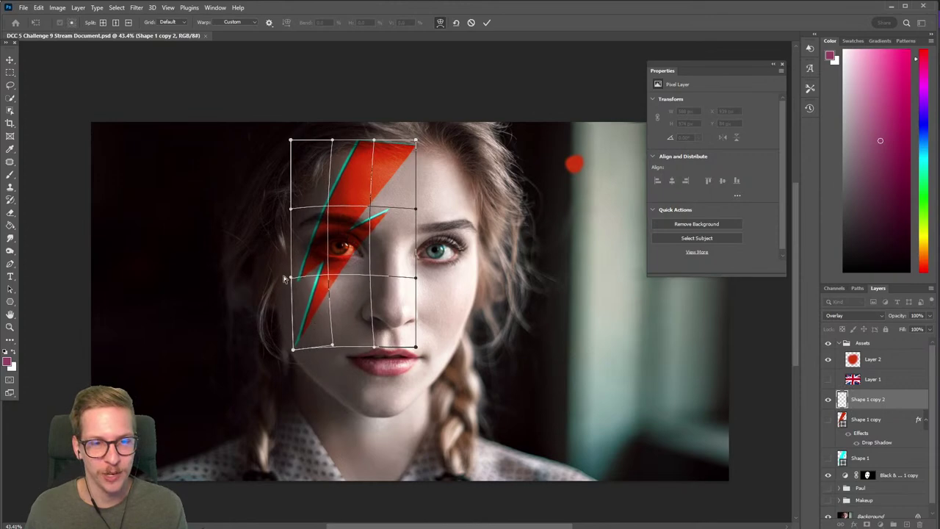
pyautogui.moveTo(291, 281); pyautogui.dragTo(288, 279)
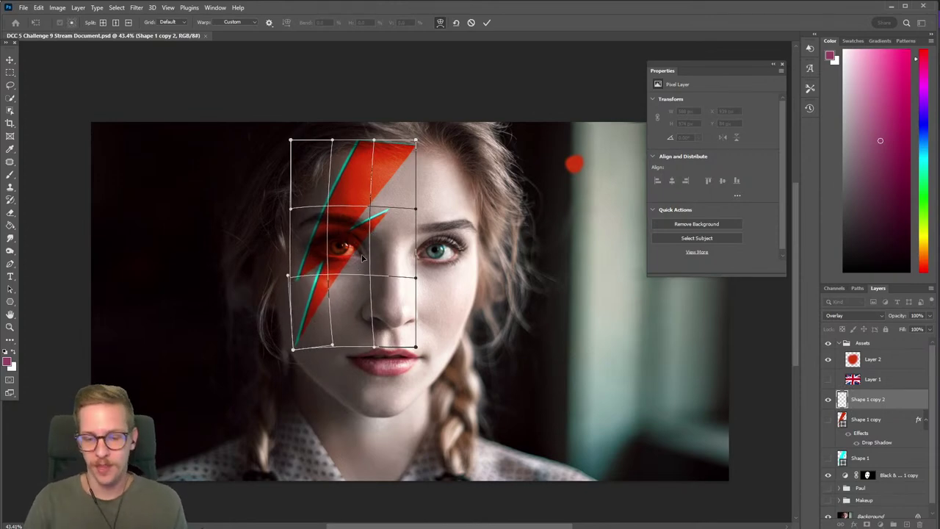
pyautogui.press('Return')
pyautogui.moveTo(363, 259); pyautogui.dragTo(360, 265)
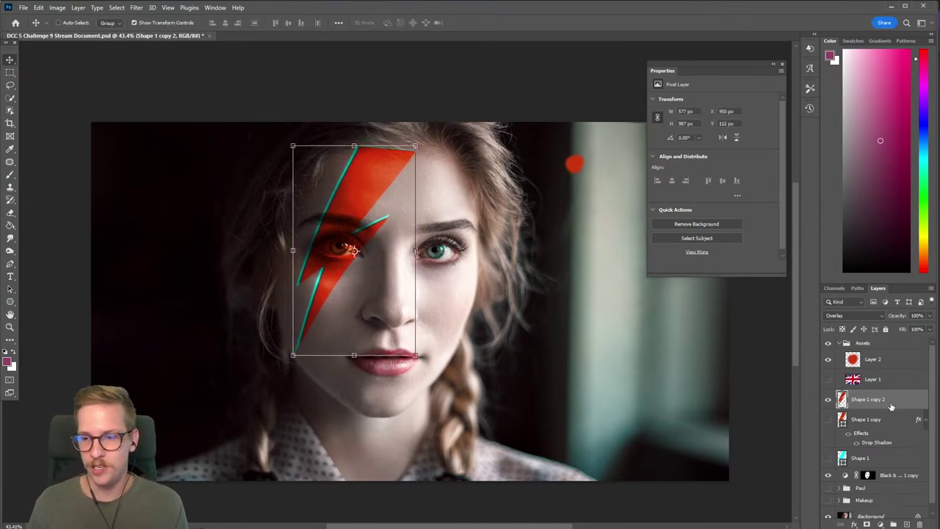
# Try masking the red off the left eye with a brush, then undo it
pyautogui.click(880, 524)
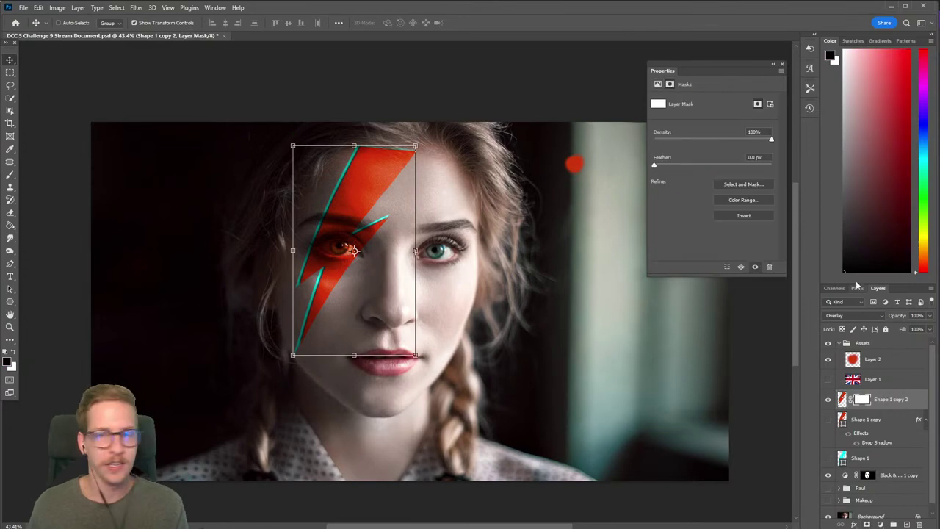
pyautogui.press('b')
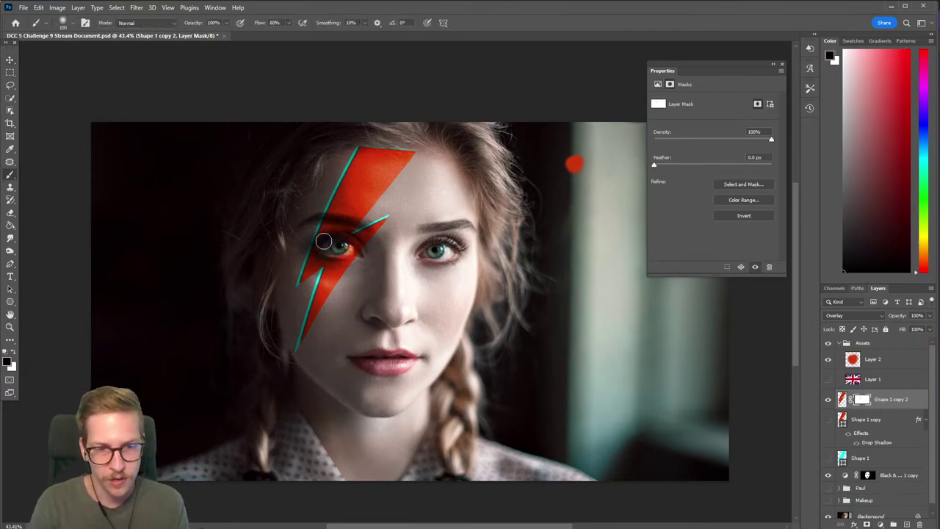
pyautogui.moveTo(319, 243); pyautogui.dragTo(351, 252)
pyautogui.click(352, 251)
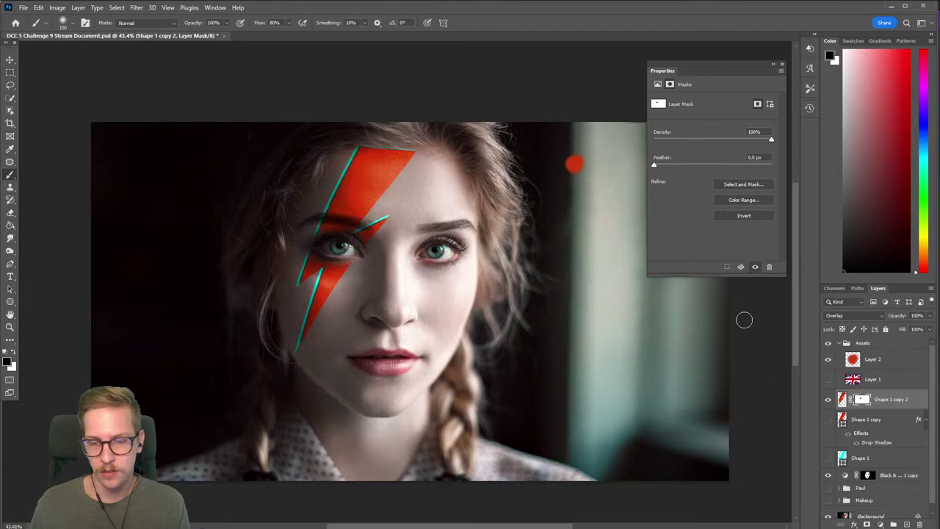
pyautogui.press('0')
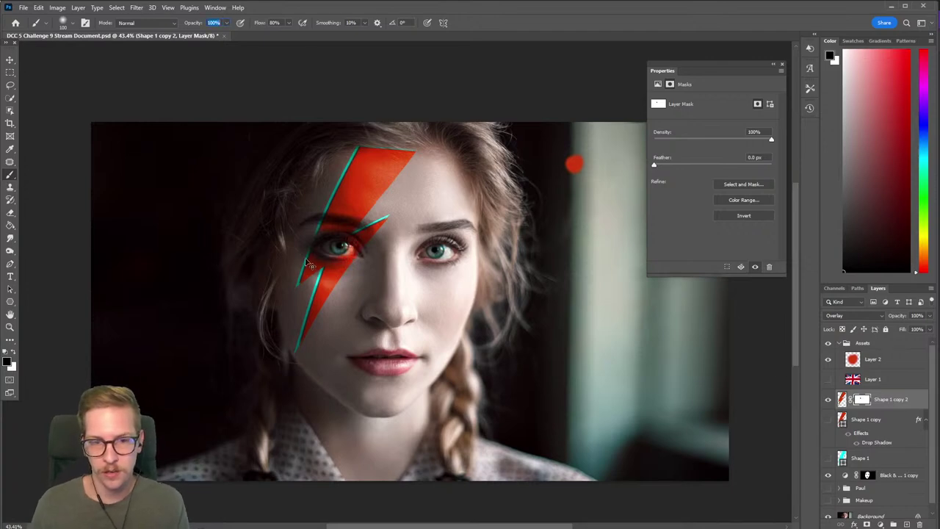
pyautogui.hotkey('ctrl', 'z')
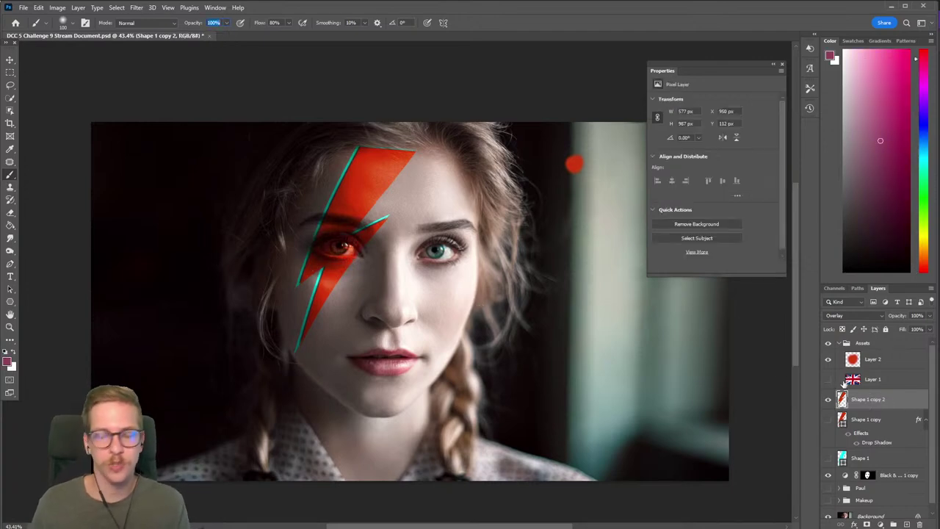
# Convert the bolt to a smart object, add a mask, and paint the eye clear with a 150 px brush
pyautogui.rightClick(905, 396)
pyautogui.click(843, 291)
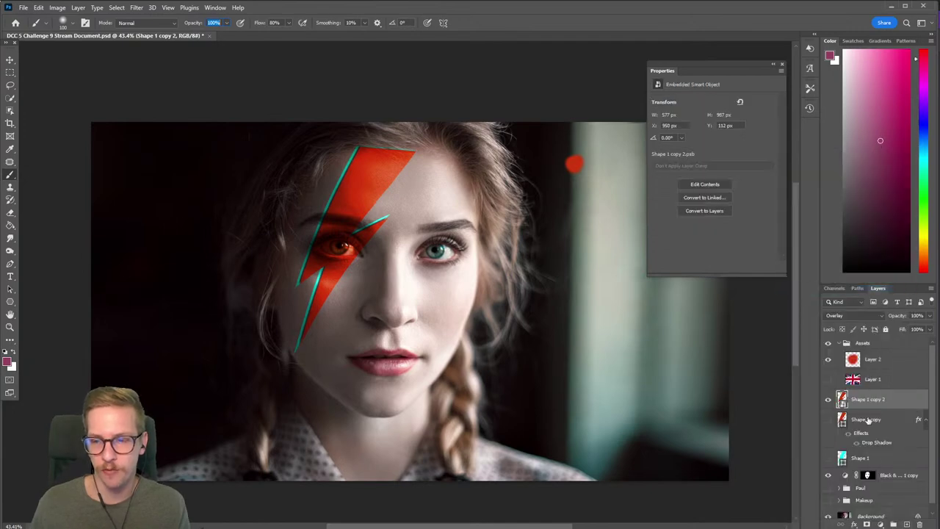
pyautogui.click(880, 524)
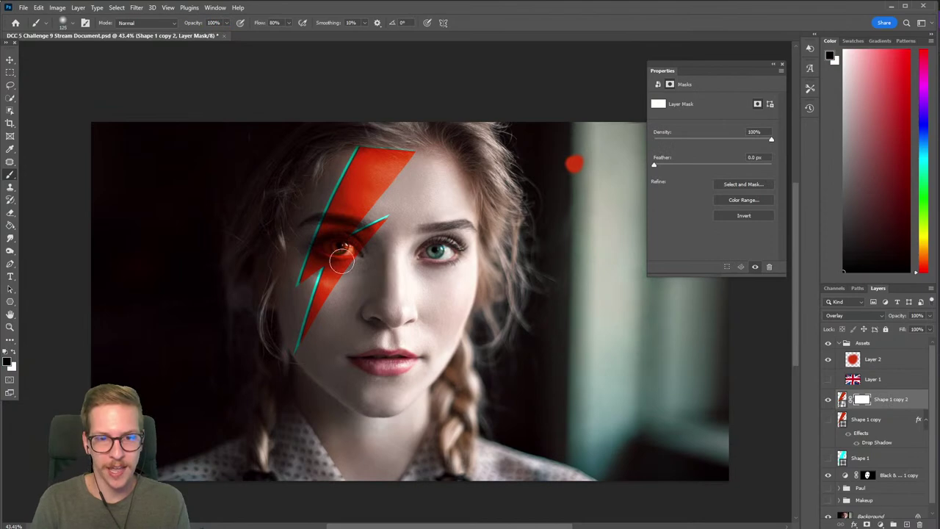
pyautogui.press(']')
pyautogui.press(']')
pyautogui.click(344, 248)
pyautogui.moveTo(344, 248)
pyautogui.mouseDown()
pyautogui.moveTo(328, 257)
pyautogui.moveTo(345, 269)
pyautogui.moveTo(326, 242)
pyautogui.moveTo(381, 266)
pyautogui.mouseUp()
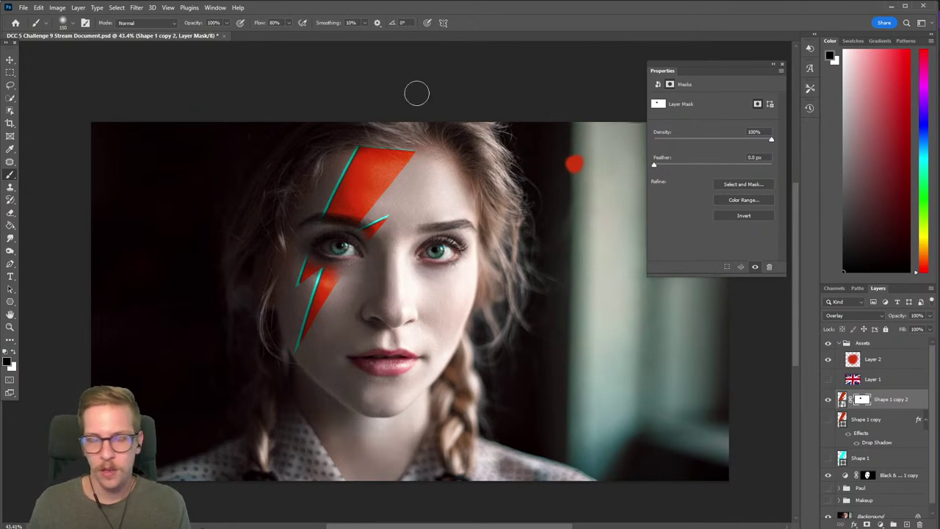
# Apply Gaussian Blur to the bolt's mask and as a smart filter on the bolt itself
pyautogui.click(136, 7)
pyautogui.moveTo(143, 132)
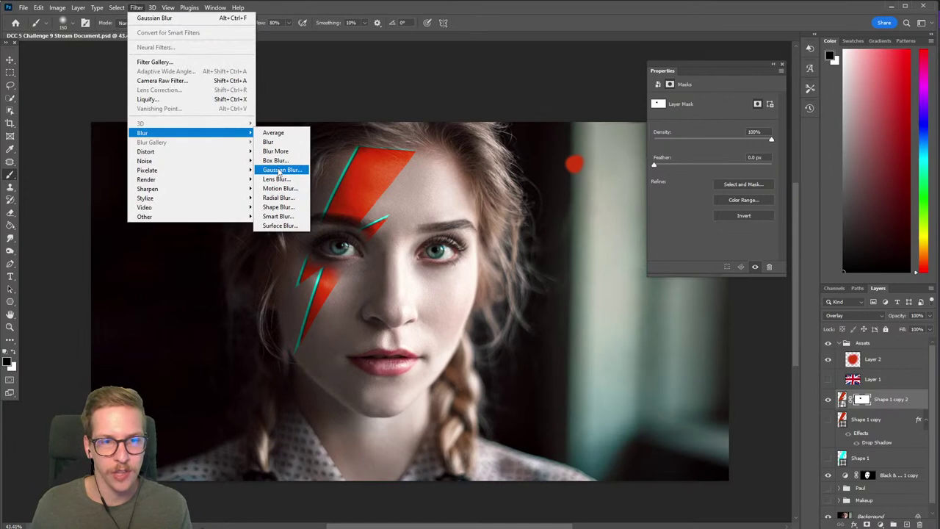
pyautogui.click(280, 170)
pyautogui.write('2')
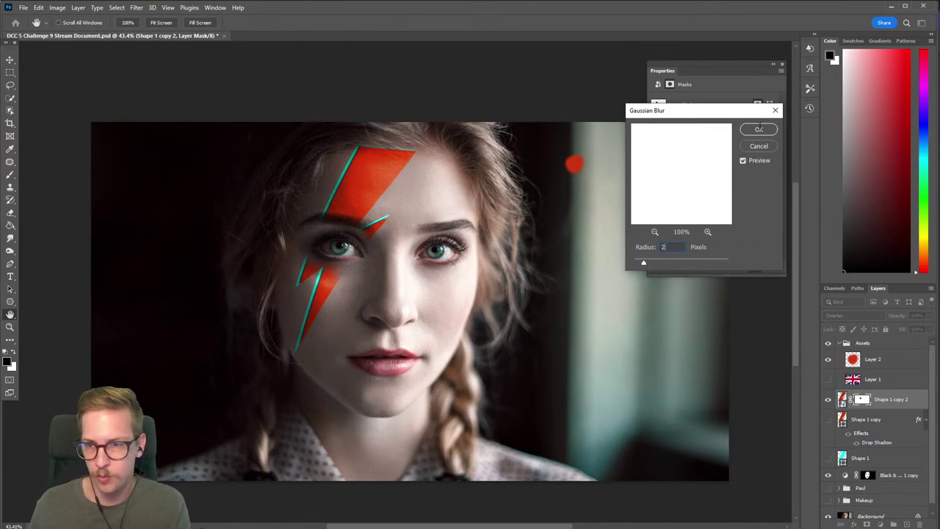
pyautogui.click(756, 131)
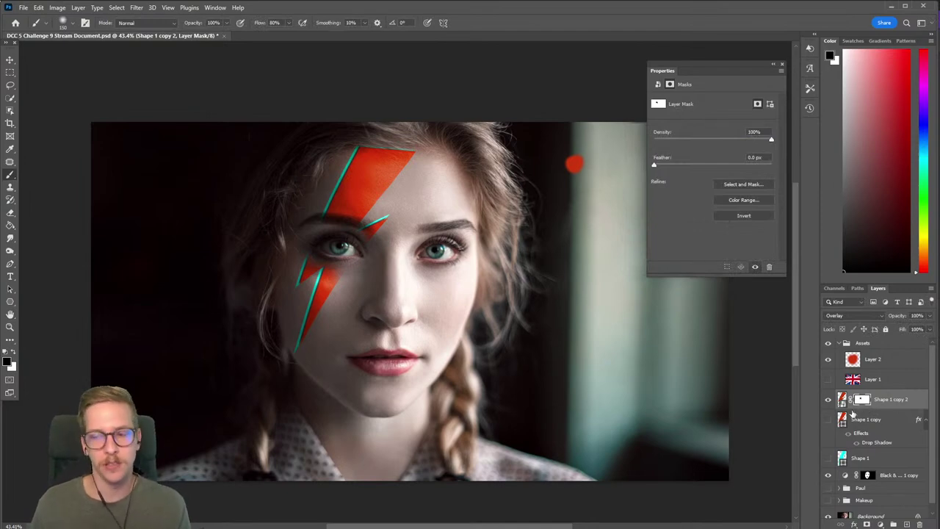
pyautogui.click(841, 400)
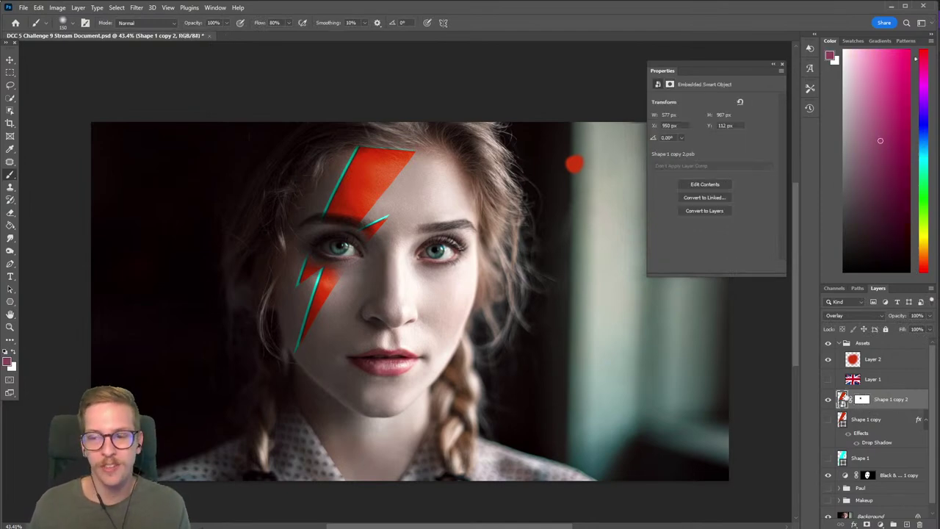
pyautogui.click(135, 8)
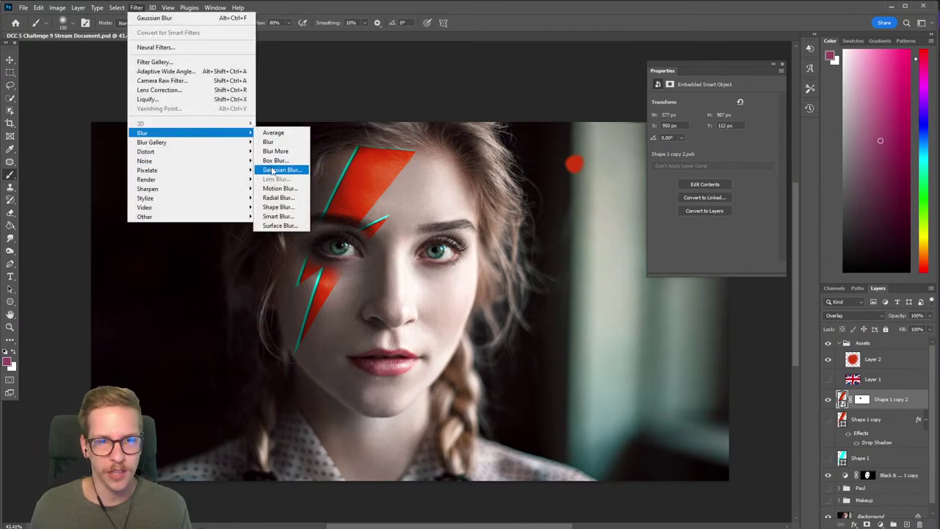
pyautogui.click(273, 170)
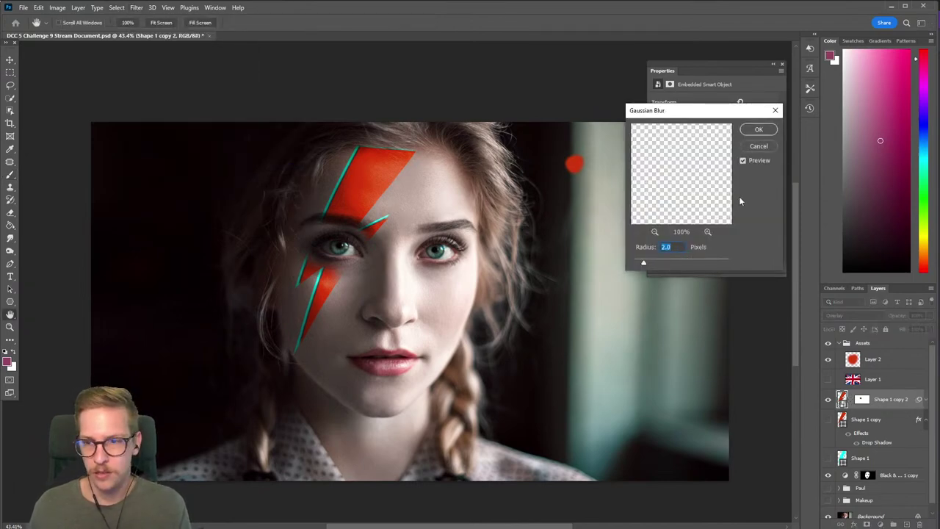
pyautogui.click(742, 160)
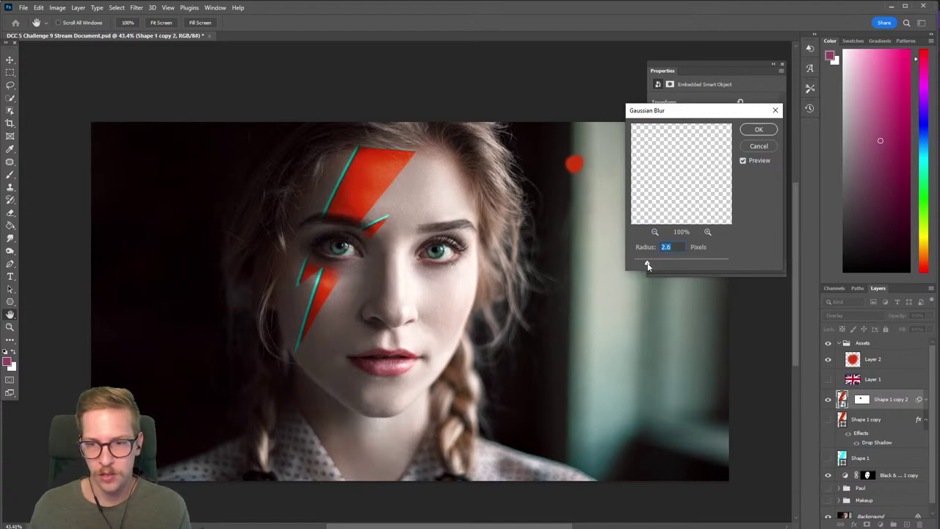
pyautogui.click(759, 129)
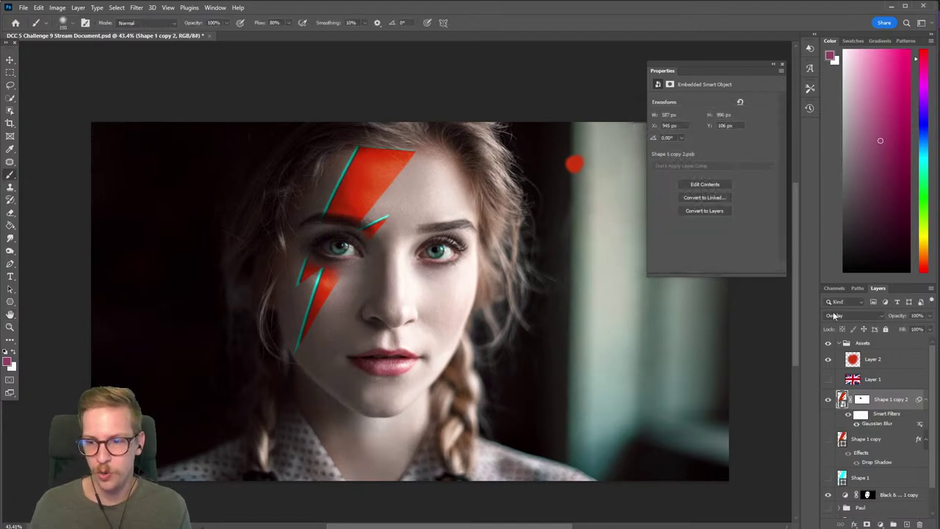
# Lower the blurred bolt layer's opacity to 73%
pyautogui.click(930, 316)
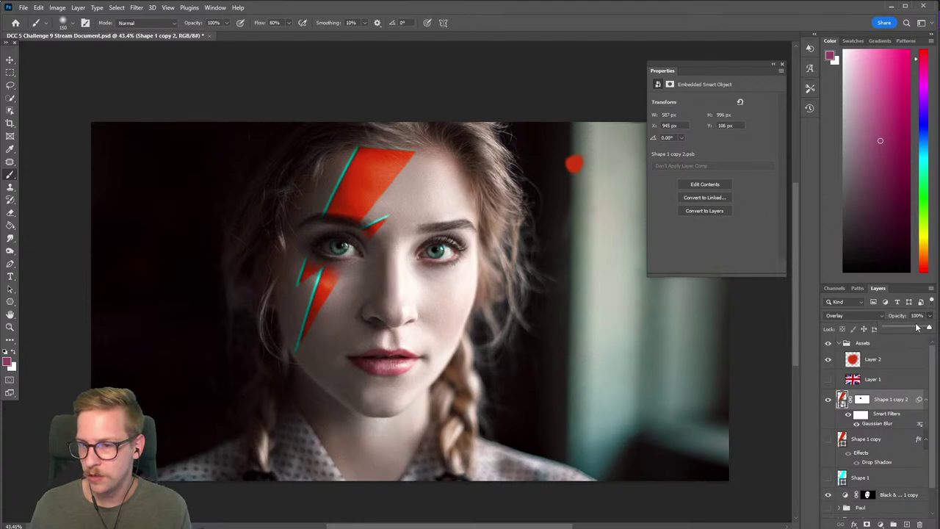
pyautogui.moveTo(916, 328); pyautogui.dragTo(914, 329)
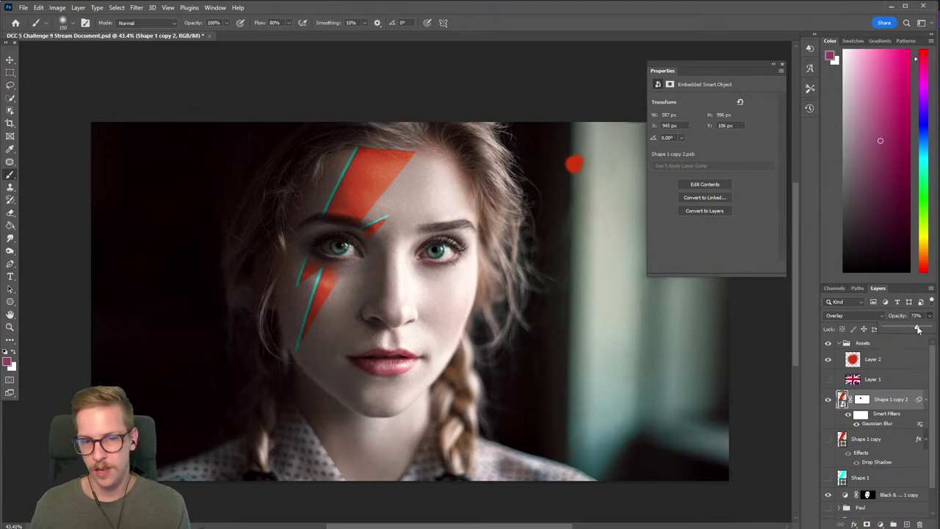
pyautogui.click(885, 402)
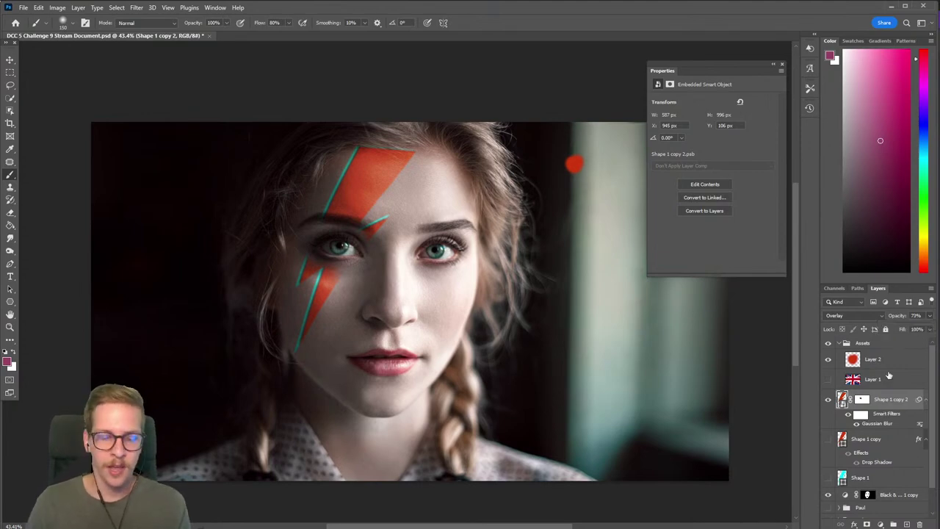
# Create a new layer named Blush with Overlay blend mode
pyautogui.hotkey('ctrl', 'shift', 'n')
pyautogui.write('Ove')
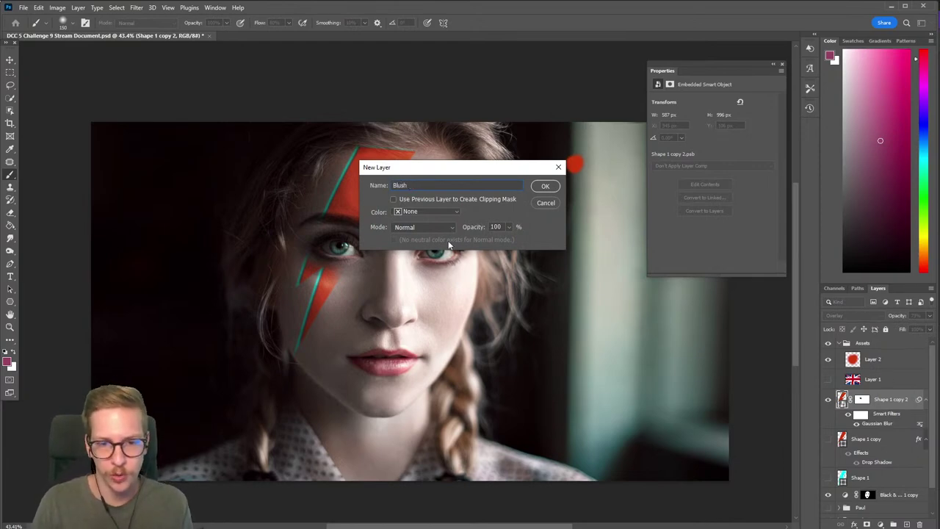
pyautogui.click(424, 226)
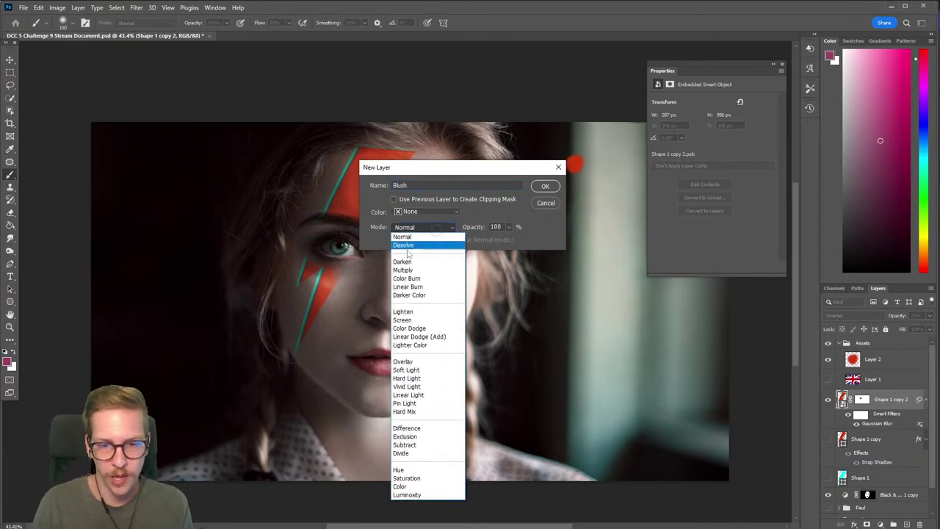
pyautogui.click(404, 362)
pyautogui.click(544, 186)
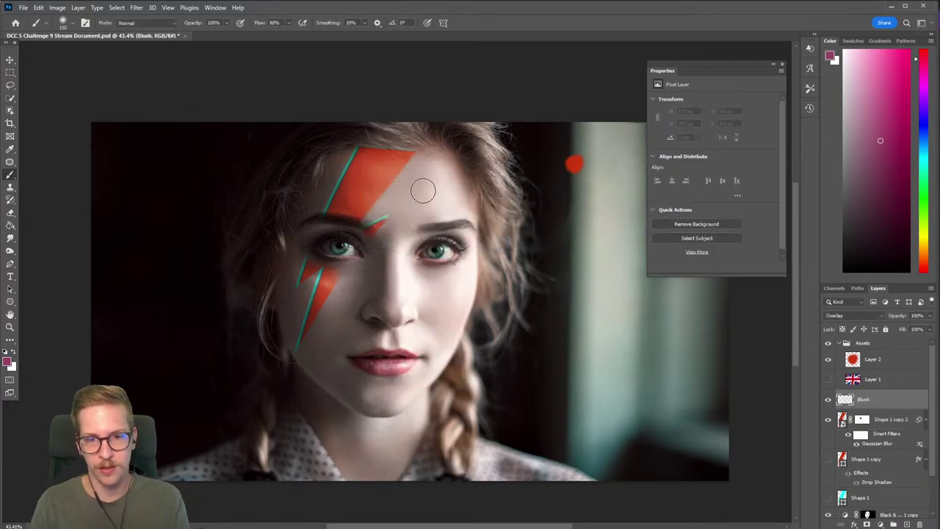
# Paint faint pink blush on both cheeks, undo a forehead stroke, and compare with blush hidden
pyautogui.moveTo(434, 195); pyautogui.dragTo(437, 173)
pyautogui.hotkey('ctrl', 'z')
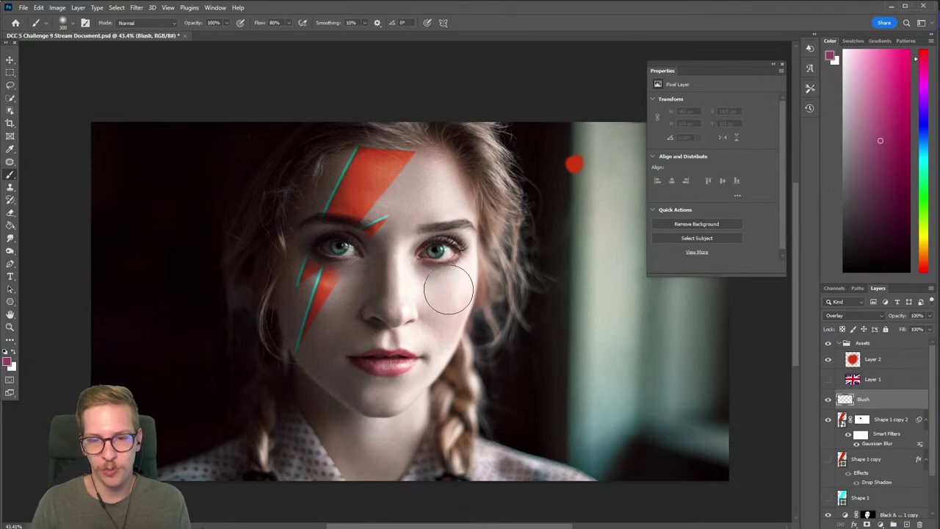
pyautogui.moveTo(331, 294); pyautogui.dragTo(360, 334)
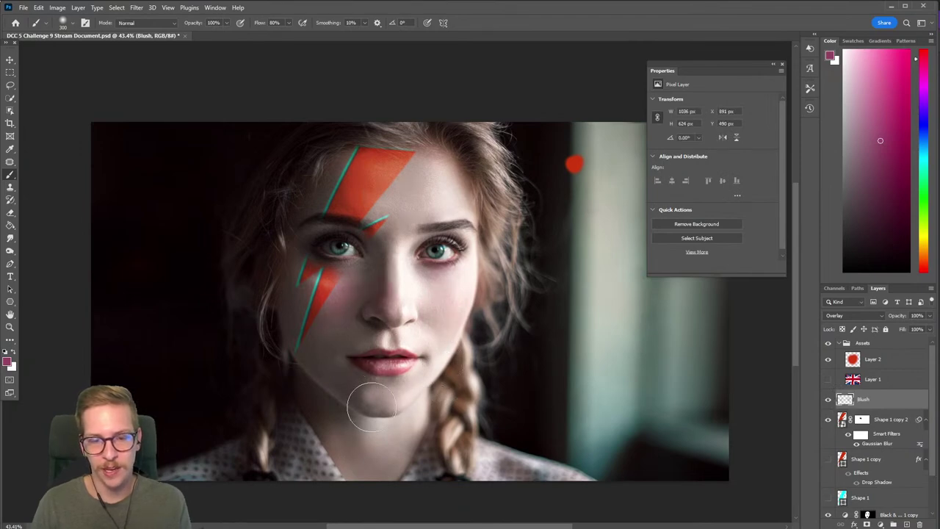
pyautogui.moveTo(434, 235); pyautogui.dragTo(448, 300)
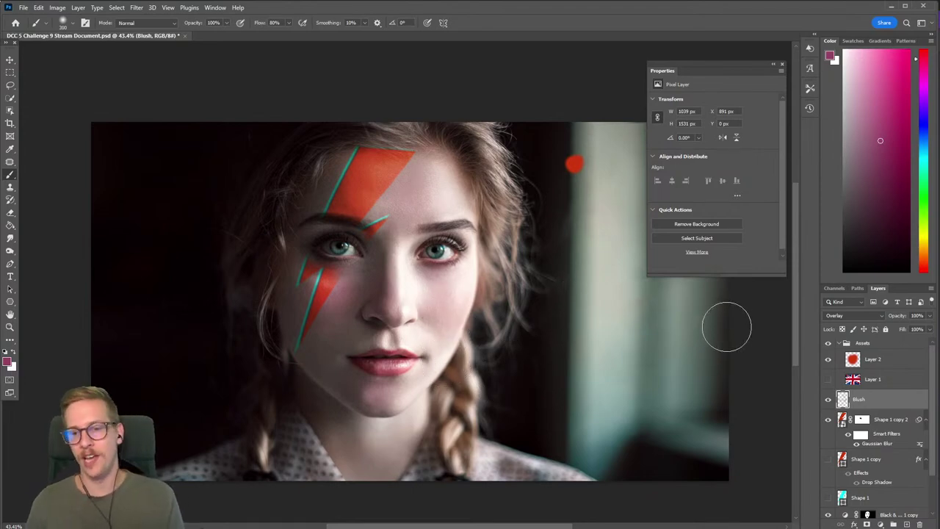
pyautogui.click(828, 399)
pyautogui.click(827, 399)
pyautogui.scroll(-2, 465, 210)
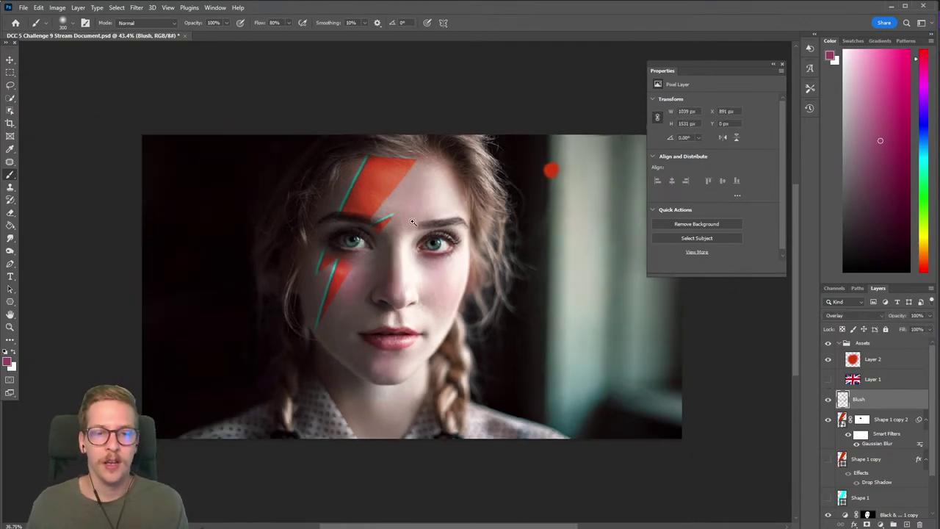
pyautogui.scroll(-1, 411, 228)
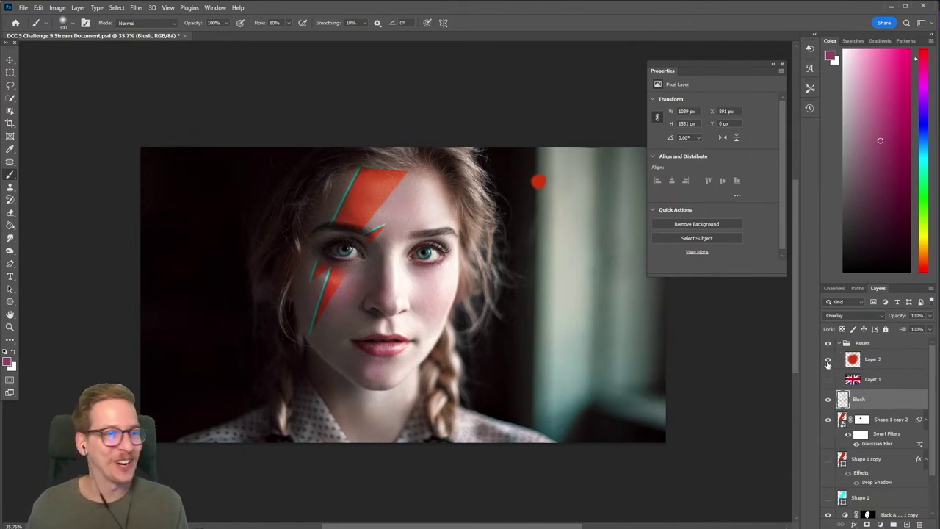
# Show the red dot Layer 2 and the Union Jack flag, and make the flag layer active
pyautogui.click(827, 361)
pyautogui.click(828, 380)
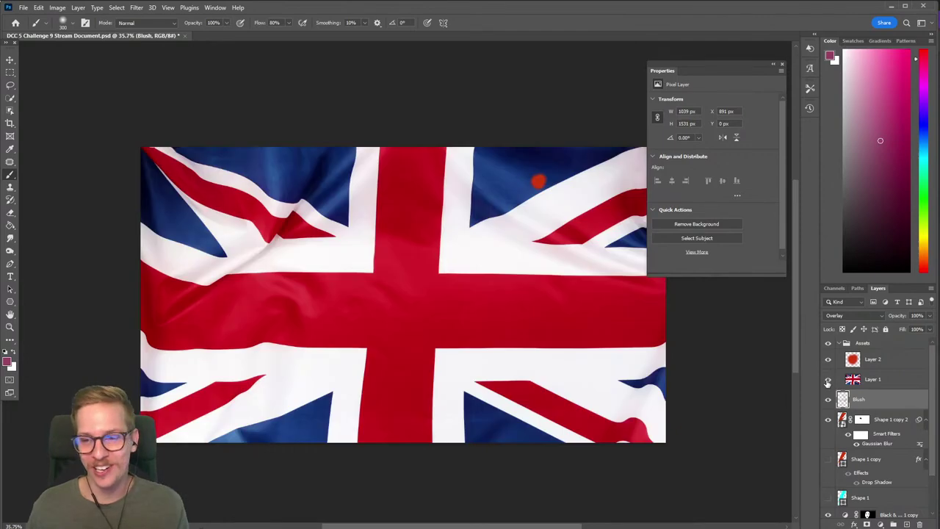
pyautogui.click(828, 379)
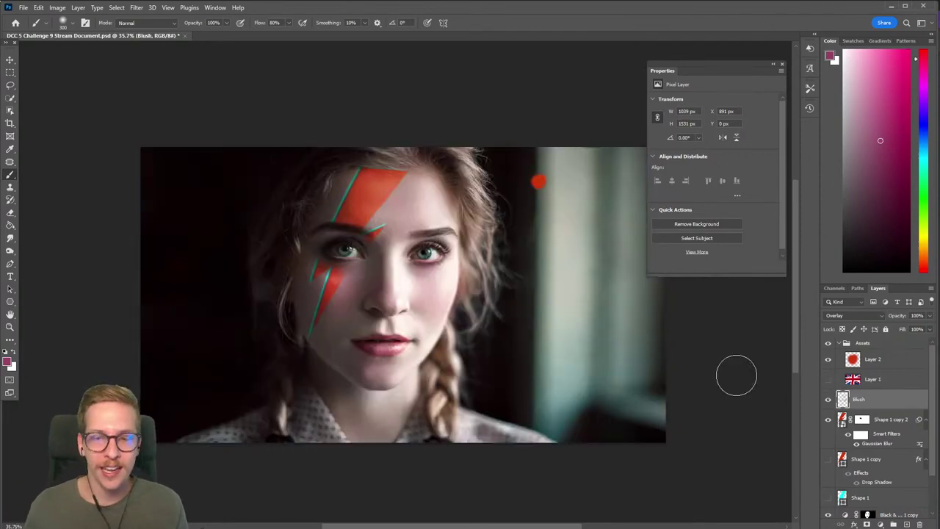
pyautogui.click(828, 379)
pyautogui.click(859, 381)
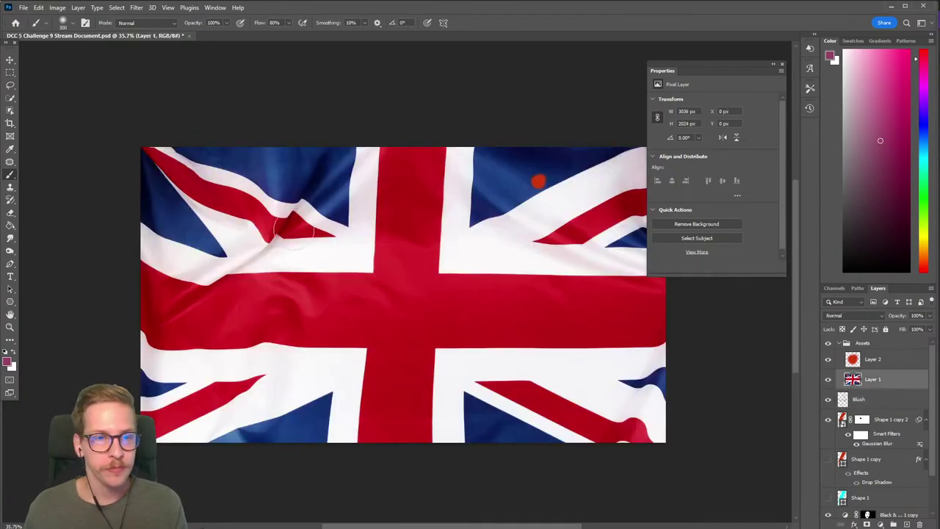
# Give the flag a Fisheye warp with a stronger bend, commit it, and hide the layer
pyautogui.click(117, 7)
pyautogui.moveTo(136, 7)
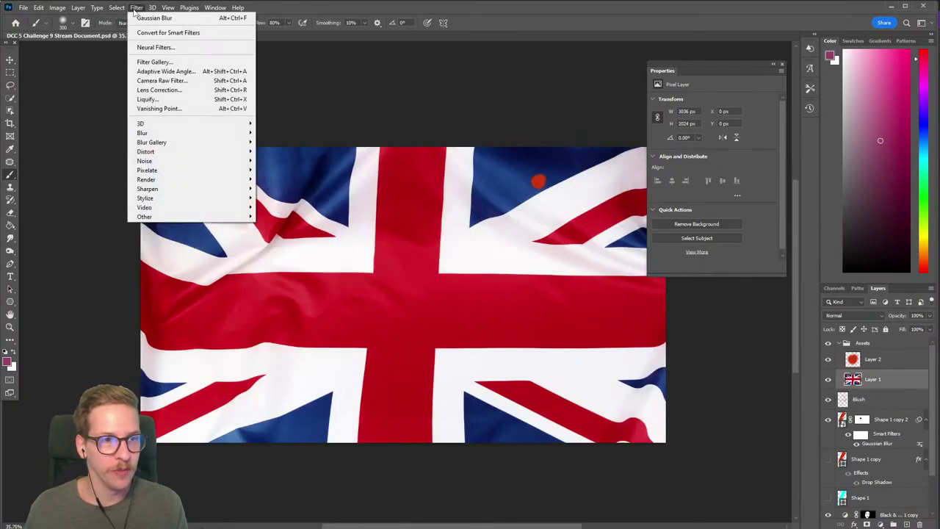
pyautogui.press('Escape')
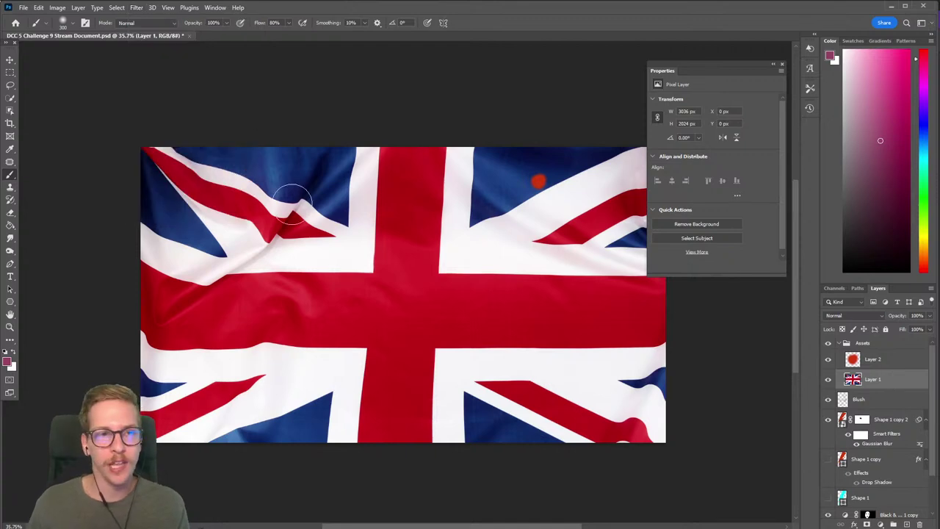
pyautogui.click(134, 7)
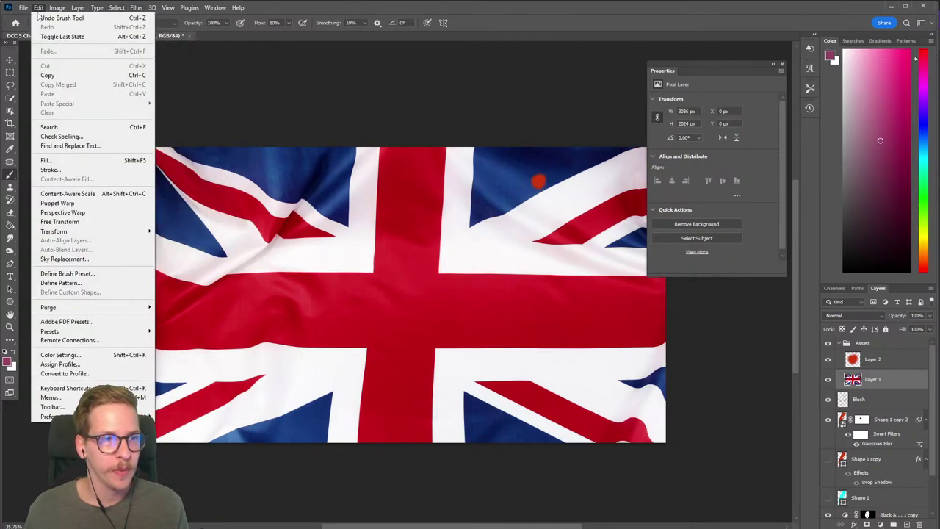
pyautogui.moveTo(38, 8)
pyautogui.moveTo(54, 231)
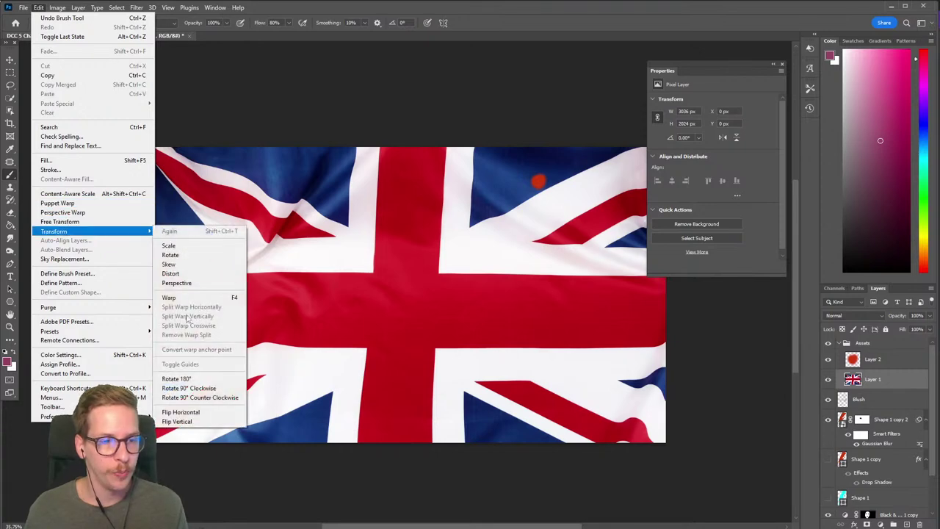
pyautogui.click(189, 300)
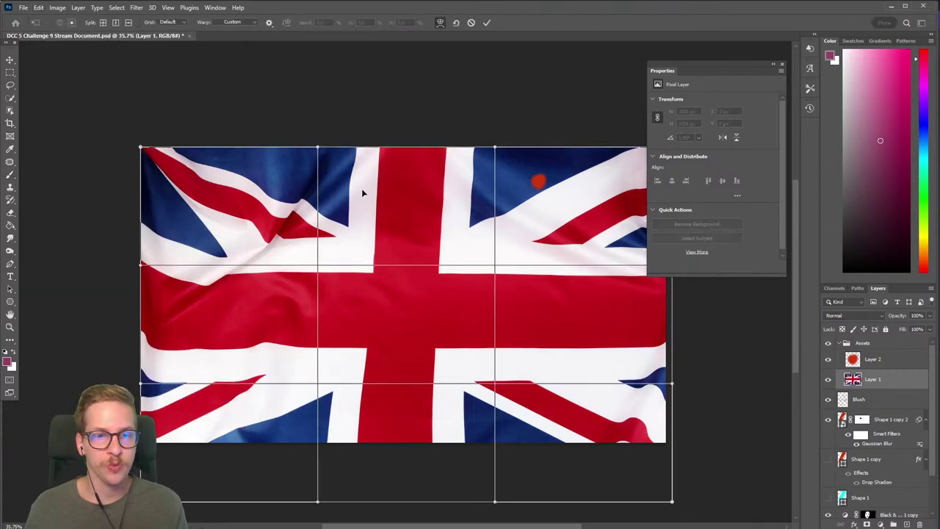
pyautogui.click(246, 24)
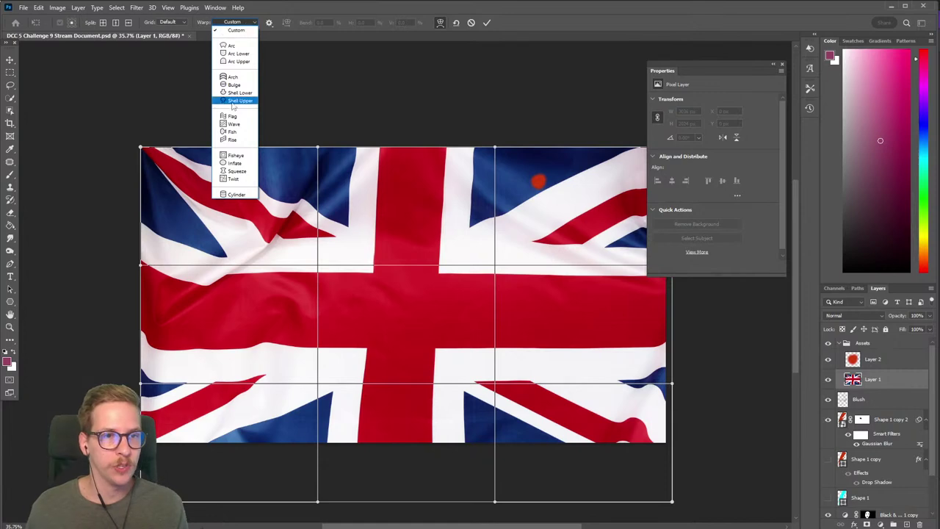
pyautogui.click(237, 157)
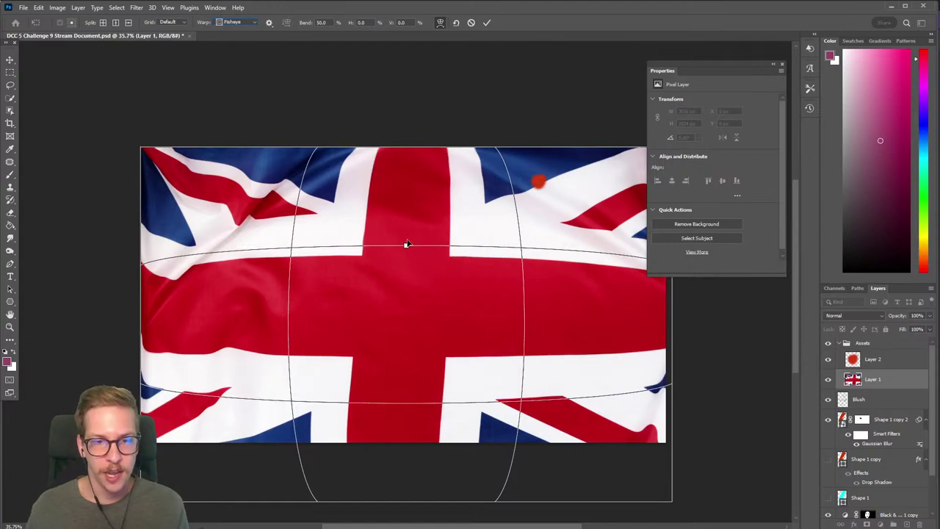
pyautogui.moveTo(406, 246)
pyautogui.mouseDown()
pyautogui.moveTo(406, 225)
pyautogui.moveTo(407, 234)
pyautogui.mouseUp()
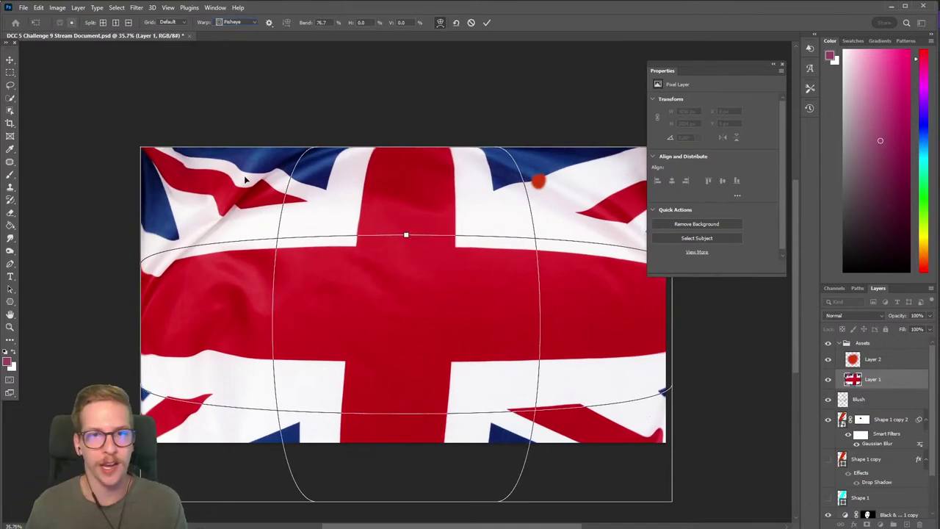
pyautogui.click(488, 23)
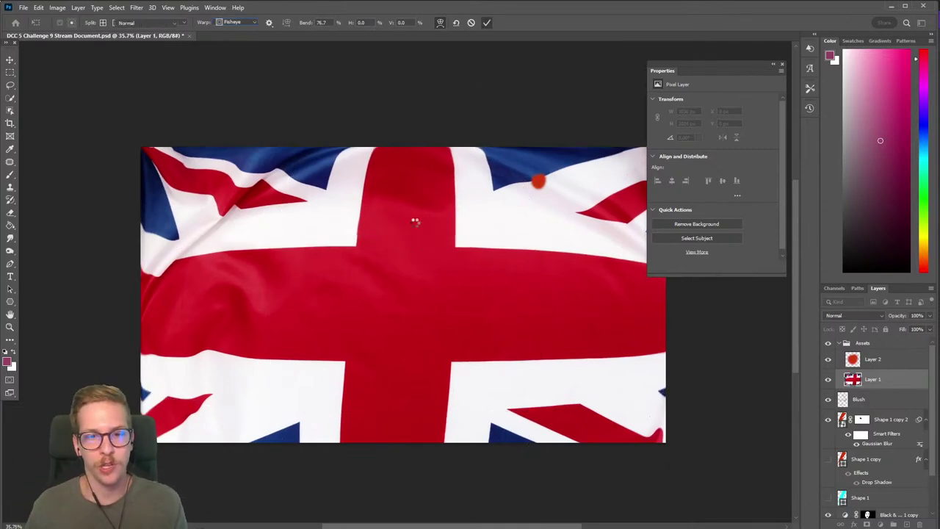
pyautogui.click(829, 381)
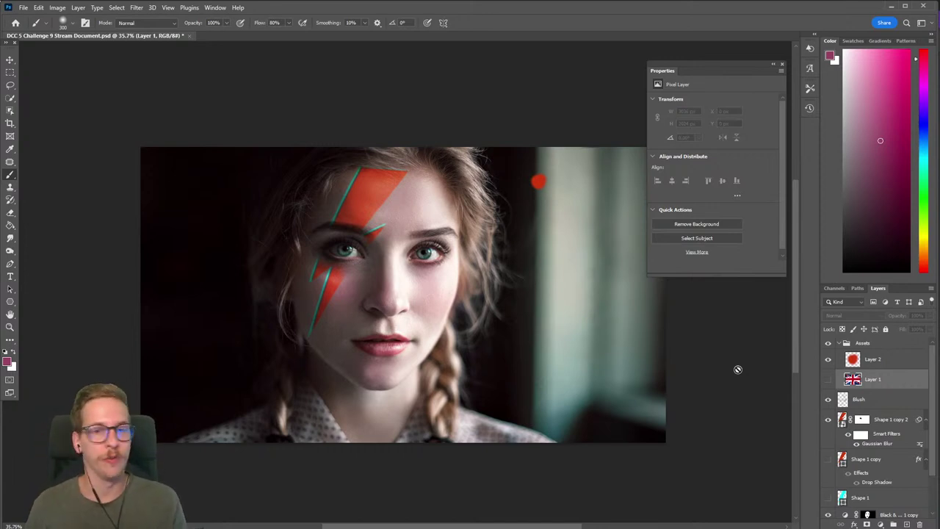
# Group the Blush layer and the lightning-bolt layers below it into Group 1
pyautogui.click(880, 398)
pyautogui.scroll(-2, 881, 404)
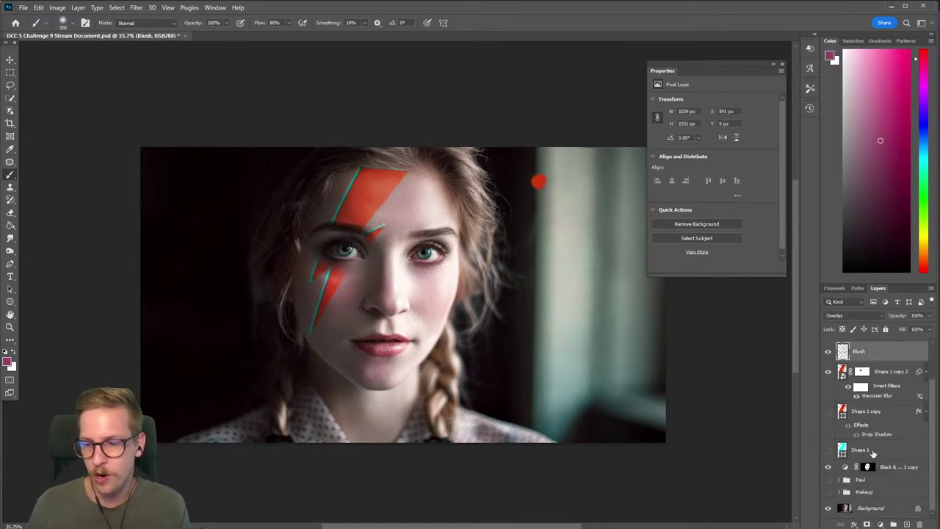
pyautogui.keyDown('shift'); pyautogui.click(906, 472); pyautogui.keyUp('shift')
pyautogui.hotkey('ctrl', 'g')
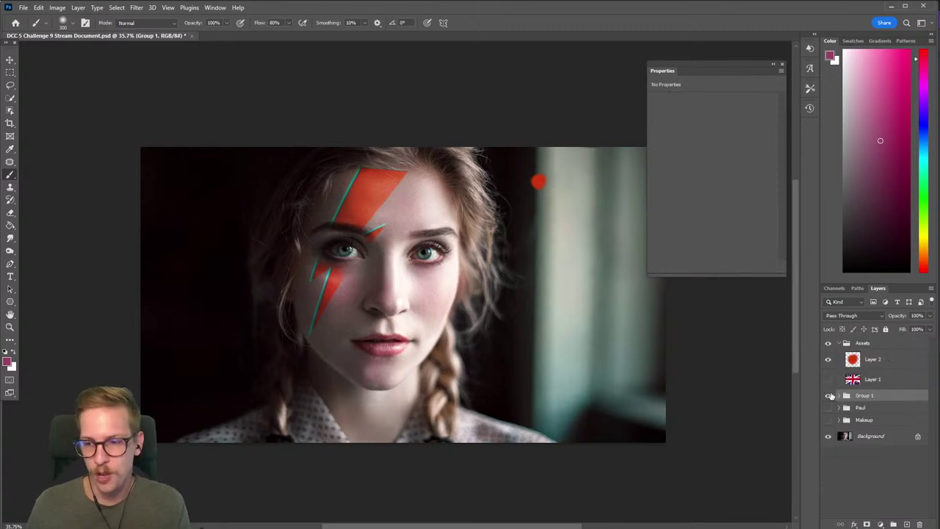
# Toggle the Paul, Makeup and lightning groups to compare looks, leaving all hidden
pyautogui.click(829, 395)
pyautogui.click(828, 407)
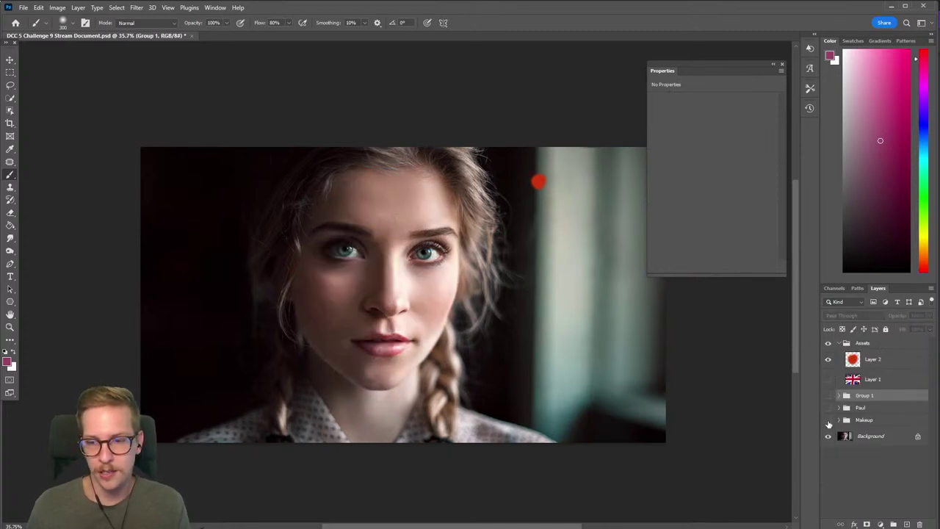
pyautogui.click(828, 419)
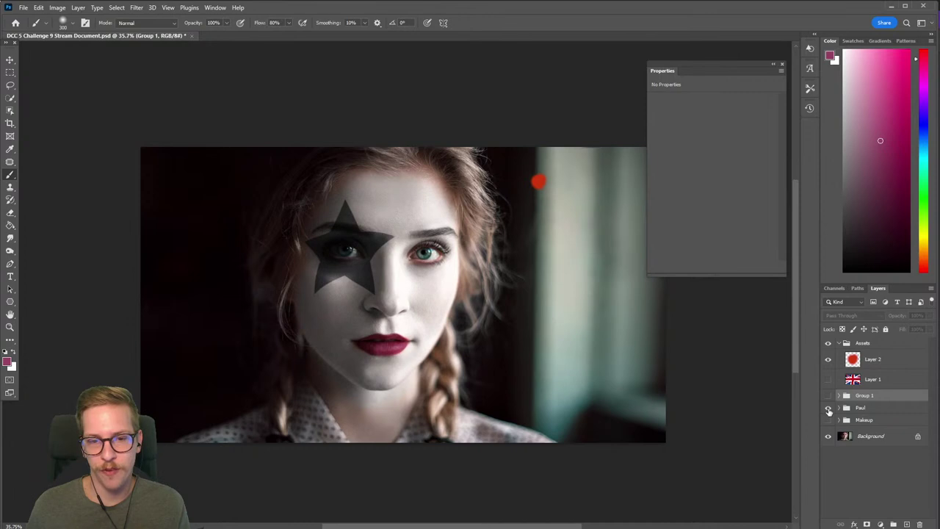
pyautogui.click(828, 408)
pyautogui.click(828, 395)
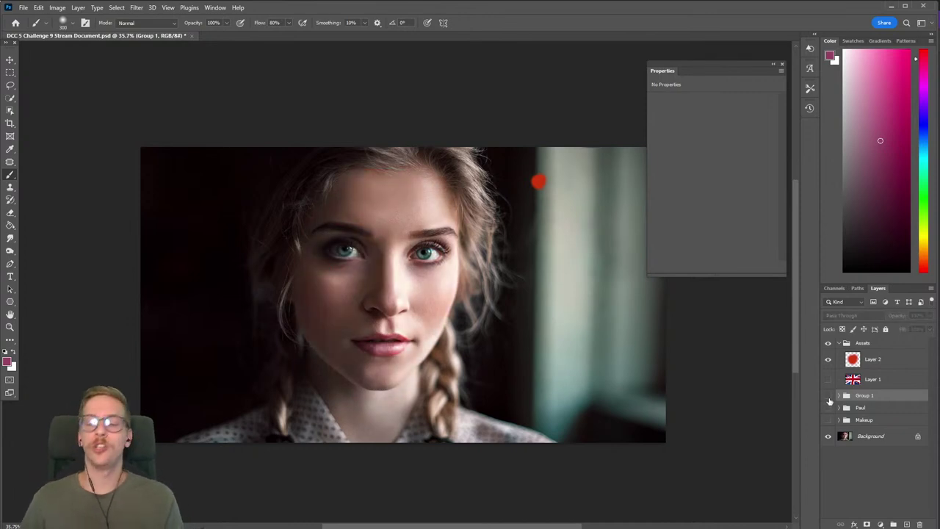